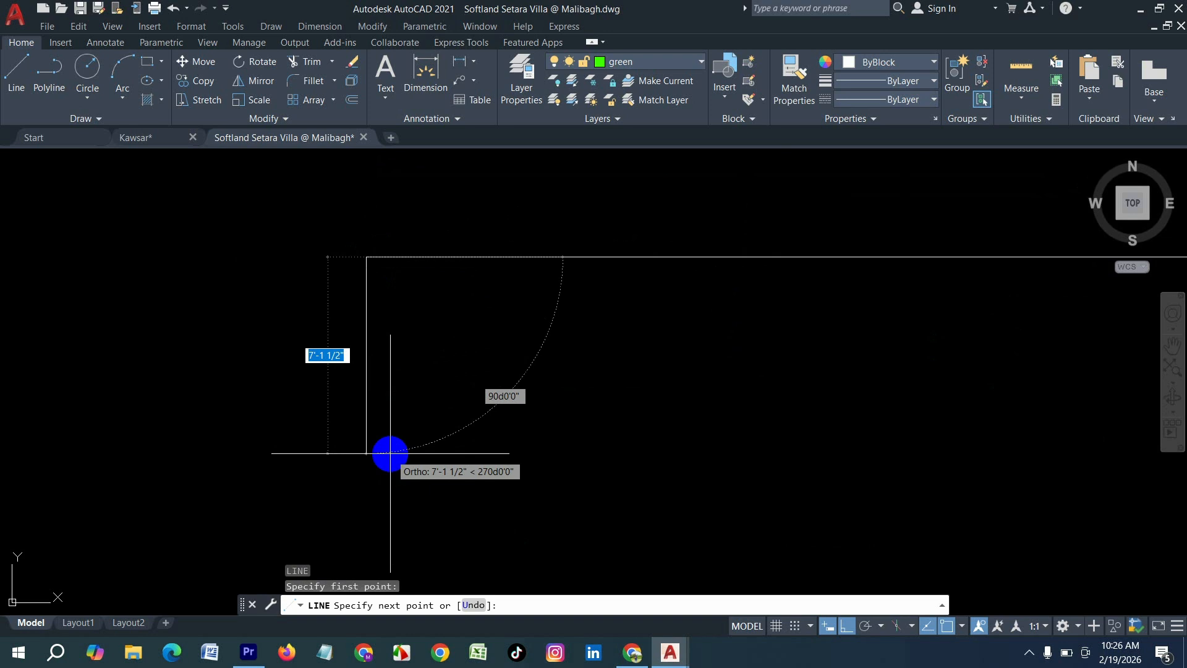
# Draw a 50' vertical line straight down from the left end of the horizontal line.
pyautogui.press('Return')
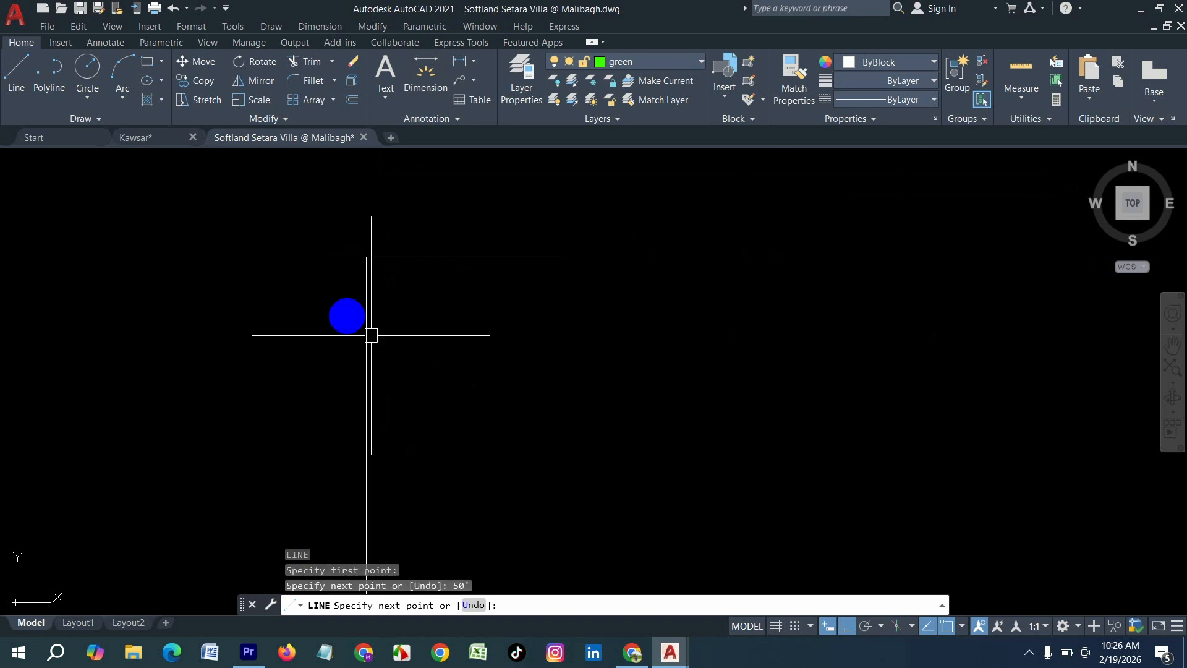
pyautogui.press('Return')
pyautogui.scroll(-5, 257, 247)
pyautogui.scroll(4, 307, 280)
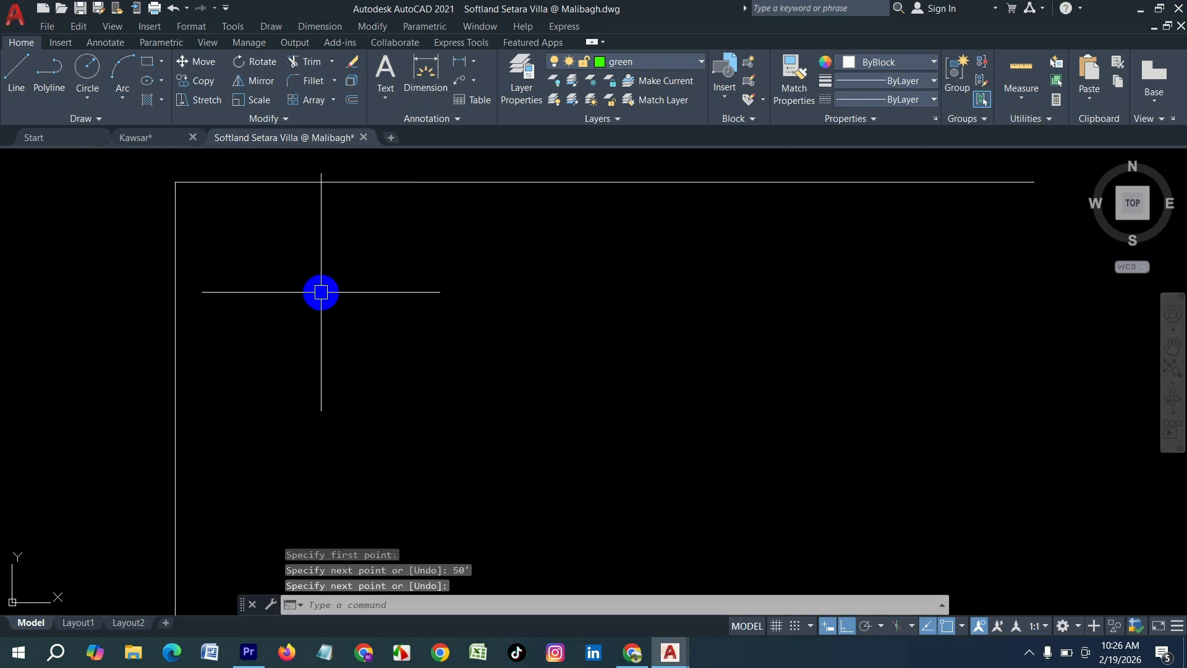
# Offset the left vertical line and the upper horizontal line 5" inward to form the outer walls.
pyautogui.write('o')
pyautogui.press('Return')
pyautogui.write('5')
pyautogui.press('Return')
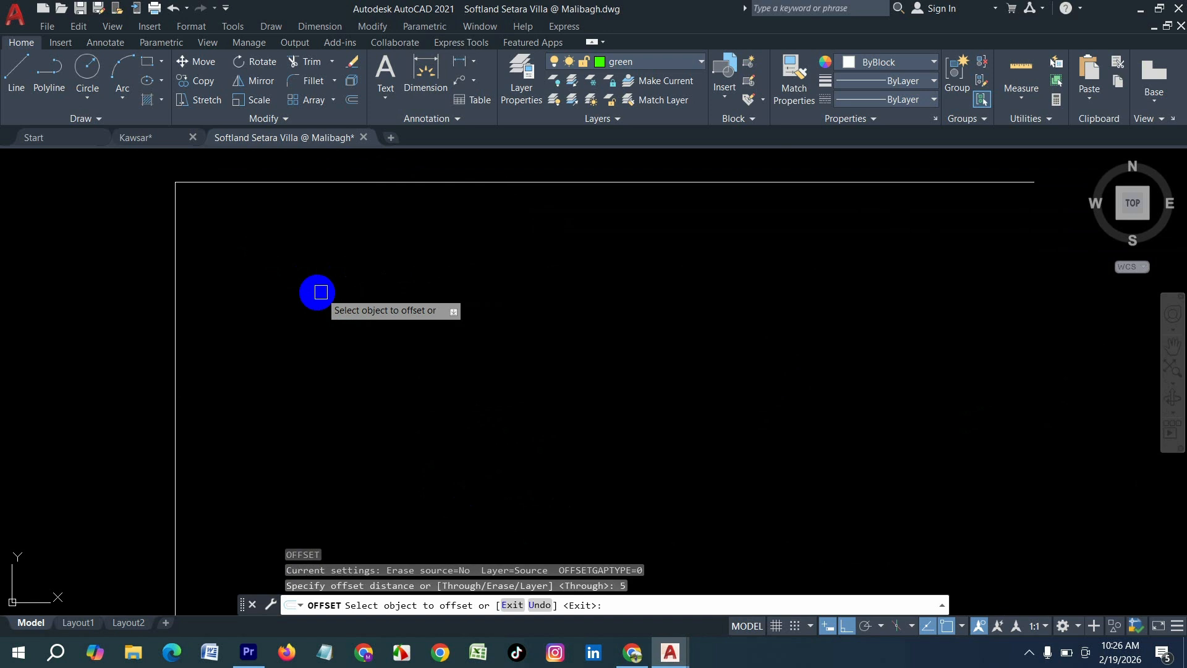
pyautogui.click(180, 303)
pyautogui.click(296, 281)
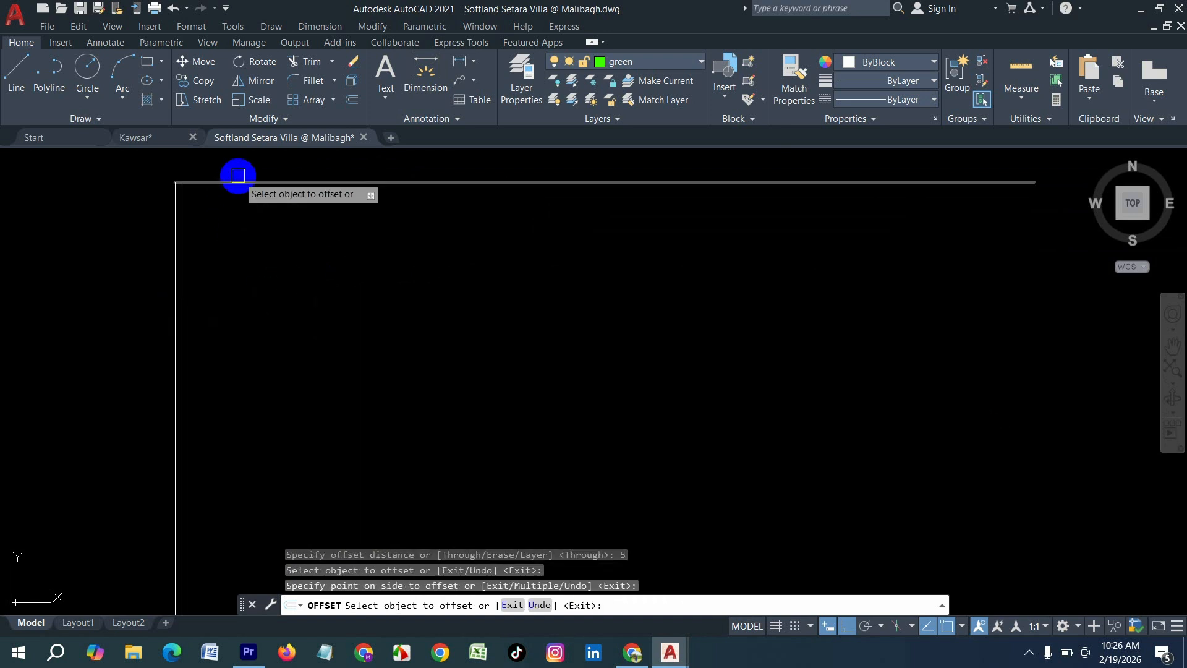
pyautogui.click(238, 183)
pyautogui.click(271, 349)
pyautogui.press('Return')
# Offset the inner line of the left wall 12' to the right.
pyautogui.press('Return')
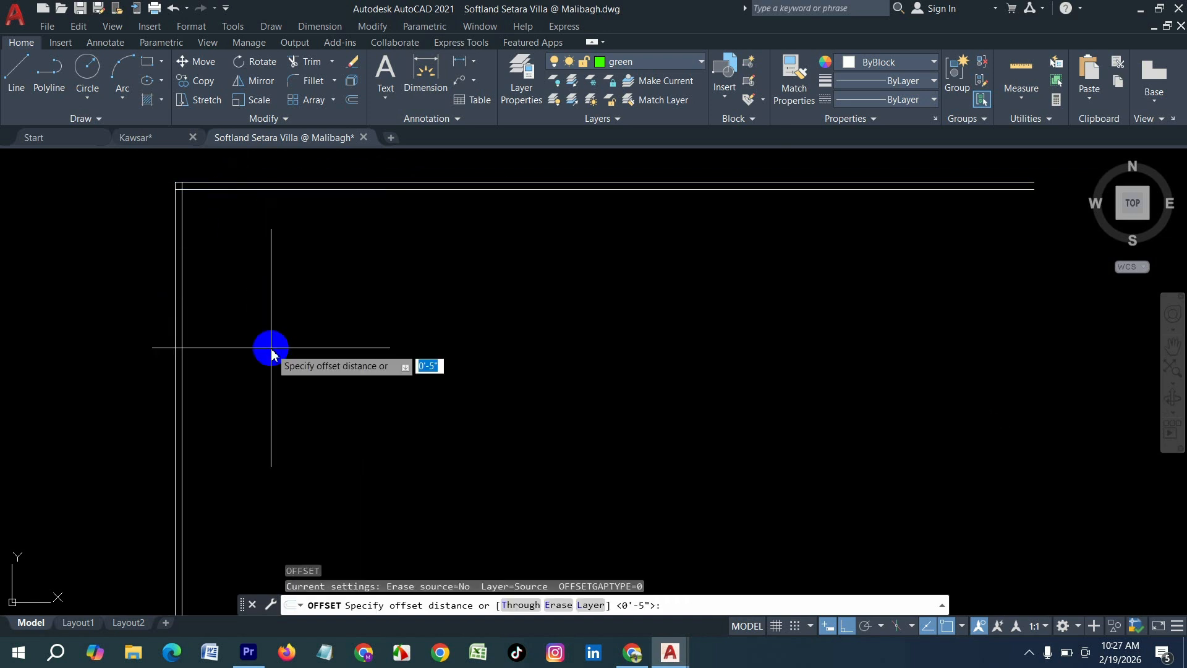
pyautogui.write("12'")
pyautogui.press('Return')
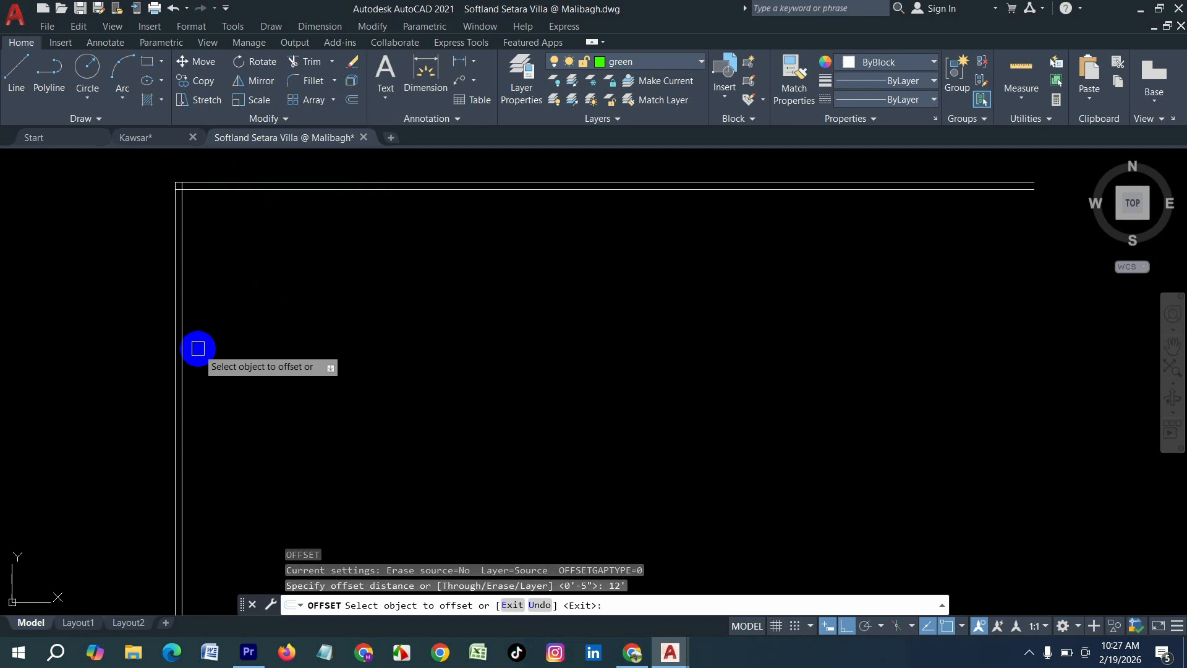
pyautogui.click(181, 321)
pyautogui.click(511, 321)
pyautogui.press('Return')
# Offset the line 12' from the left wall by 5" to the right, completing the first partition wall.
pyautogui.press('Return')
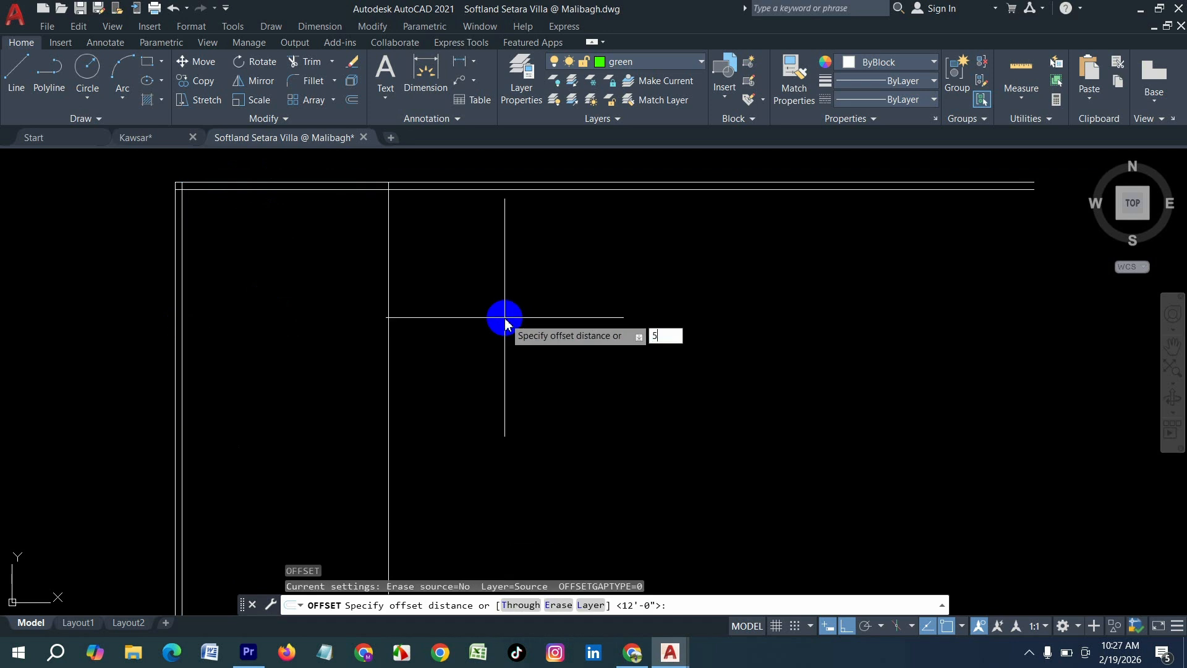
pyautogui.write('5')
pyautogui.press('Return')
pyautogui.click(391, 326)
pyautogui.click(726, 303)
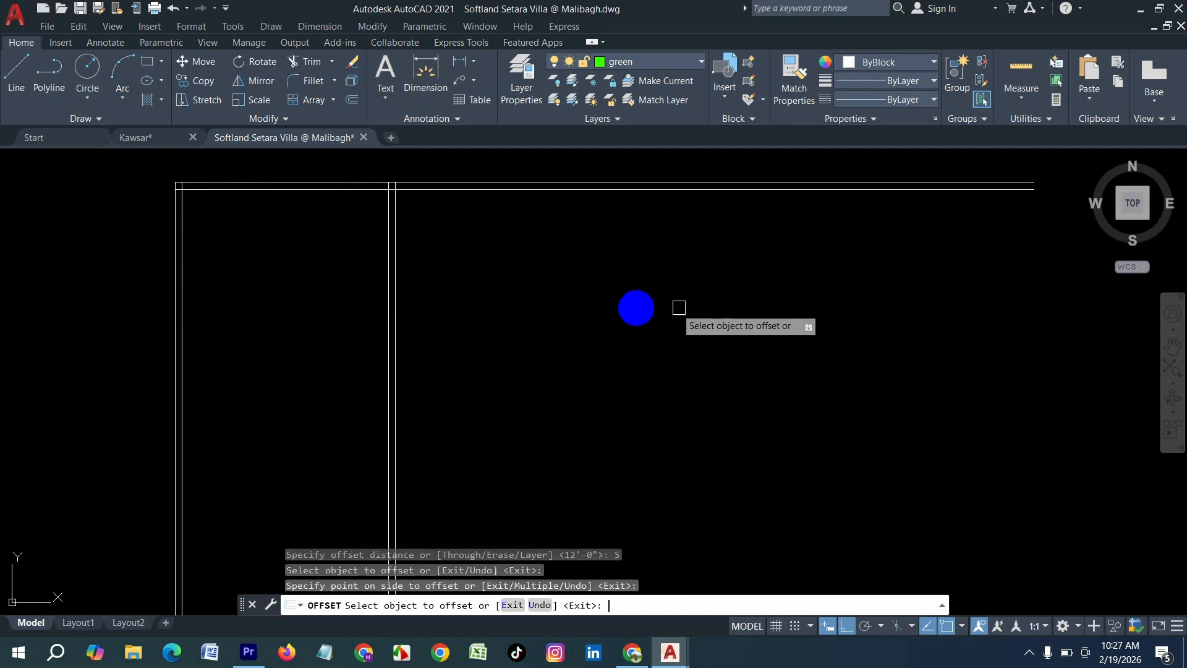
pyautogui.press('Return')
# Offset the right face of the first partition wall 4' to the right.
pyautogui.press('Return')
pyautogui.press('Return')
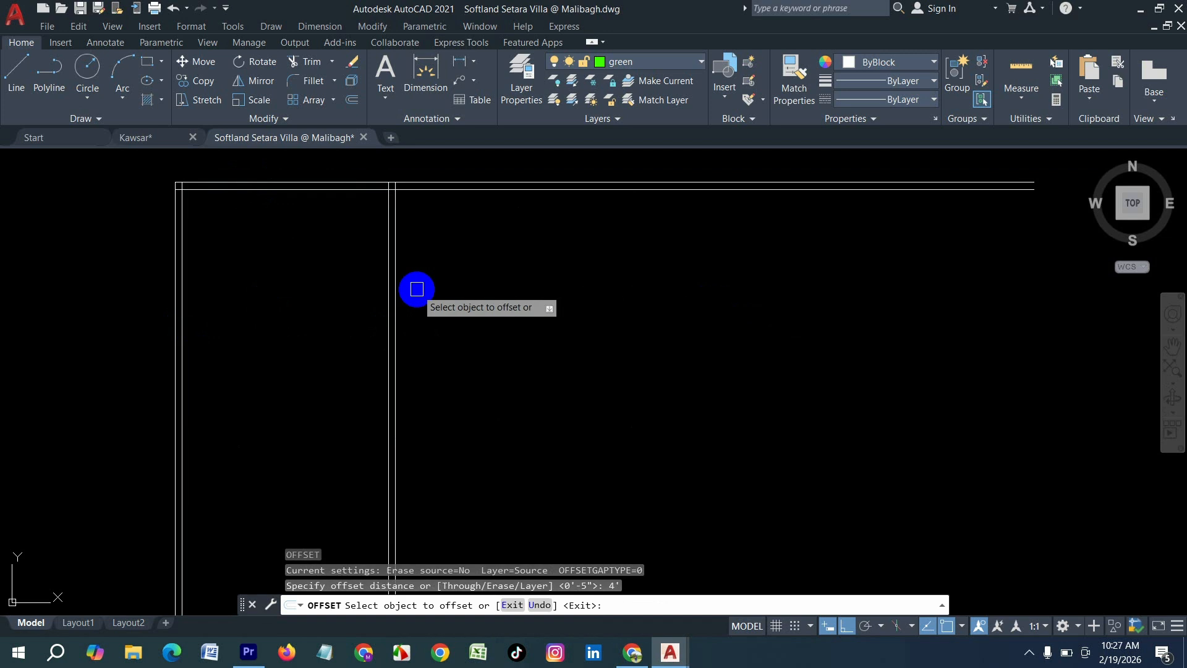
pyautogui.click(398, 276)
pyautogui.click(648, 283)
pyautogui.press('Return')
# Offset the line 4' from the first partition by 5" to the right, completing the second partition wall.
pyautogui.press('Return')
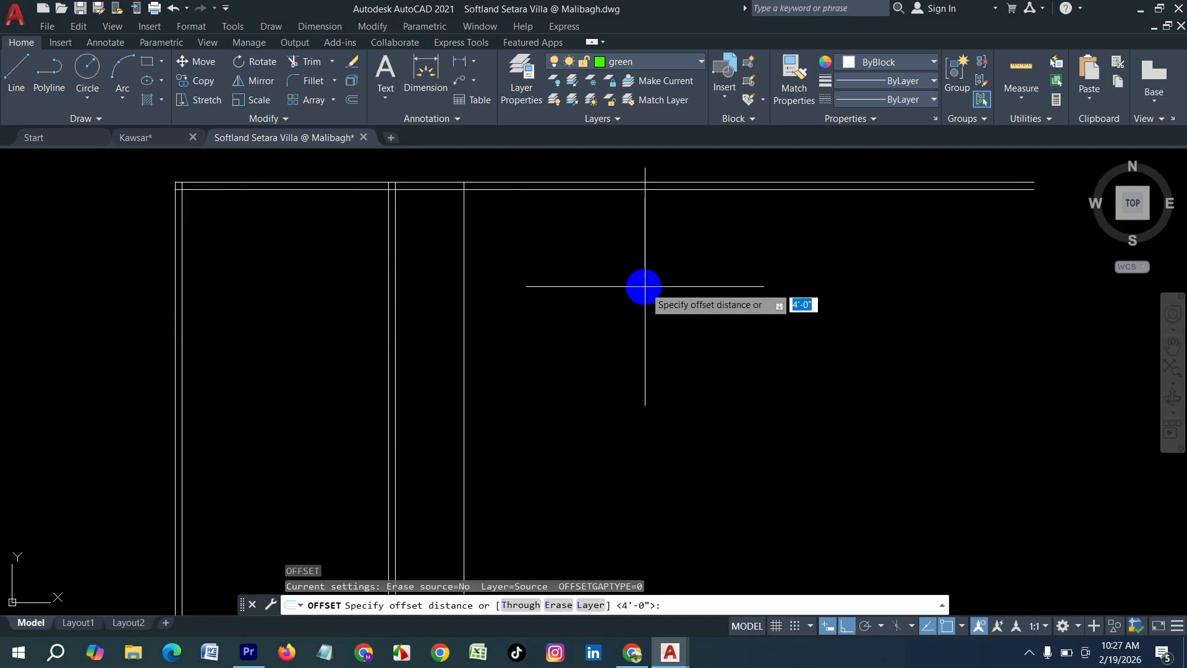
pyautogui.write('5')
pyautogui.press('Return')
pyautogui.click(464, 305)
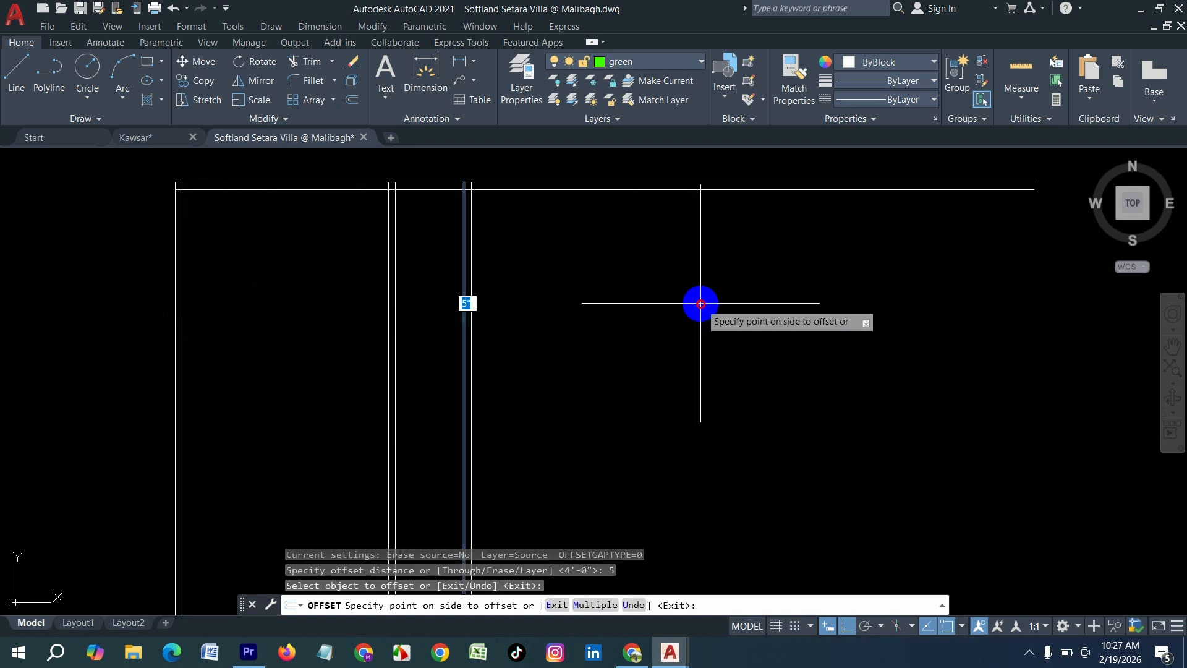
pyautogui.click(689, 297)
pyautogui.press('Return')
# Offset the right face of the second partition wall 4' to the right.
pyautogui.press('Return')
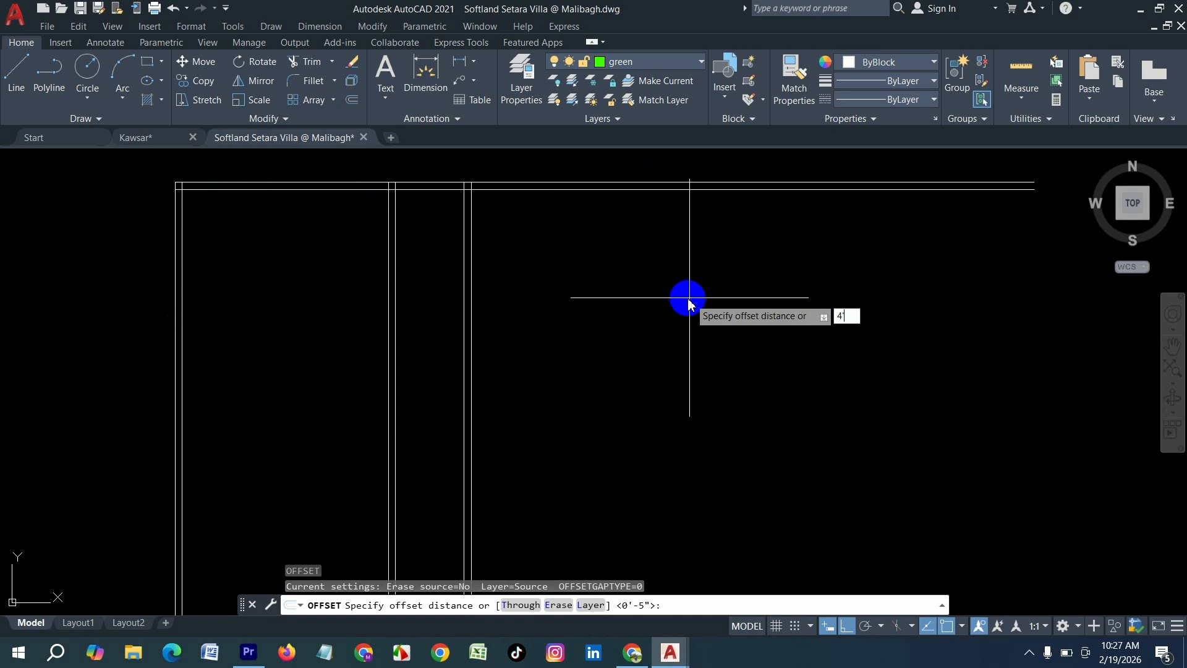
pyautogui.press('Return')
pyautogui.click(471, 275)
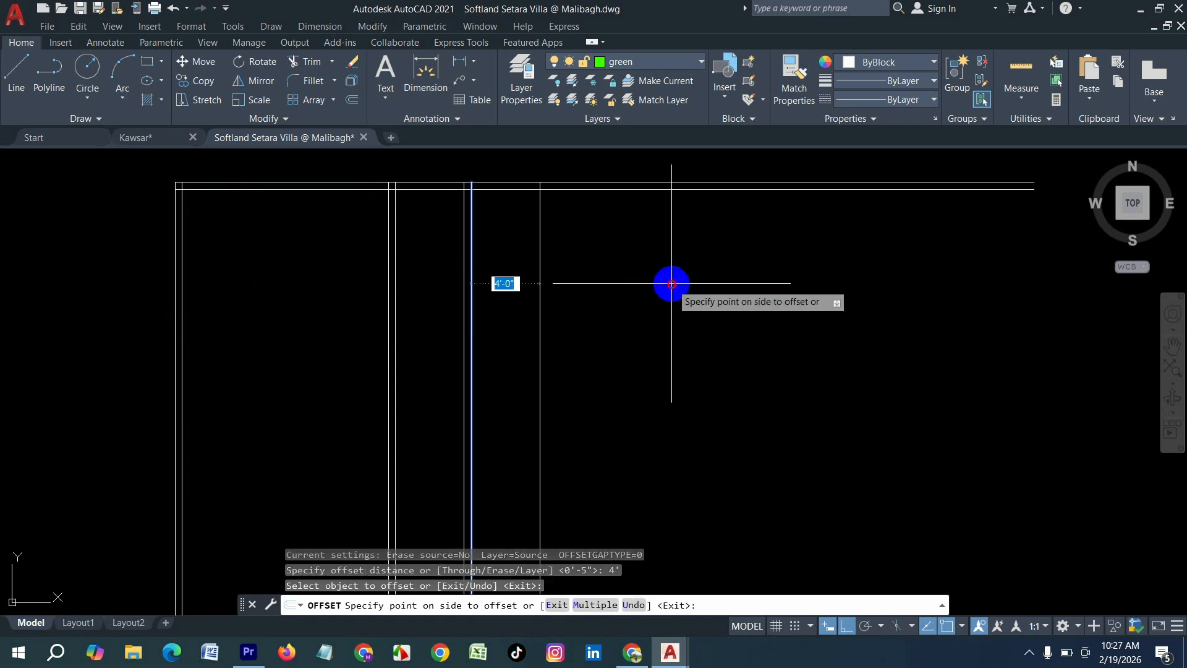
pyautogui.click(667, 282)
pyautogui.press('Return')
# Offset the line 4' from the second partition by 5" to the right, completing the third partition wall.
pyautogui.press('Return')
pyautogui.press('Return')
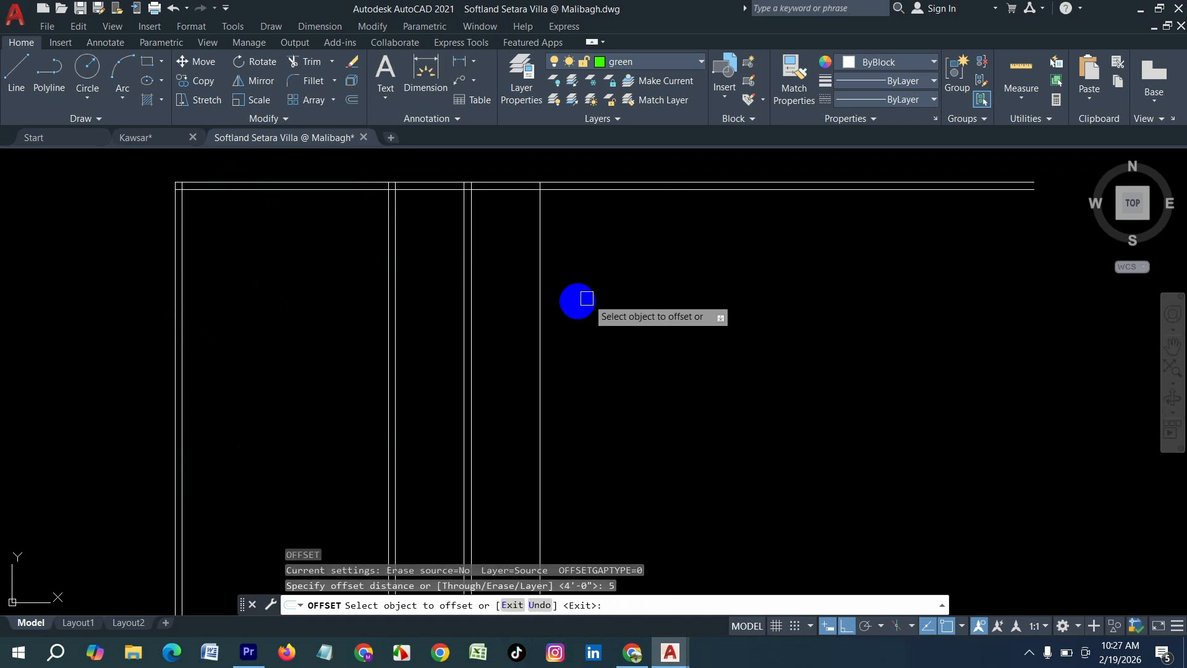
pyautogui.click(542, 289)
pyautogui.click(804, 289)
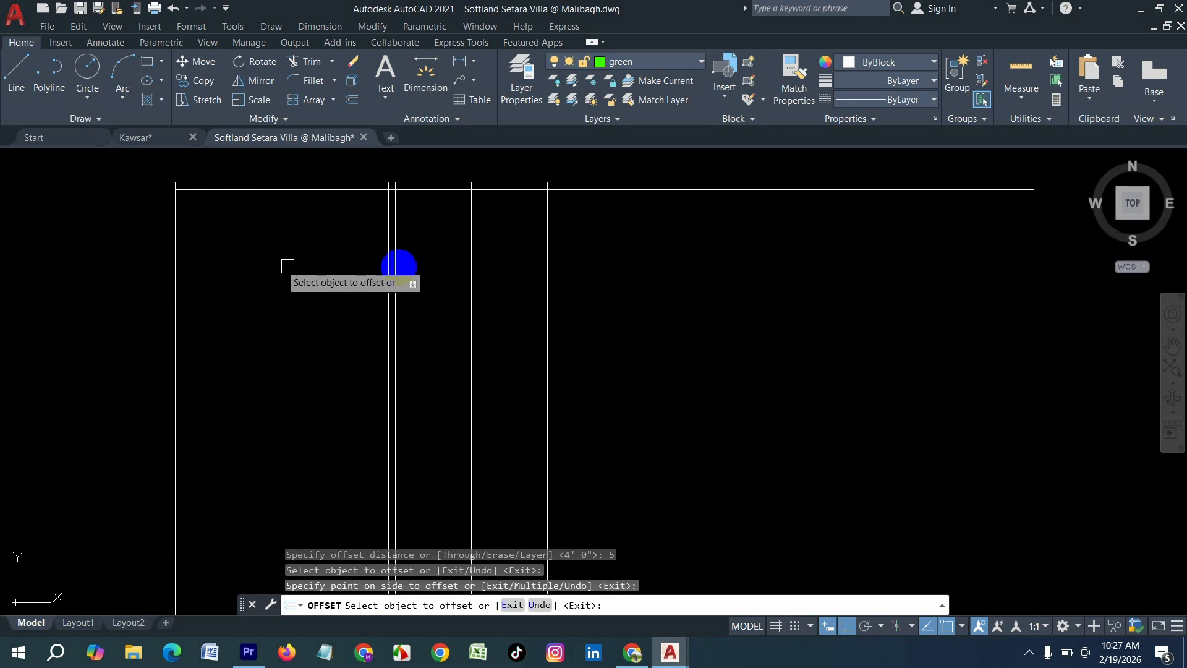
pyautogui.press('Return')
# Offset the right face of the third partition wall 4' to the right.
pyautogui.press('Return')
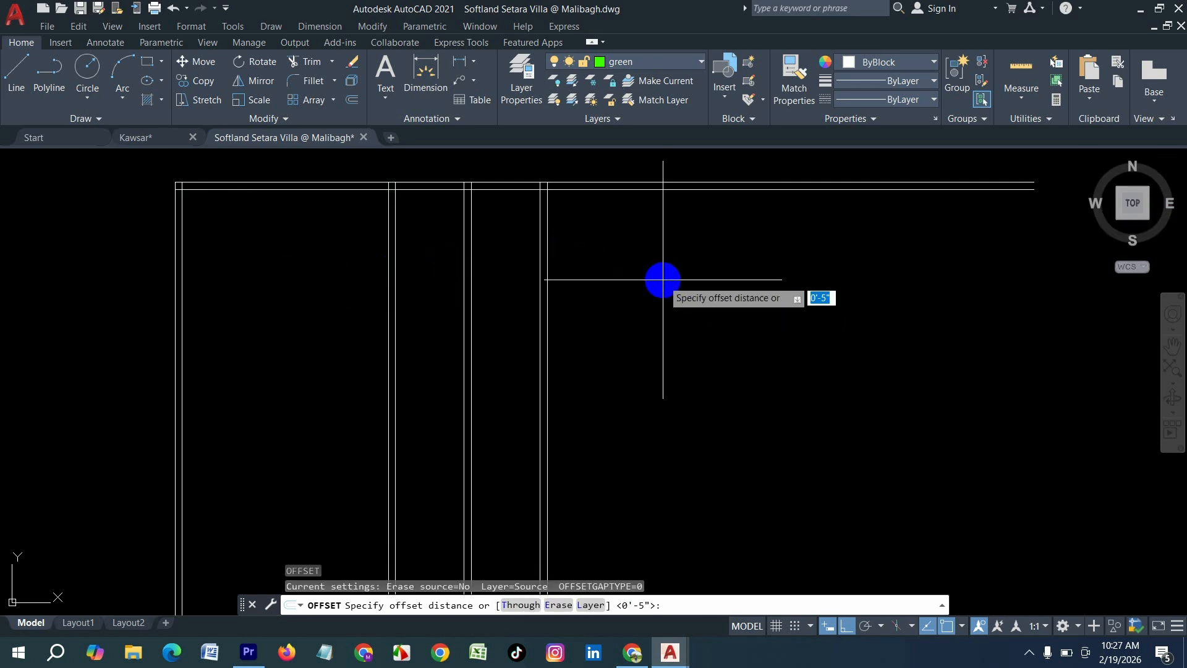
pyautogui.write("4'")
pyautogui.press('Return')
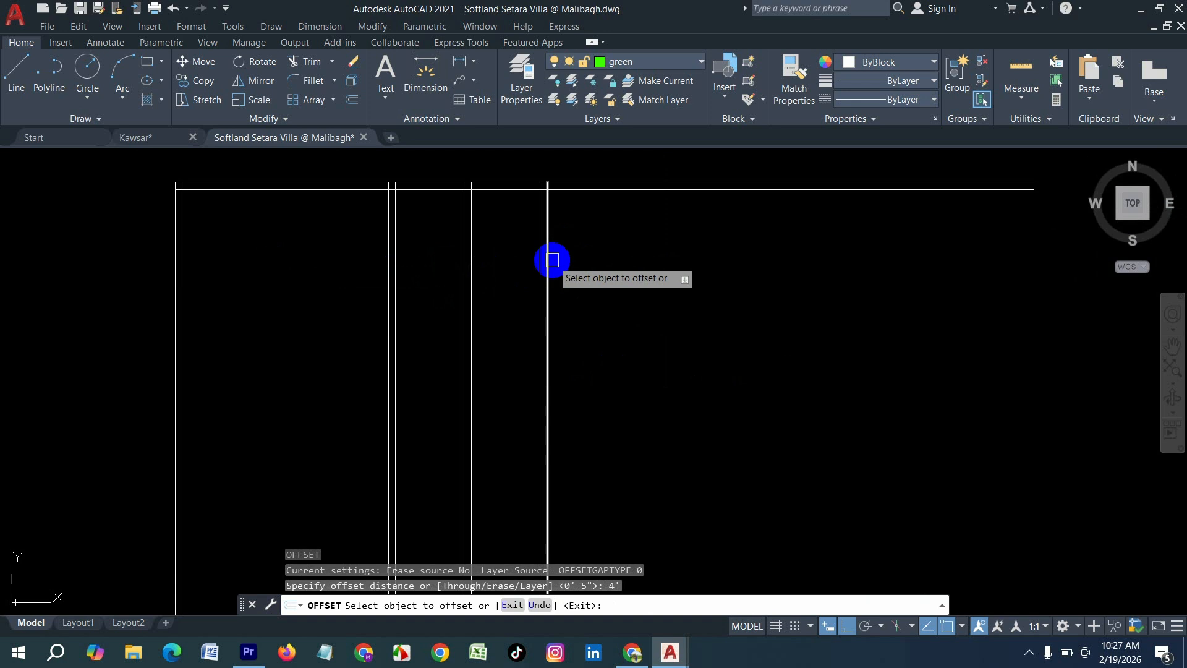
pyautogui.click(552, 259)
pyautogui.click(702, 254)
pyautogui.press('Return')
# Offset the line 4' from the third partition by 5" to the right, completing the fourth partition wall.
pyautogui.press('Return')
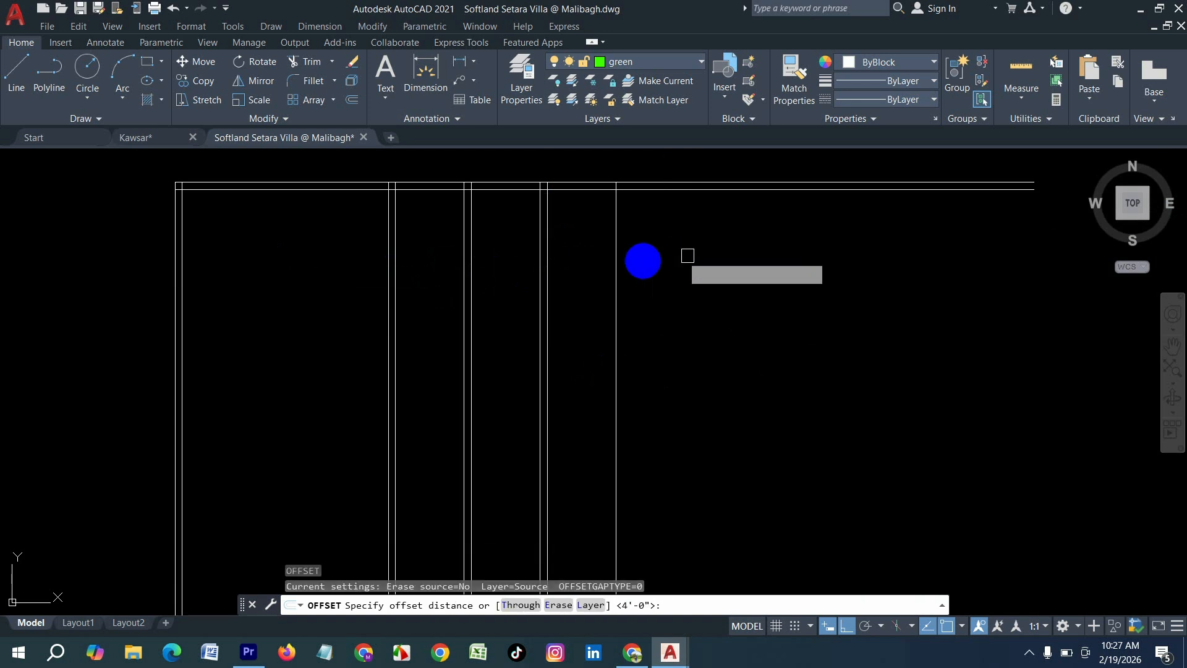
pyautogui.write('5')
pyautogui.press('Return')
pyautogui.click(618, 284)
pyautogui.click(810, 279)
pyautogui.press('Return')
# Offset the right face of the fourth partition wall 4' to the right.
pyautogui.press('Return')
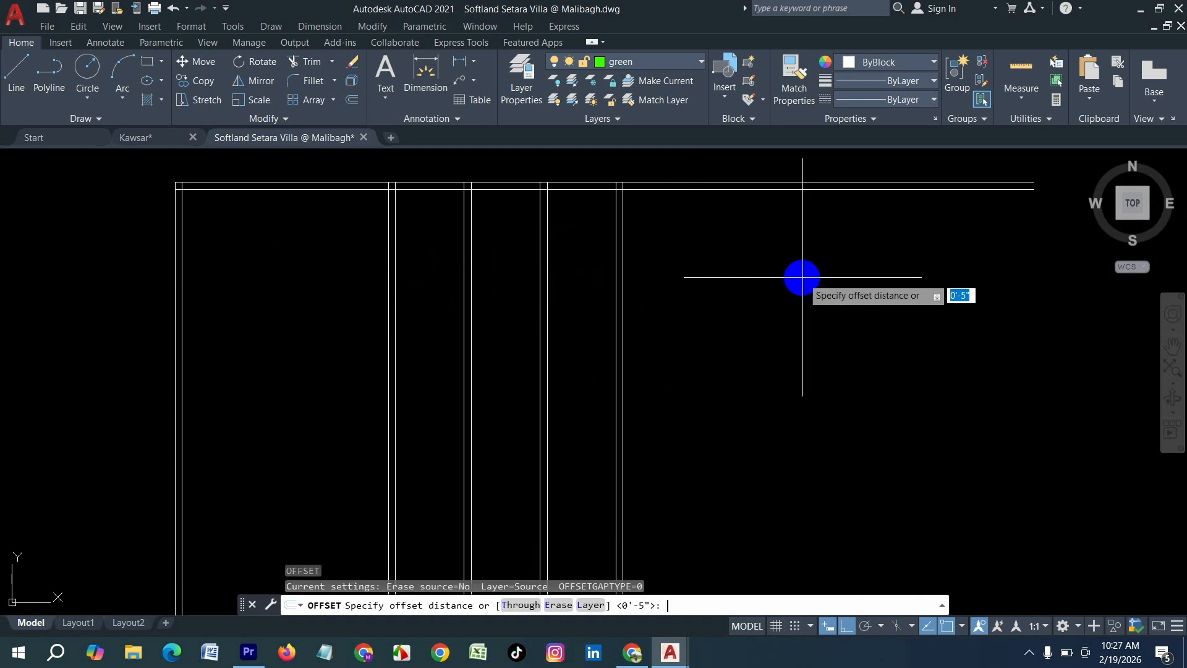
pyautogui.write("4'")
pyautogui.press('Return')
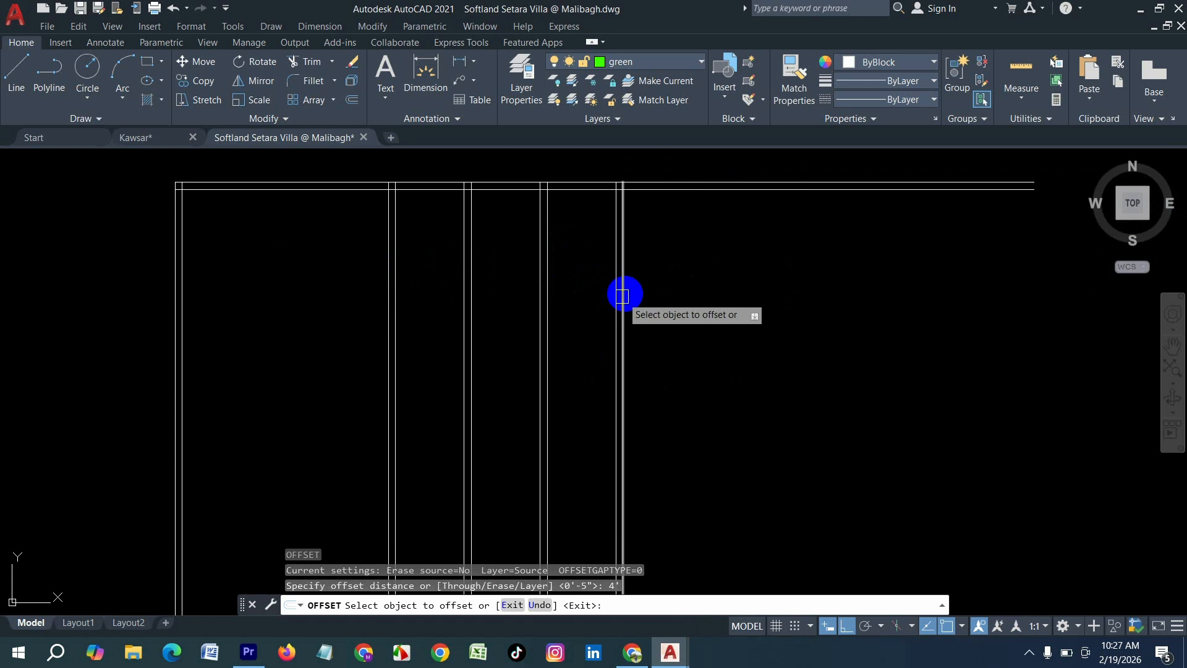
pyautogui.click(623, 291)
pyautogui.click(843, 283)
pyautogui.press('Return')
# Offset the line 4' from the fourth partition by 5" to the right, completing the fifth partition wall.
pyautogui.press('Return')
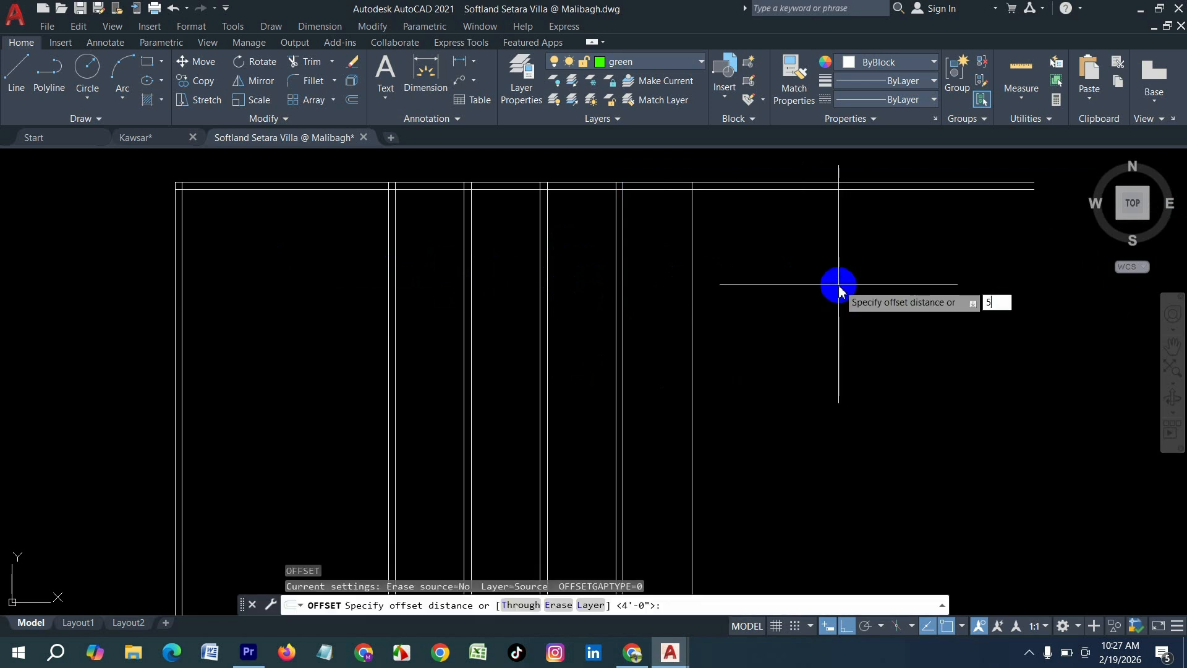
pyautogui.press('Return')
pyautogui.click(693, 315)
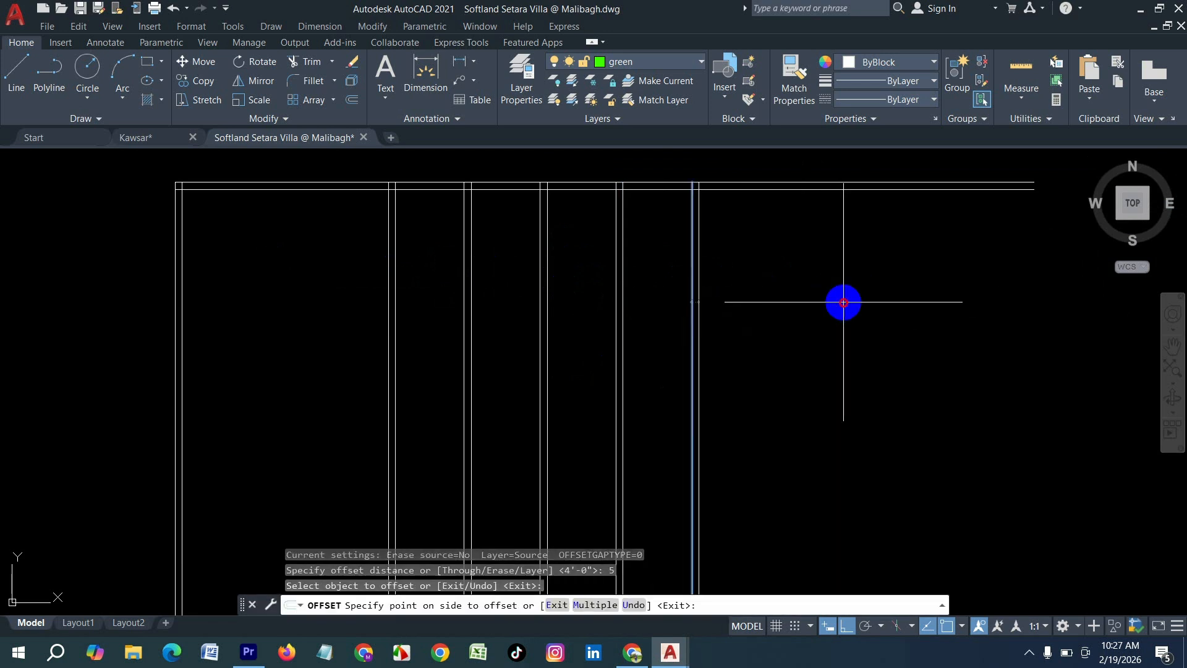
pyautogui.click(843, 299)
pyautogui.press('Return')
# Offset the right face of the fifth partition wall 12' to the right.
pyautogui.press('Return')
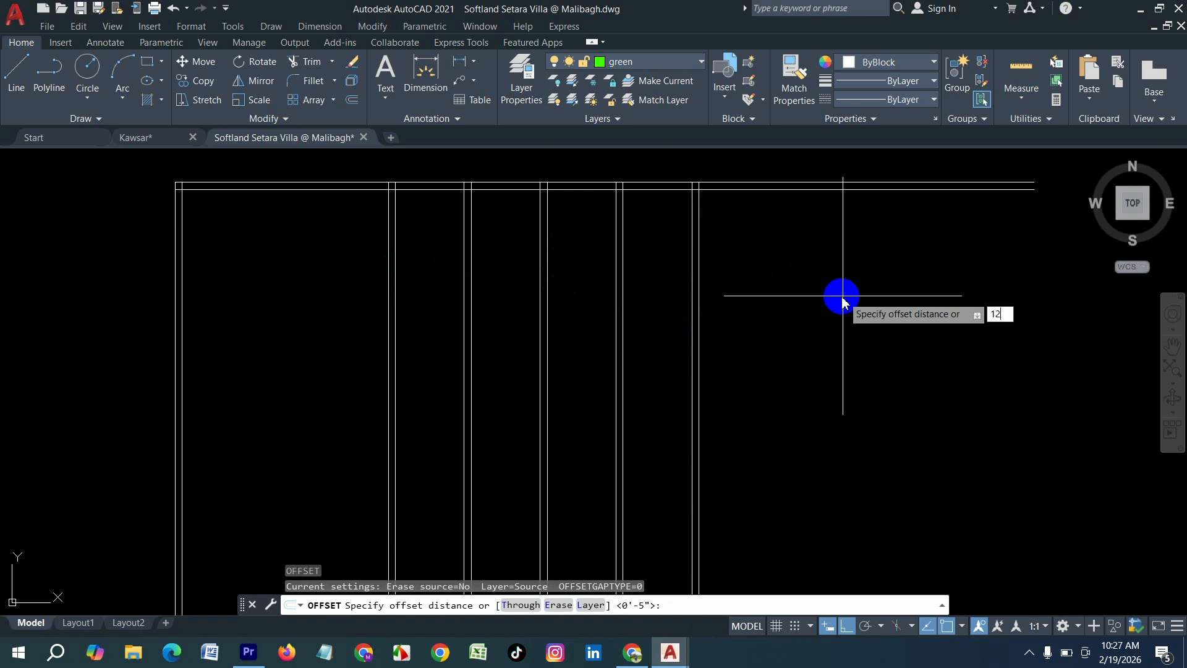
pyautogui.write("'")
pyautogui.press('Return')
pyautogui.click(698, 316)
pyautogui.click(873, 309)
pyautogui.press('Return')
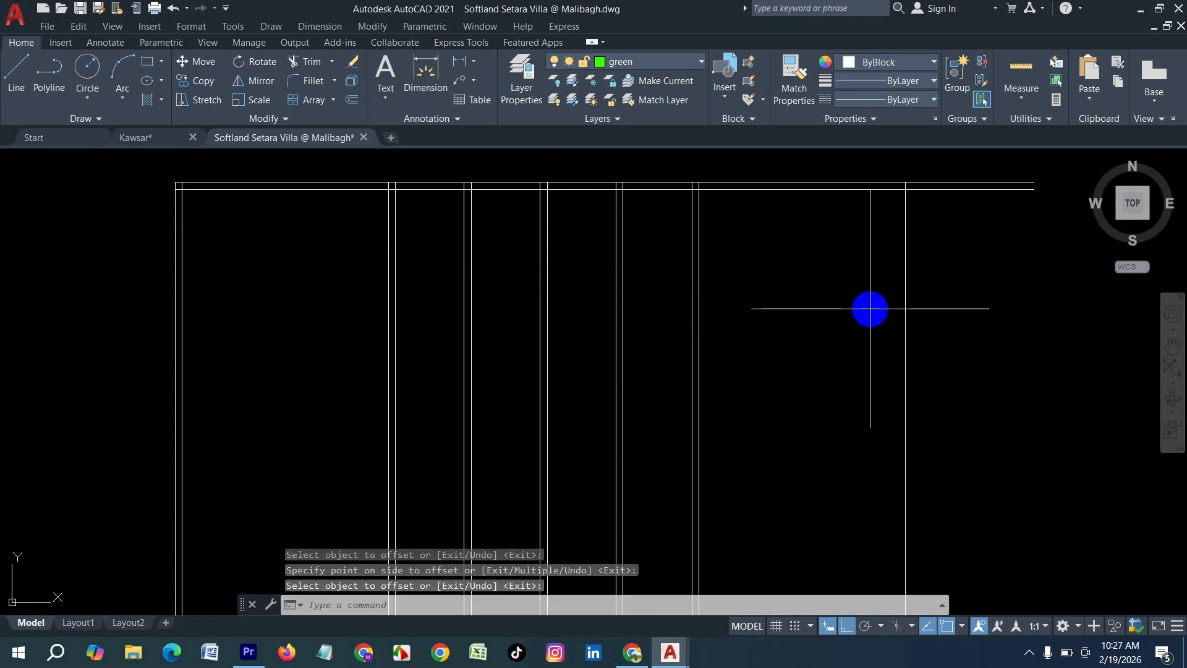
# Offset the rightmost vertical line 5" outward to form the right outer wall.
pyautogui.press('Return')
pyautogui.press('Return')
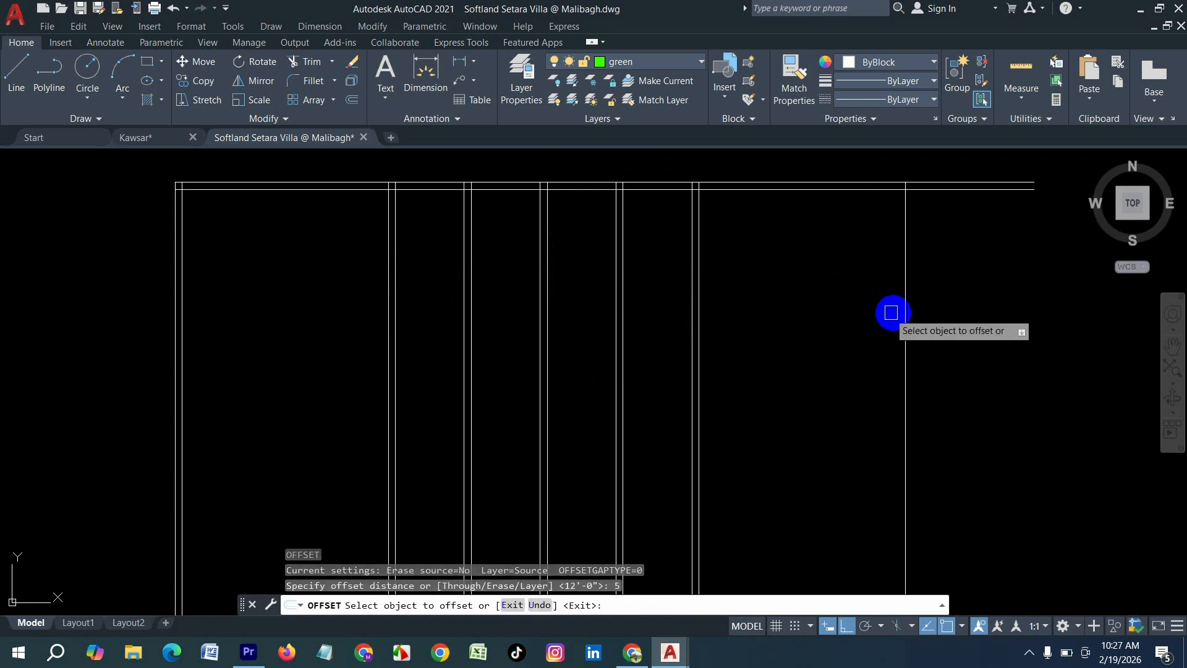
pyautogui.click(903, 311)
pyautogui.click(995, 312)
pyautogui.press('Escape')
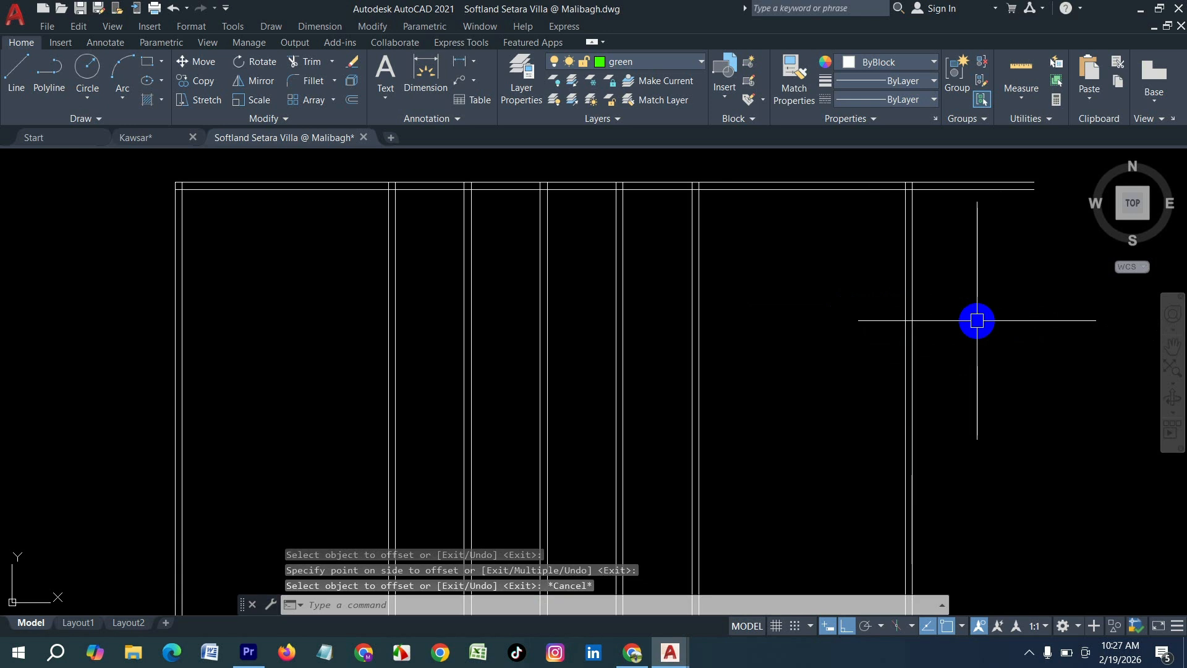
# Trim the two upper wall lines where they extend past the right outer wall.
pyautogui.write('tr')
pyautogui.press('Return')
pyautogui.scroll(-2, 936, 354)
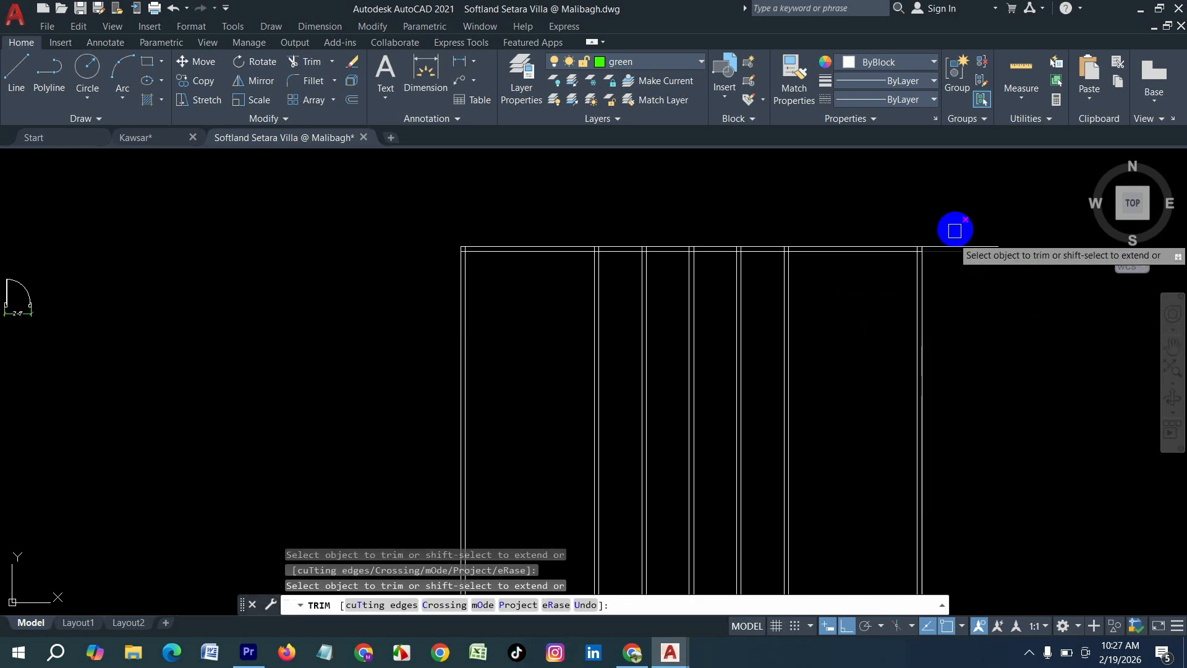
pyautogui.click(955, 230)
pyautogui.click(956, 312)
pyautogui.press('Return')
pyautogui.scroll(2, 809, 281)
pyautogui.press('Escape')
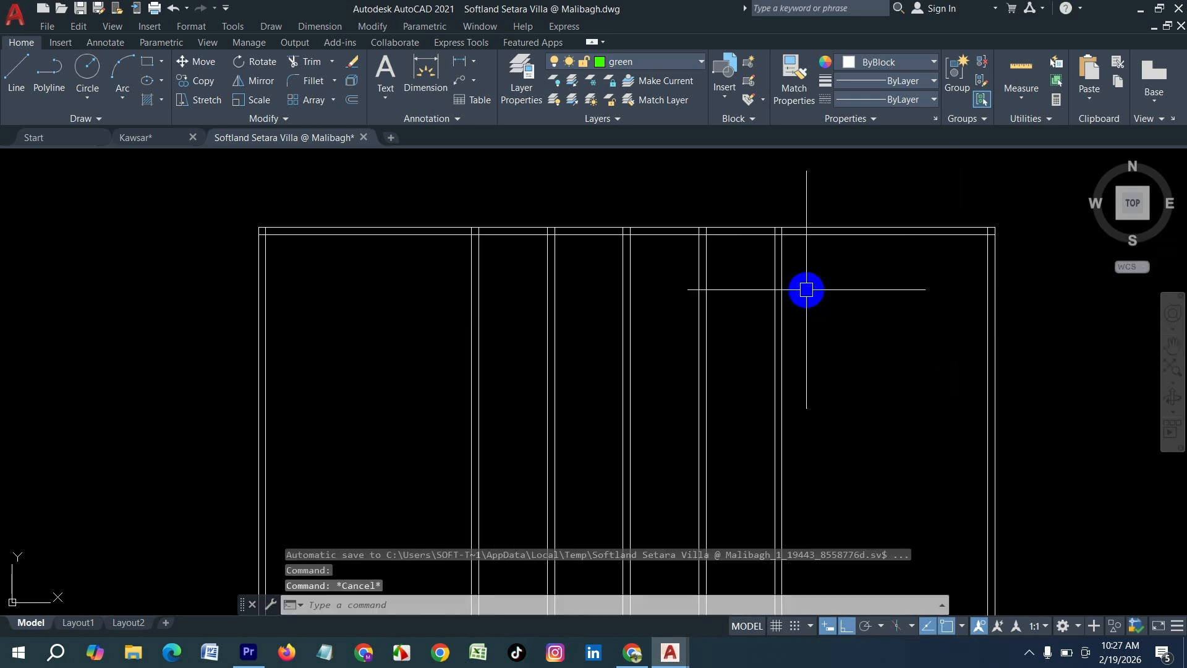
# Offset the inner line of the upper outer wall 10' downward.
pyautogui.press('Return')
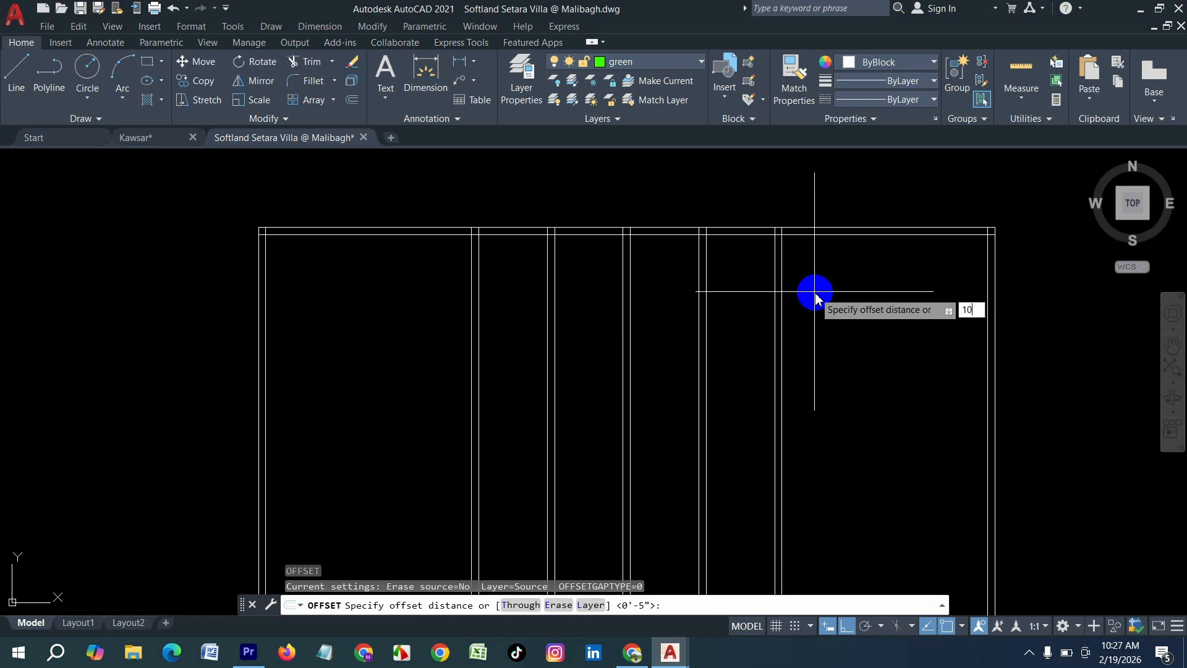
pyautogui.write("10'")
pyautogui.press('Return')
pyautogui.click(829, 233)
pyautogui.click(851, 363)
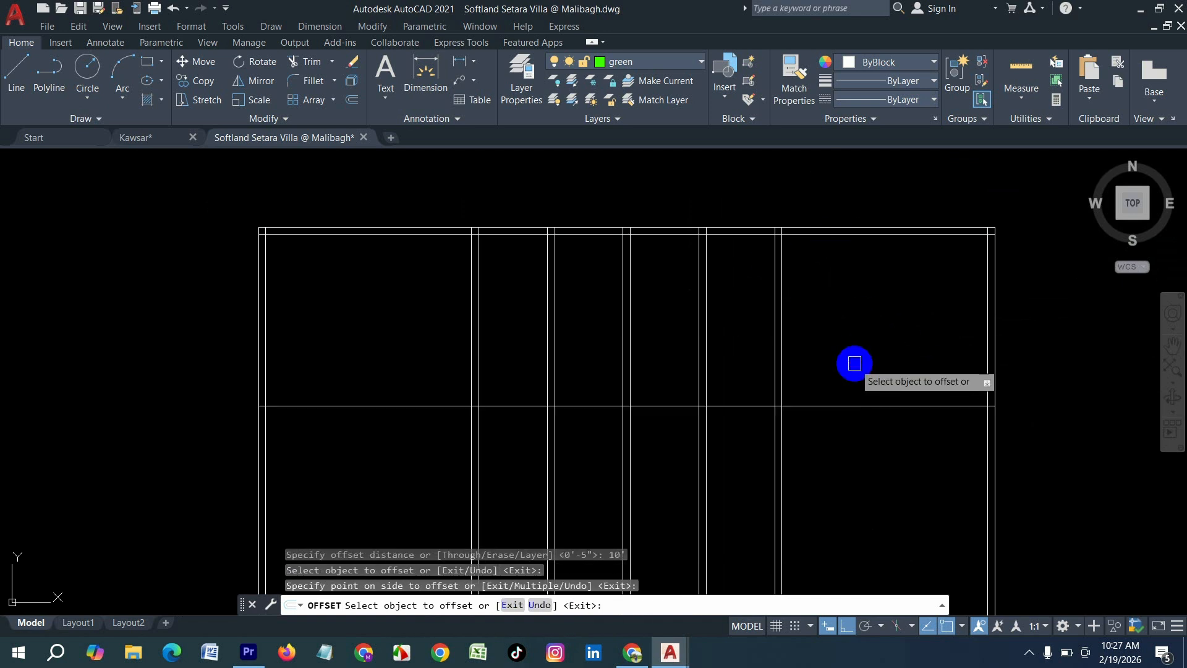
pyautogui.press('Return')
# Offset the line 10' below the upper wall by 5" downward to form a horizontal partition wall.
pyautogui.press('Return')
pyautogui.write('5')
pyautogui.press('Return')
pyautogui.click(856, 406)
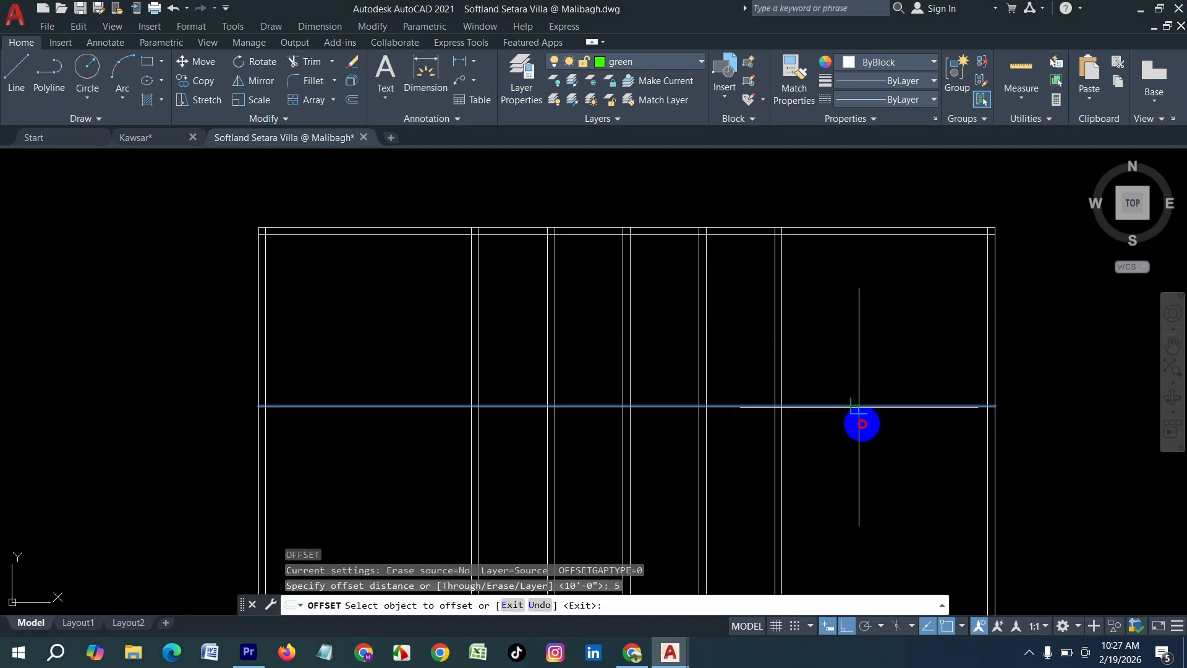
pyautogui.click(861, 424)
pyautogui.scroll(-2, 816, 339)
pyautogui.scroll(2, 816, 339)
pyautogui.press('Return')
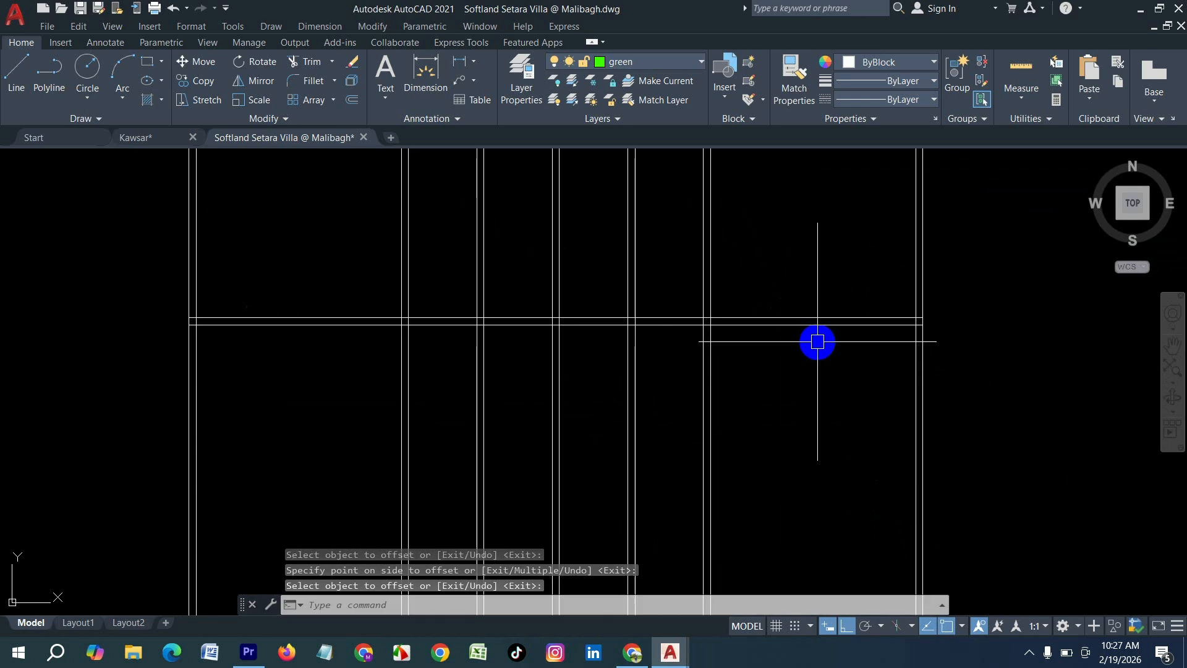
# Offset the lower face of the horizontal partition wall 11' downward.
pyautogui.press('Return')
pyautogui.write('11')
pyautogui.press('Return')
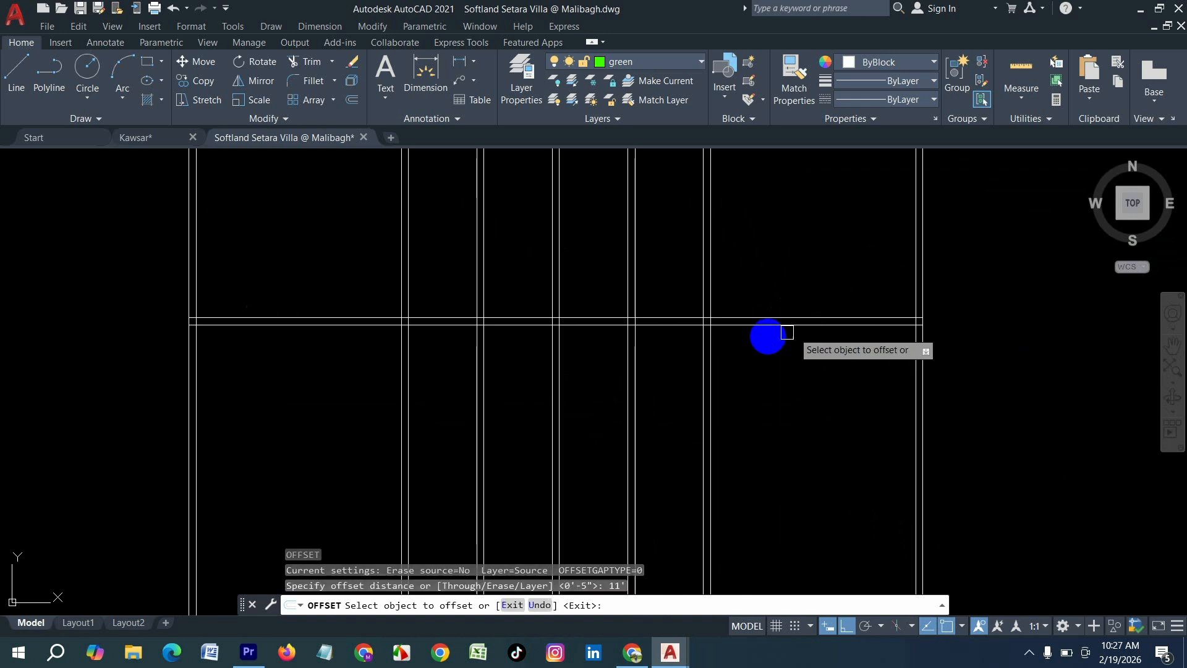
pyautogui.click(776, 324)
pyautogui.click(803, 456)
pyautogui.press('Return')
# Offset the line 11' below the horizontal partition wall by 5" downward to form a second horizontal partition wall.
pyautogui.press('Return')
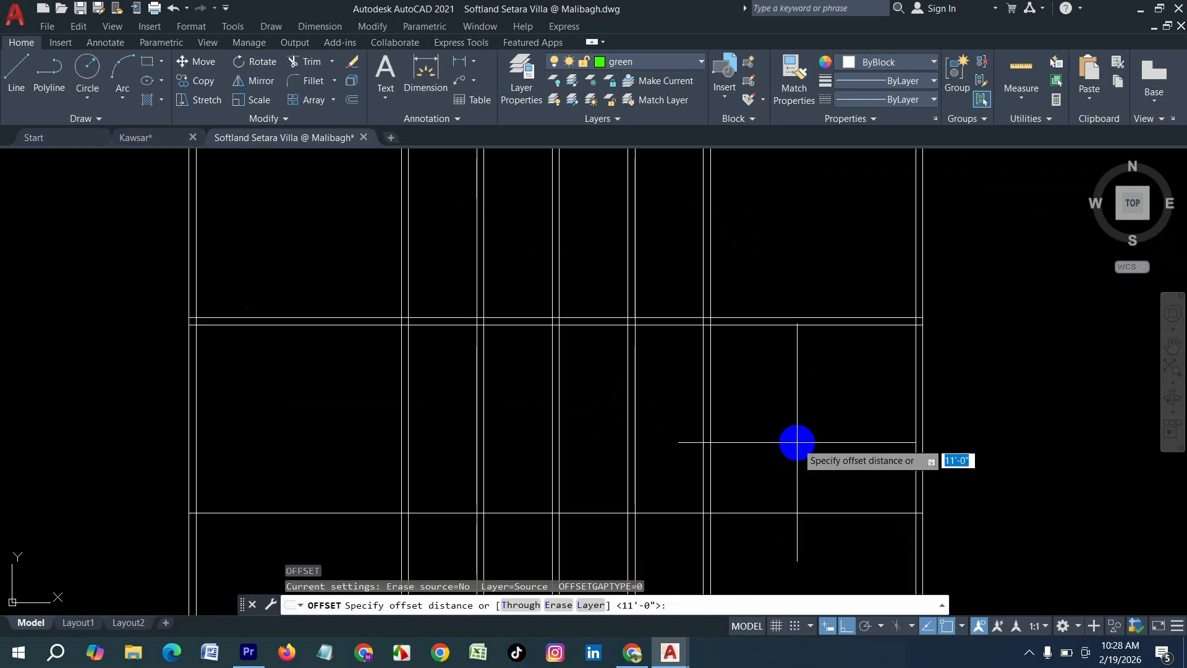
pyautogui.write('5')
pyautogui.press('Return')
pyautogui.scroll(-3, 715, 339)
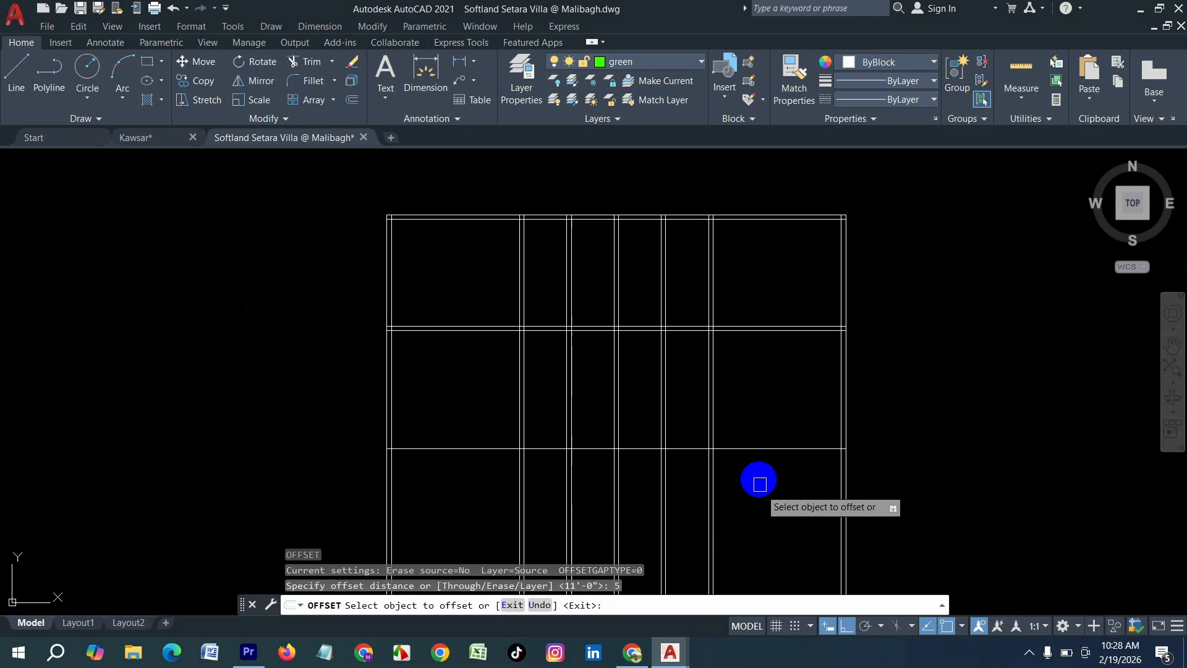
pyautogui.click(758, 450)
pyautogui.click(761, 507)
pyautogui.press('Return')
# Offset the lower face of the second horizontal partition wall 10' downward.
pyautogui.press('Return')
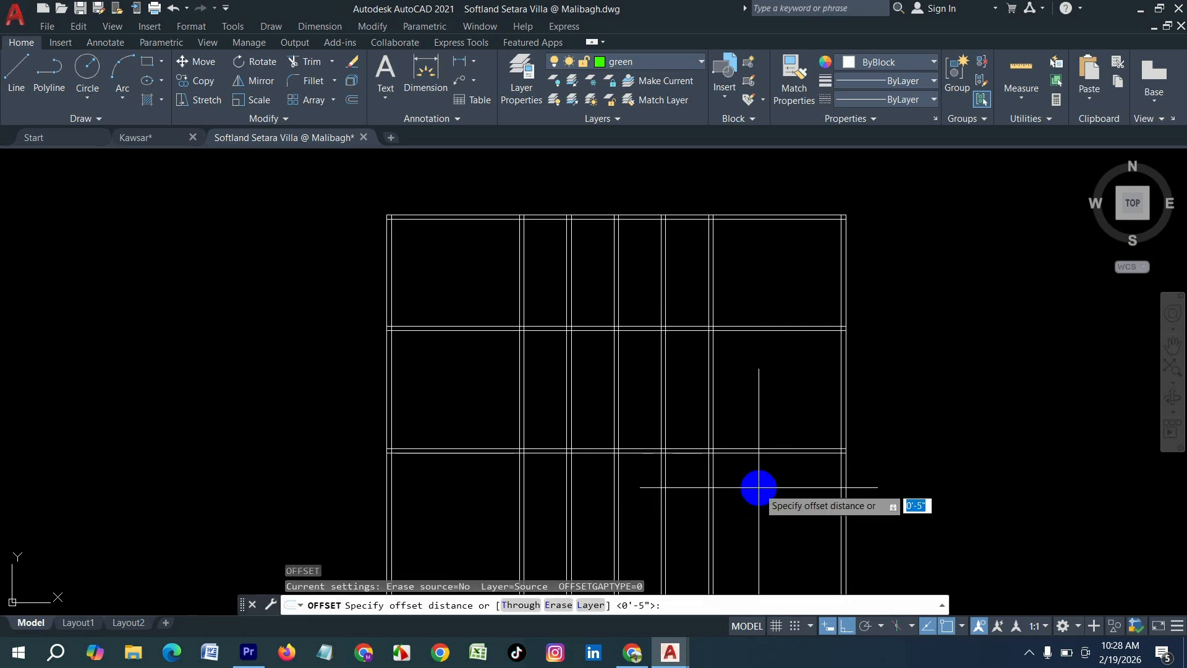
pyautogui.press('Return')
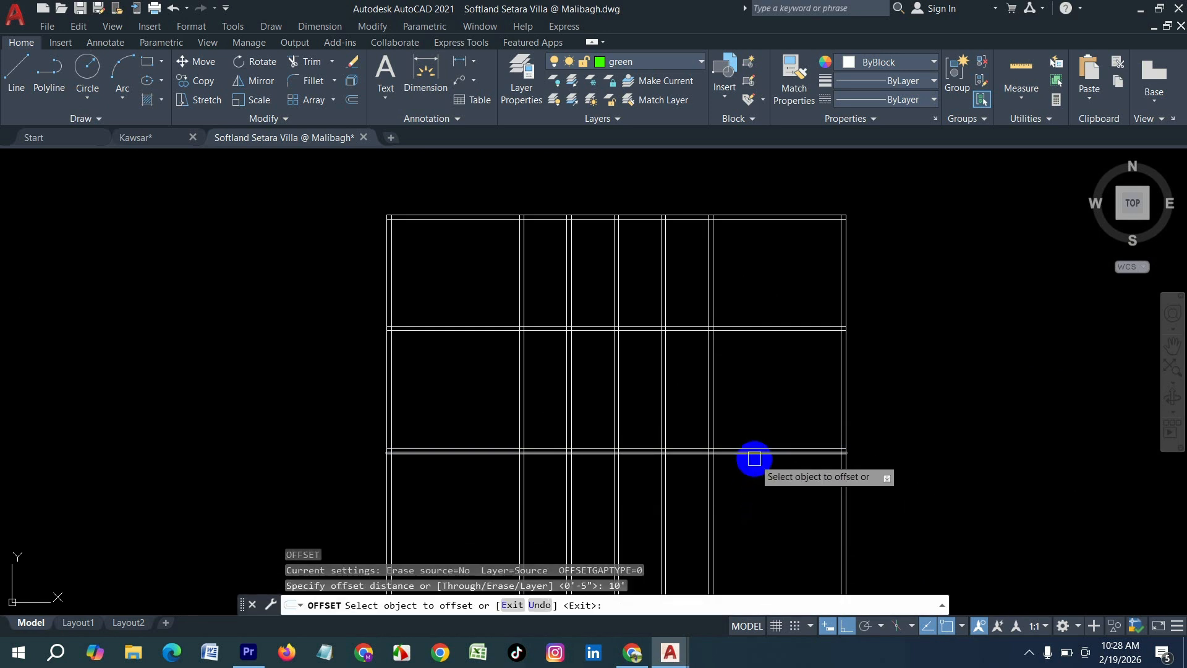
pyautogui.click(754, 457)
pyautogui.click(758, 514)
pyautogui.press('Return')
# Offset the line 10' below the second horizontal partition by 5" downward to form the lower outer wall.
pyautogui.press('Return')
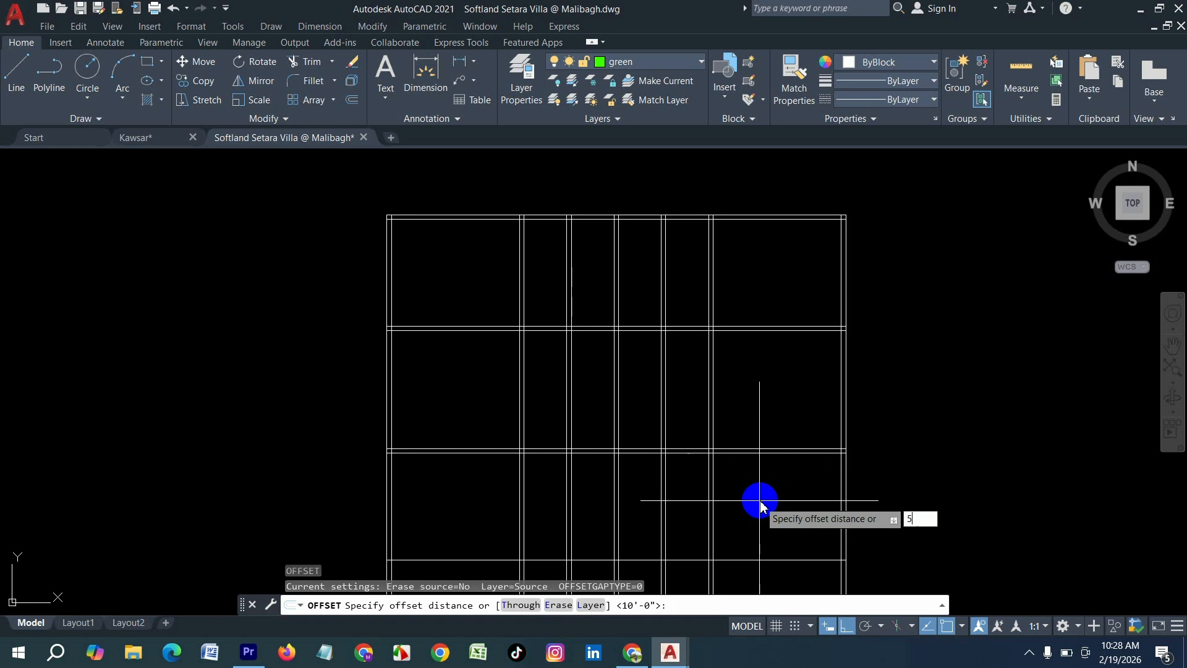
pyautogui.write('5')
pyautogui.press('Return')
pyautogui.scroll(-4, 689, 377)
pyautogui.click(719, 446)
pyautogui.click(725, 461)
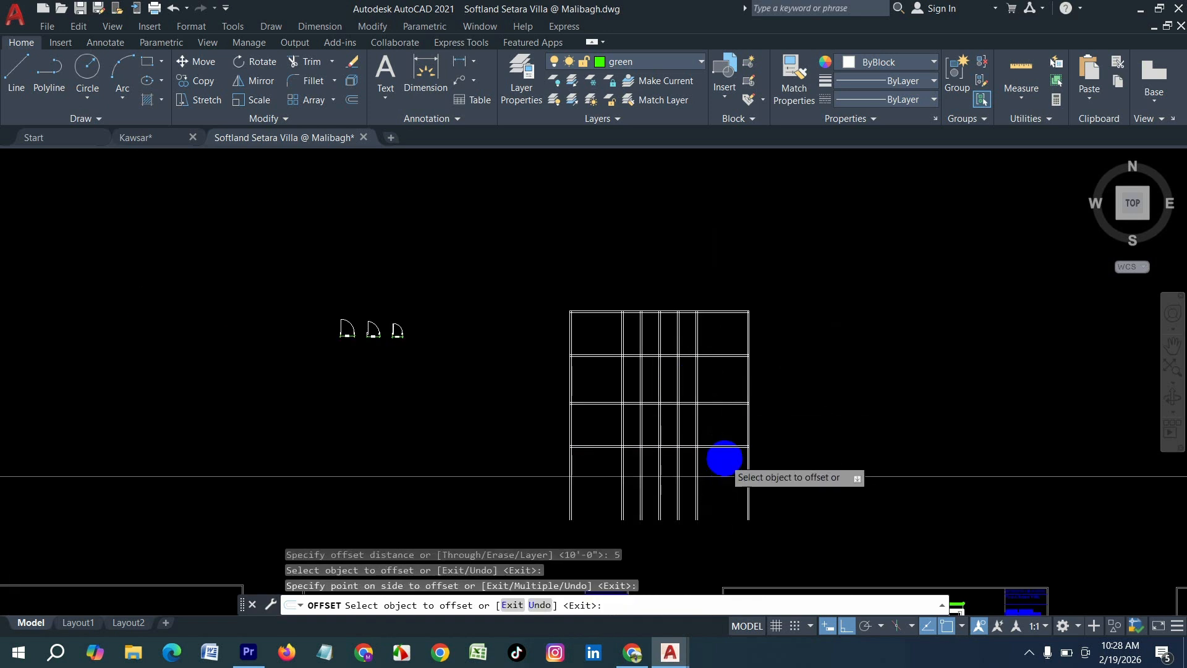
pyautogui.scroll(2, 724, 457)
pyautogui.press('Escape')
# Trim the vertical wall lines just below the lower outer wall, down to the long horizontal line.
pyautogui.write('tr')
pyautogui.press('Return')
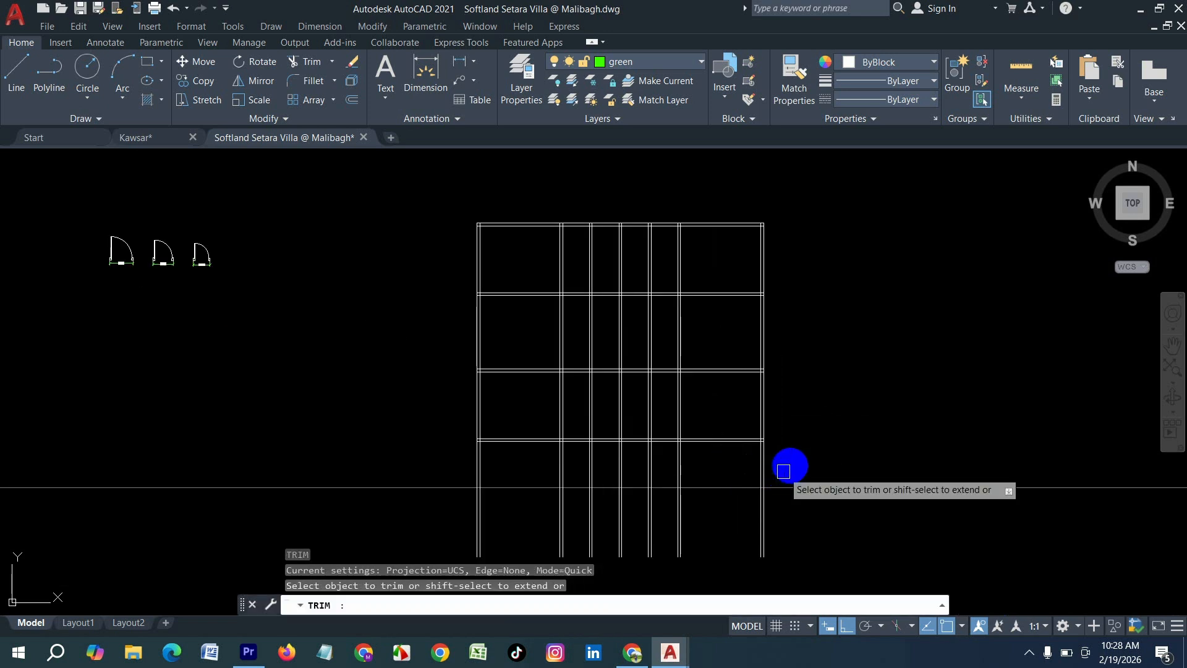
pyautogui.moveTo(787, 463); pyautogui.dragTo(749, 464)
pyautogui.moveTo(431, 478); pyautogui.dragTo(429, 481)
pyautogui.scroll(4, 557, 441)
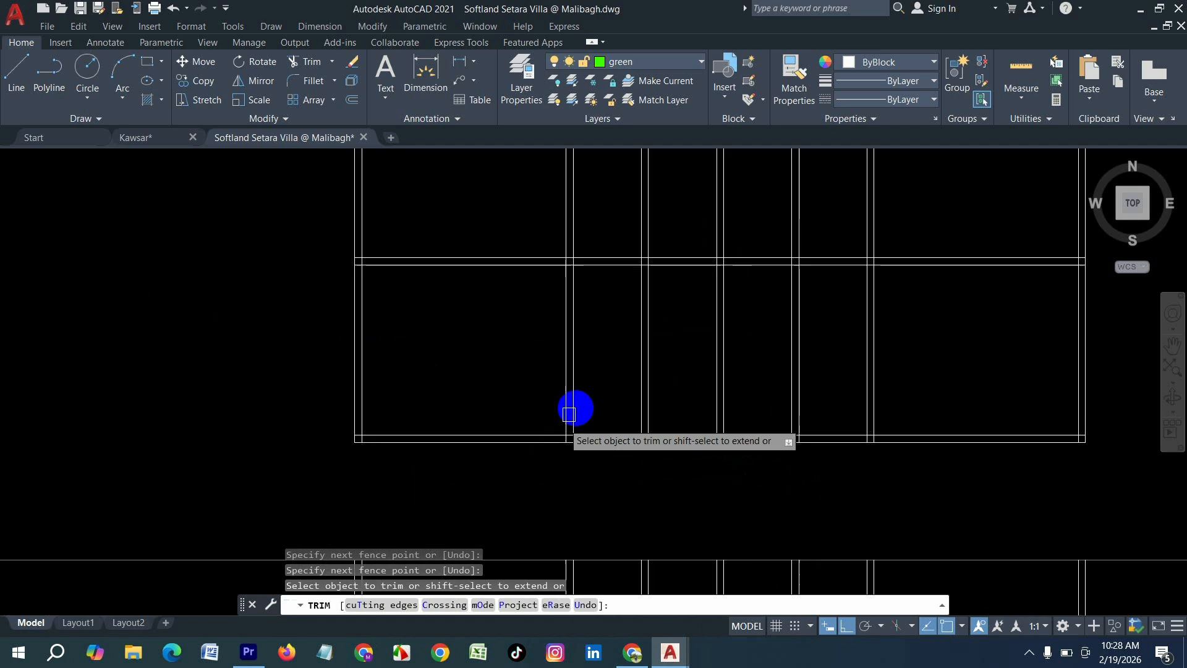
pyautogui.scroll(-4, 534, 492)
pyautogui.scroll(2, 567, 272)
pyautogui.press('Escape')
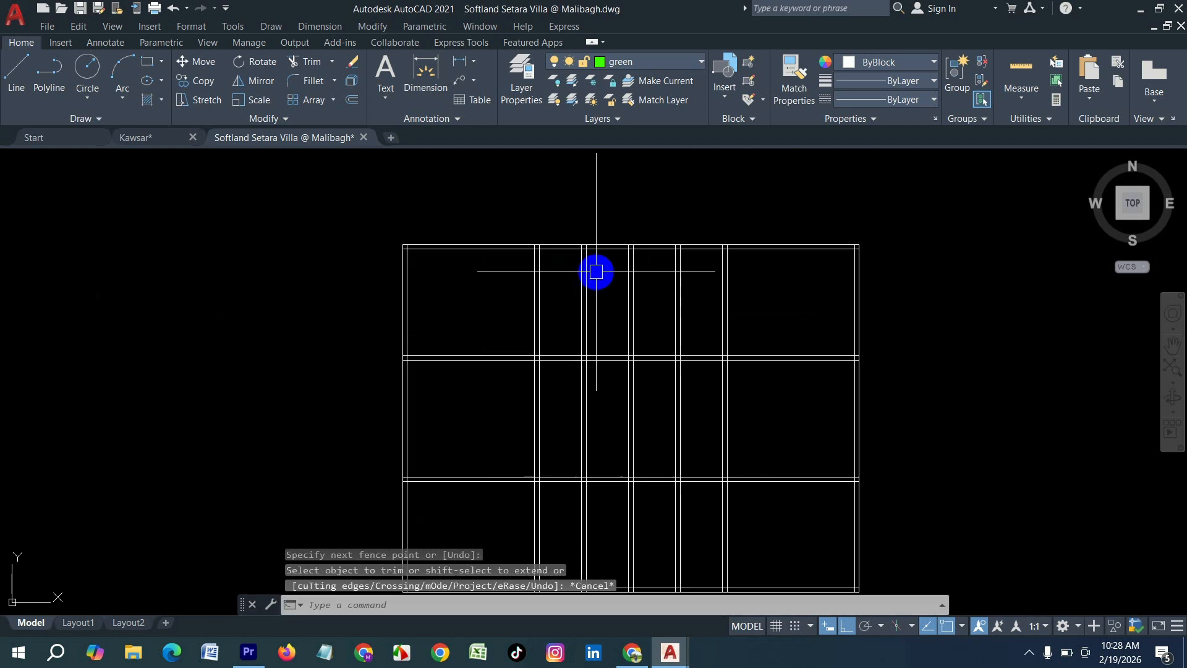
# Draw a line along the upper outer wall's inner face from the first partition's left face to the fifth partition's right face.
pyautogui.write('l')
pyautogui.press('Return')
pyautogui.scroll(3, 556, 260)
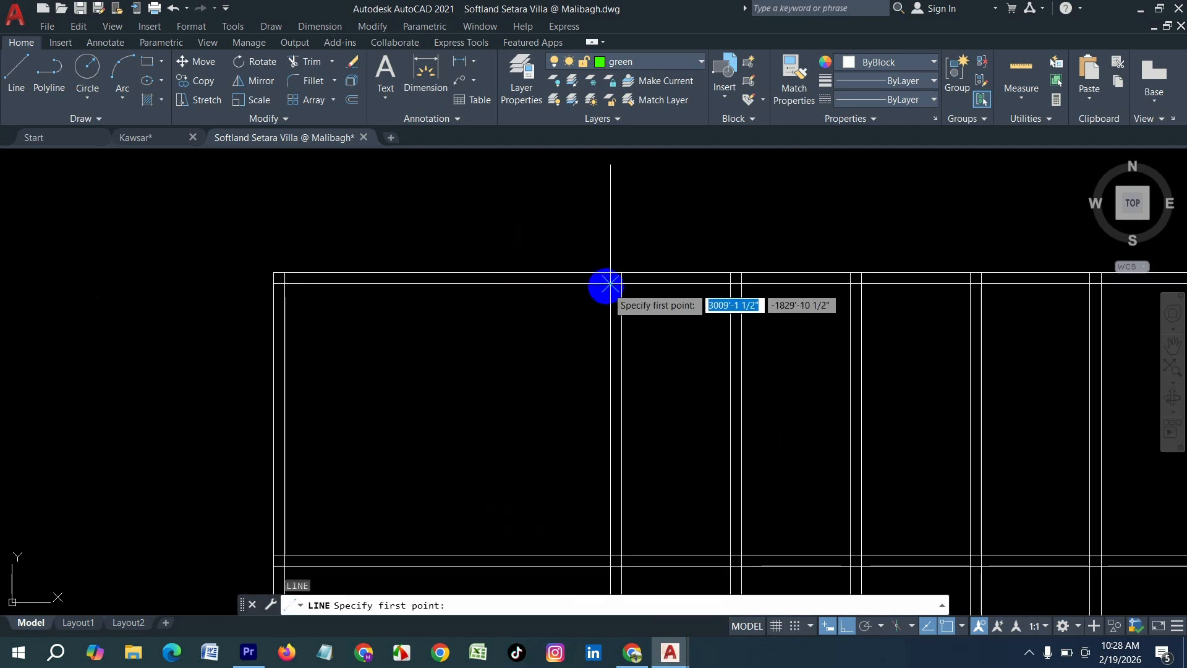
pyautogui.click(609, 284)
pyautogui.scroll(-2, 610, 284)
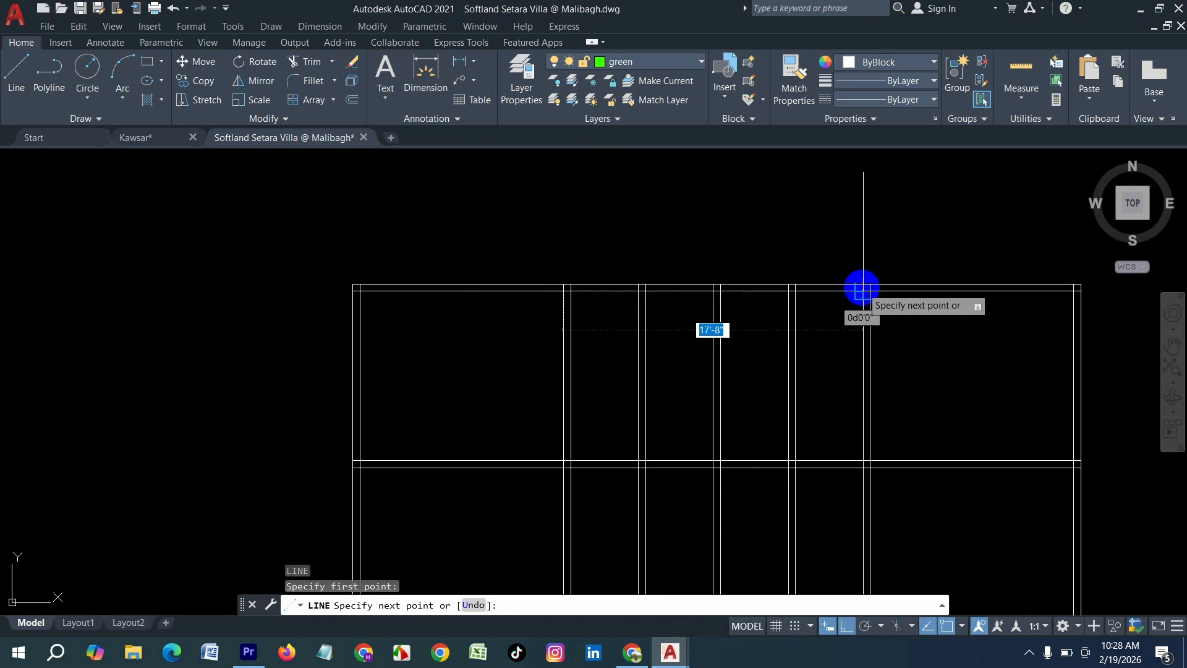
pyautogui.click(869, 291)
pyautogui.press('Return')
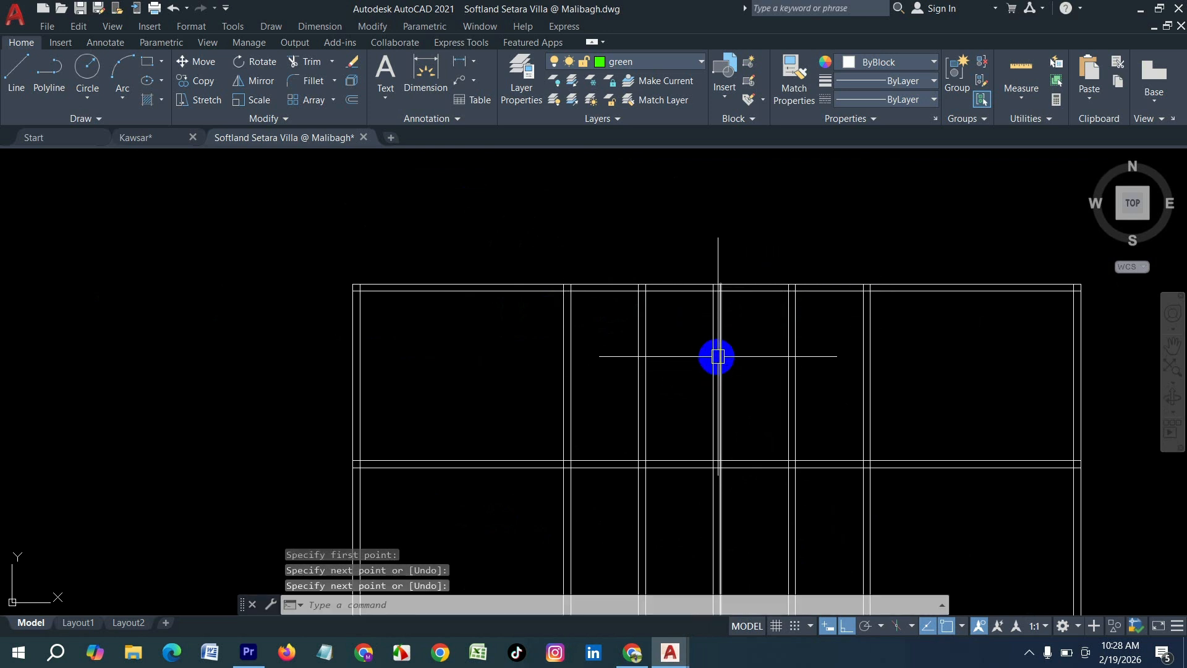
# Offset the short line on the upper outer wall's inner face 6' downward.
pyautogui.write('o')
pyautogui.press('Return')
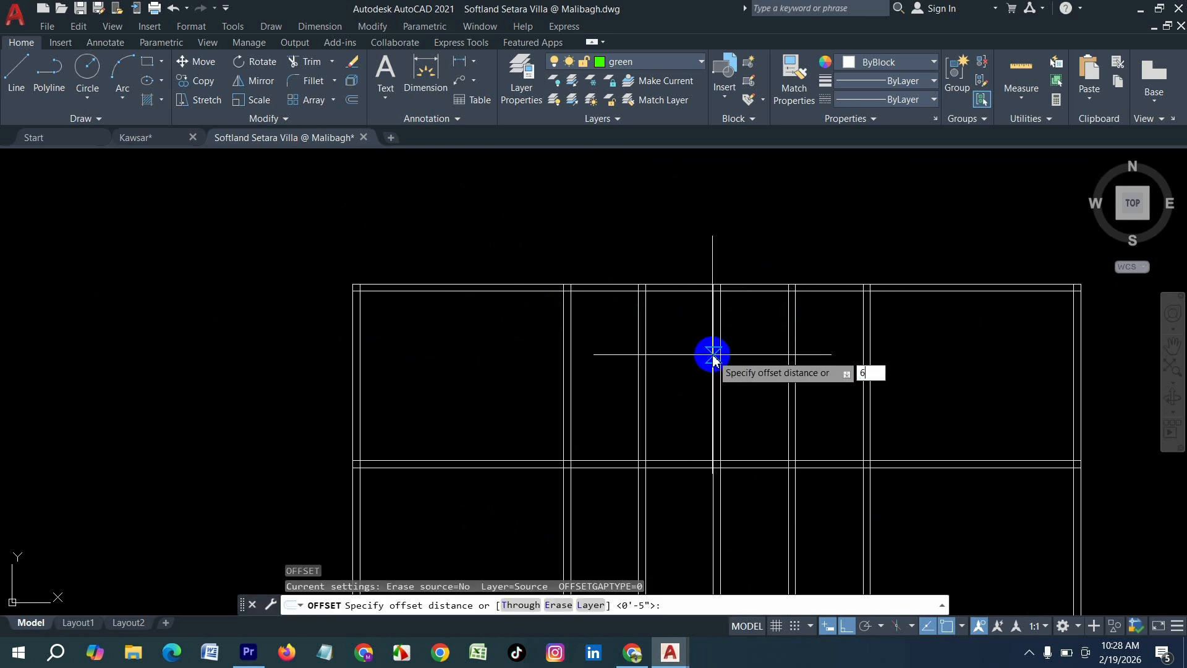
pyautogui.write("6'")
pyautogui.press('Return')
pyautogui.click(679, 292)
pyautogui.click(671, 396)
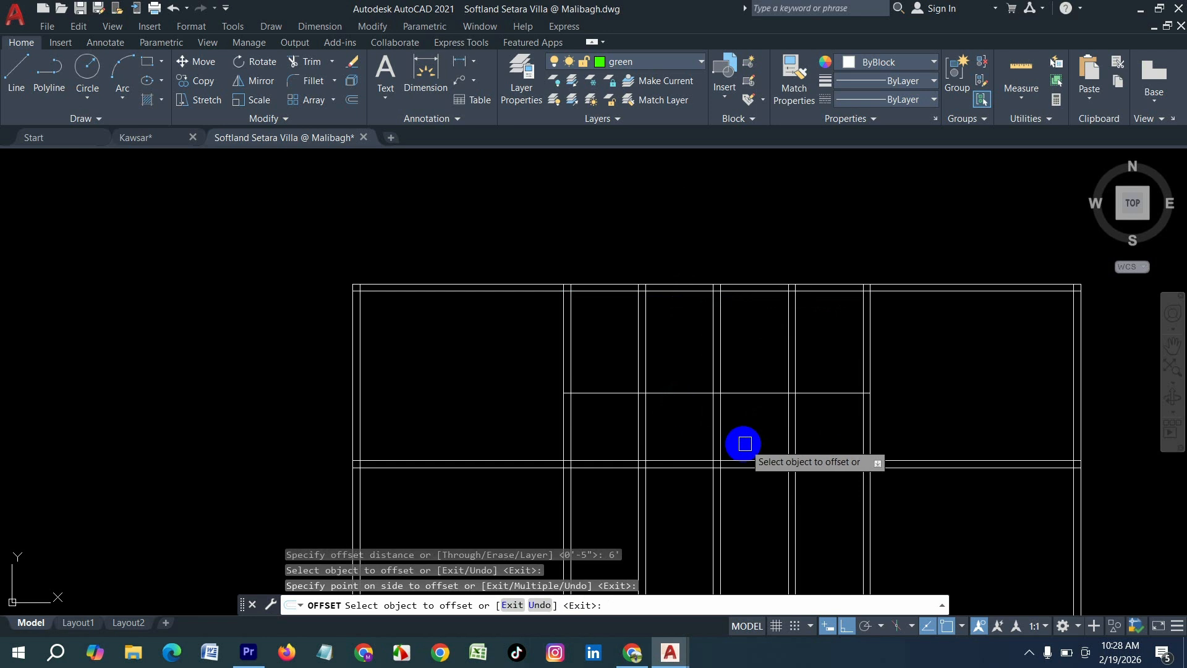
pyautogui.press('Return')
# Offset the short line 6' below the upper wall by 5" downward to form a short horizontal partition.
pyautogui.press('Return')
pyautogui.press('Return')
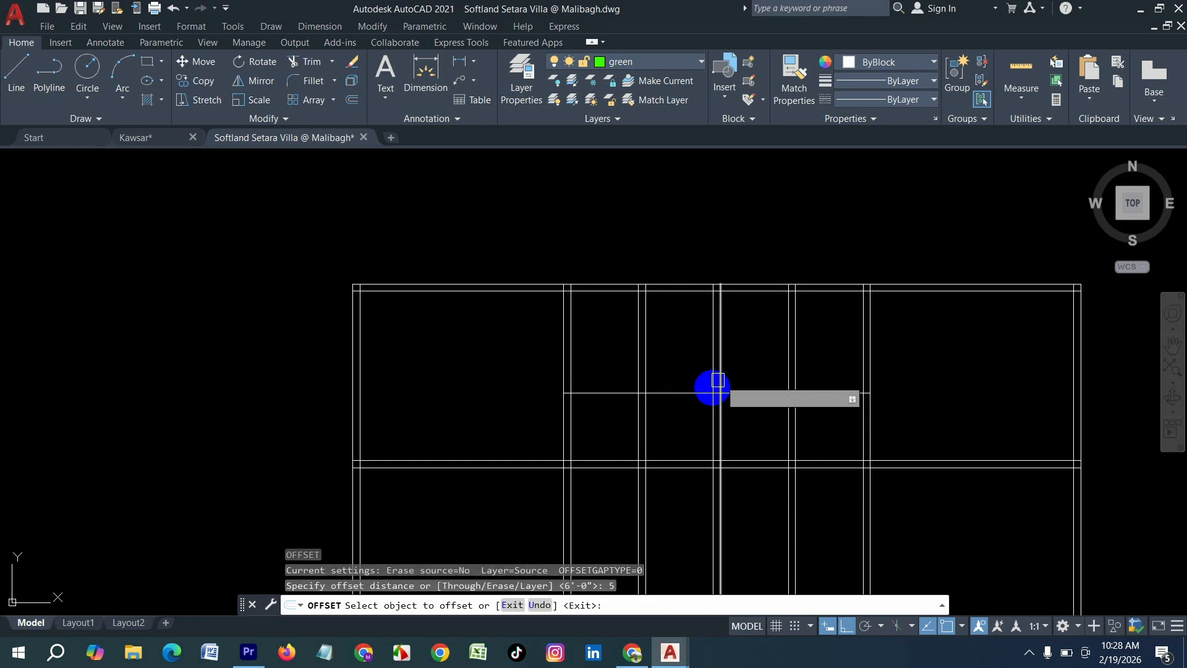
pyautogui.click(693, 394)
pyautogui.click(679, 438)
pyautogui.scroll(-3, 628, 334)
pyautogui.press('Escape')
# Draw a line about 9'-3" long on the lower outer wall's inner face, from the second partition's left face to the fourth's right face.
pyautogui.scroll(4, 649, 440)
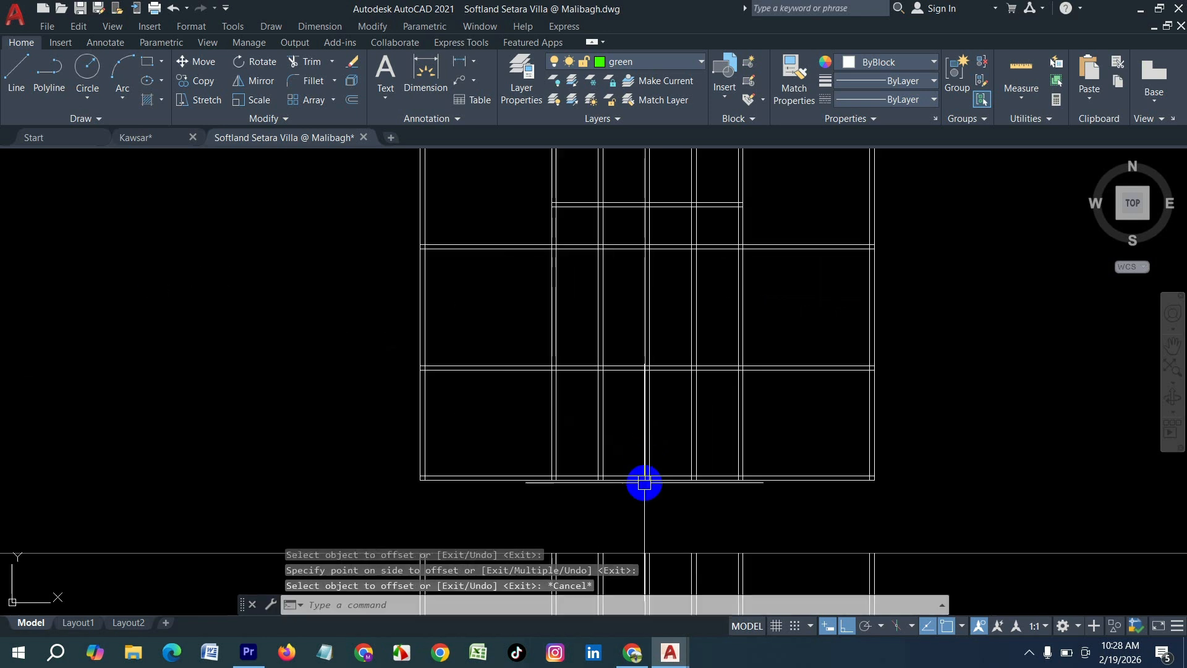
pyautogui.write('L')
pyautogui.scroll(2, 552, 500)
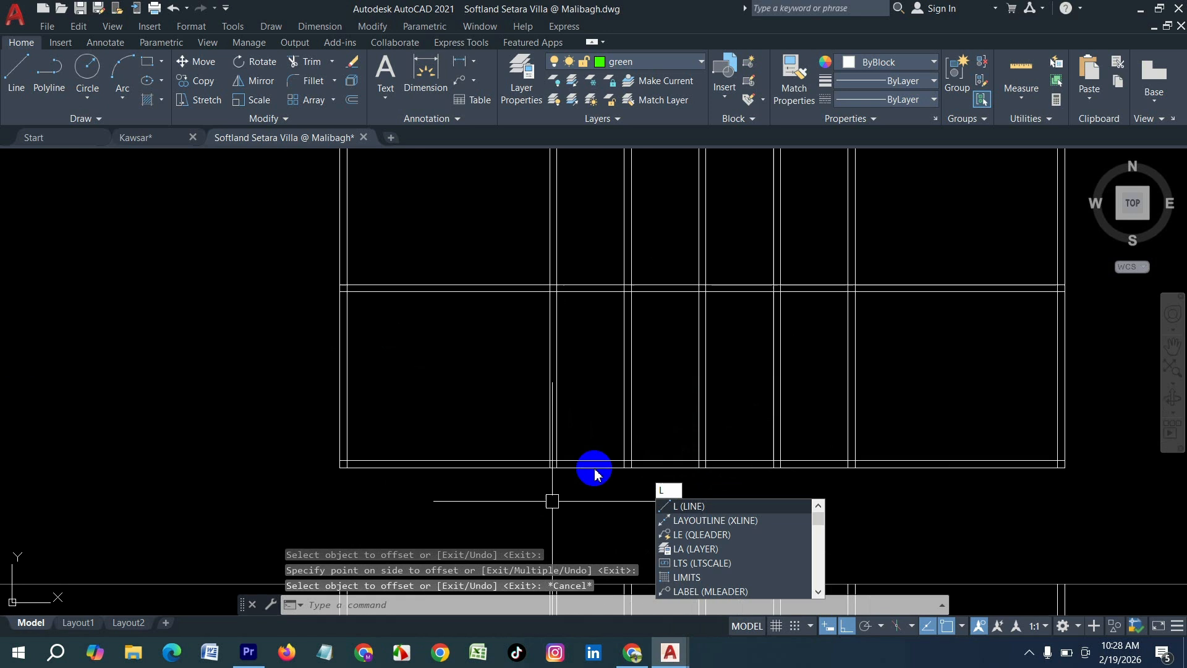
pyautogui.press('Return')
pyautogui.scroll(2, 630, 465)
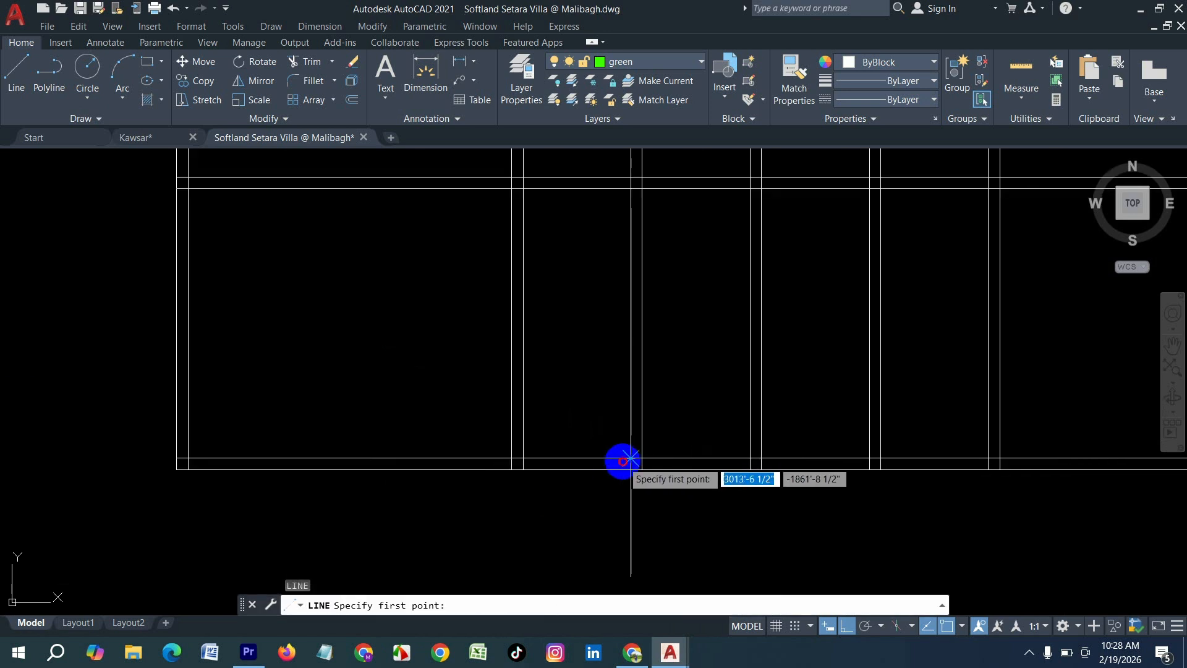
pyautogui.click(631, 458)
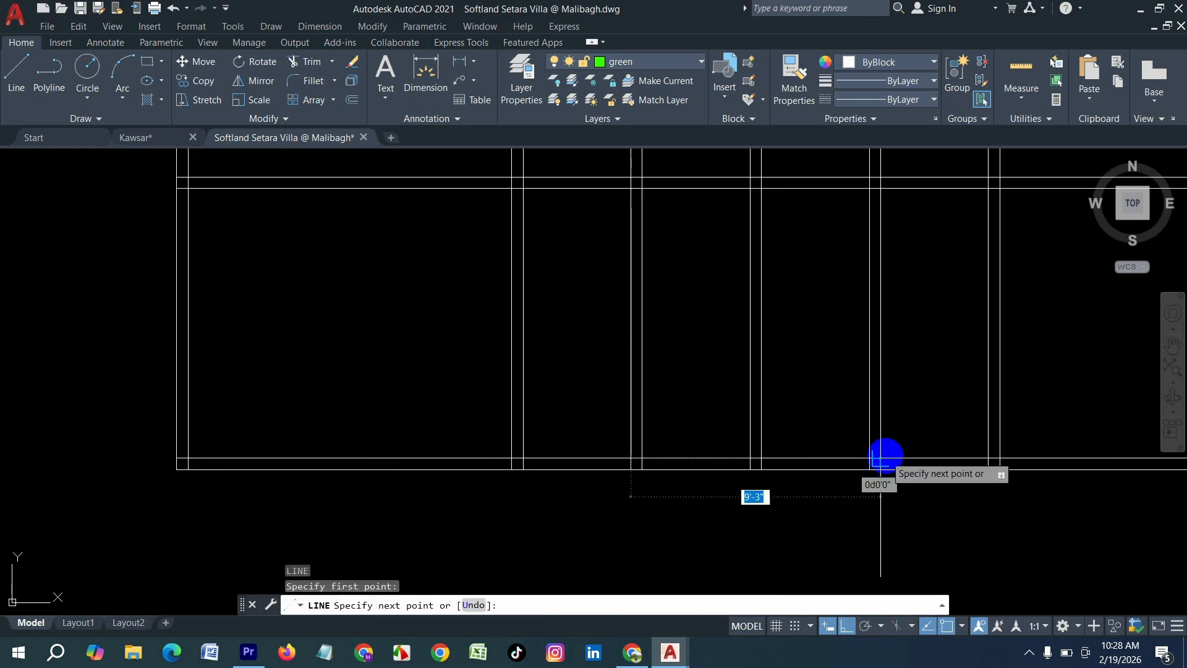
pyautogui.click(880, 459)
pyautogui.press('Return')
# Offset the short line on the lower outer wall's inner face 16' upward.
pyautogui.write('o')
pyautogui.press('Return')
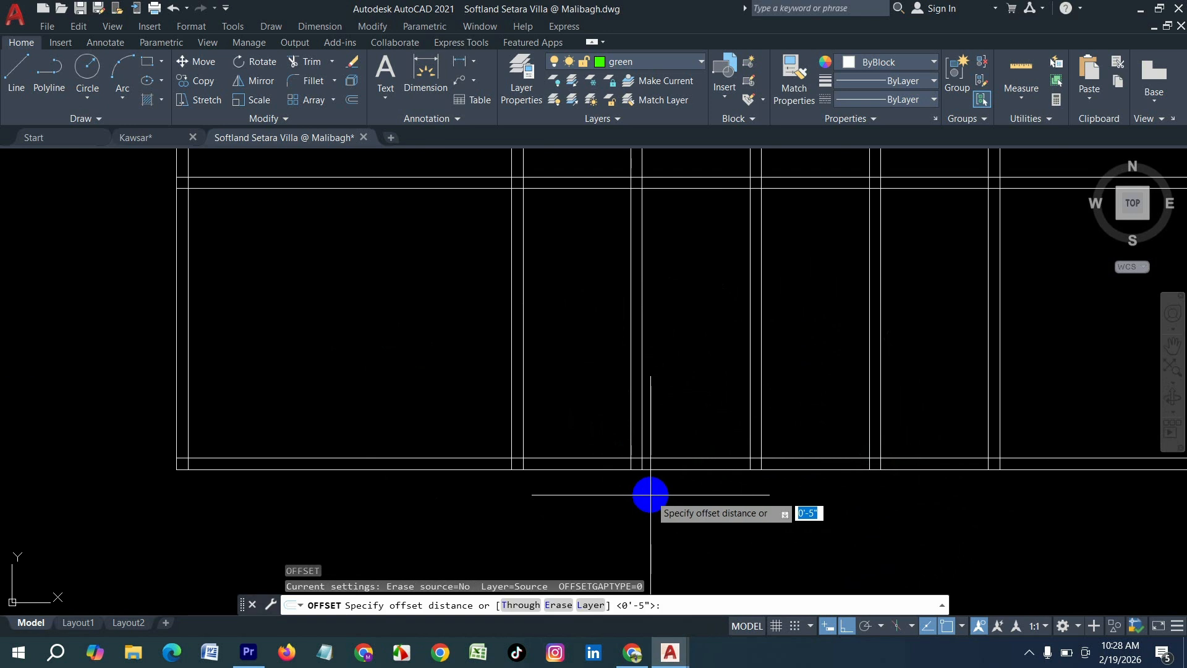
pyautogui.write('1')
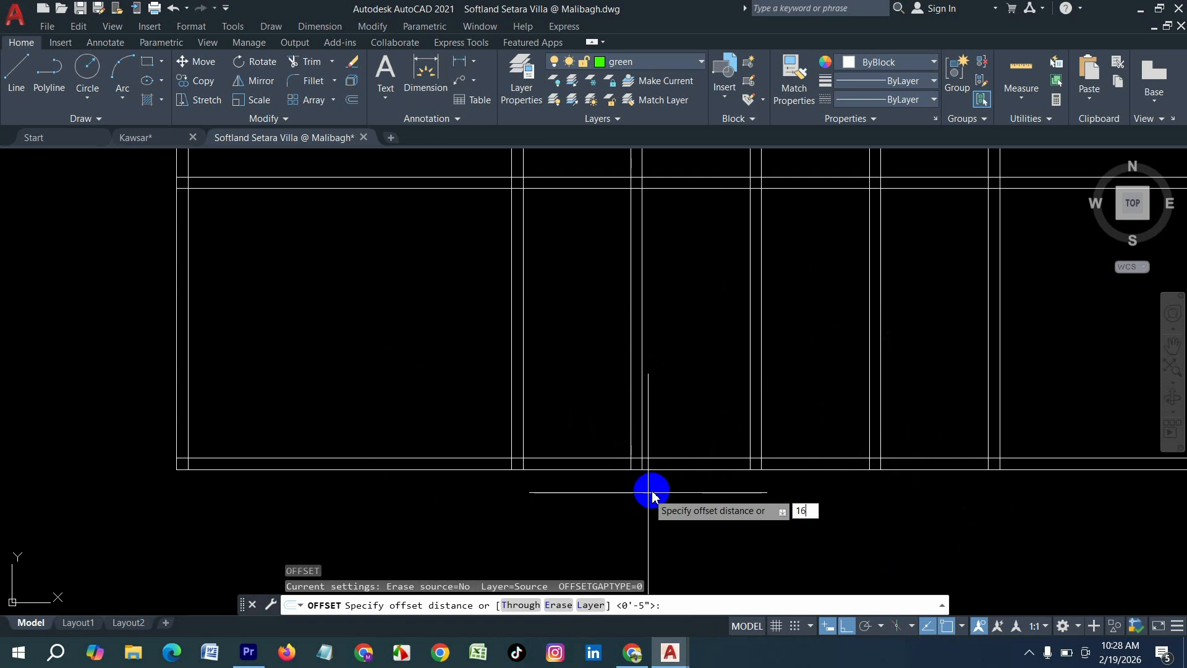
pyautogui.write('6')
pyautogui.press('Return')
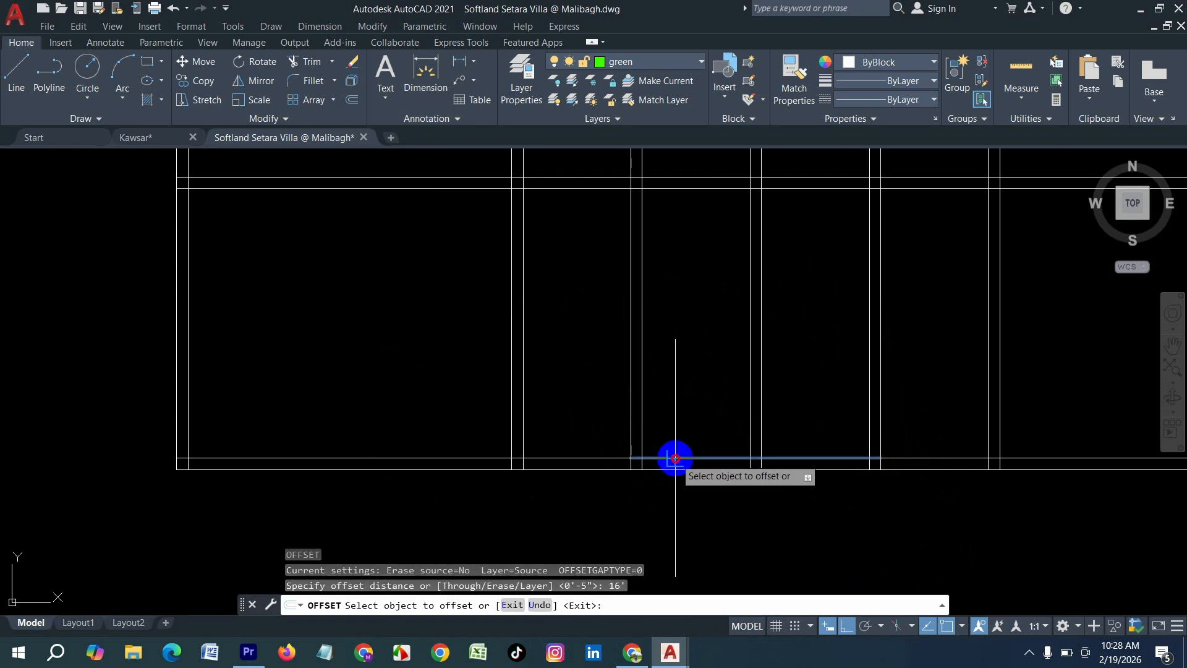
pyautogui.click(678, 458)
pyautogui.scroll(-1, 670, 441)
pyautogui.scroll(-2, 721, 315)
pyautogui.scroll(2, 684, 320)
pyautogui.click(683, 320)
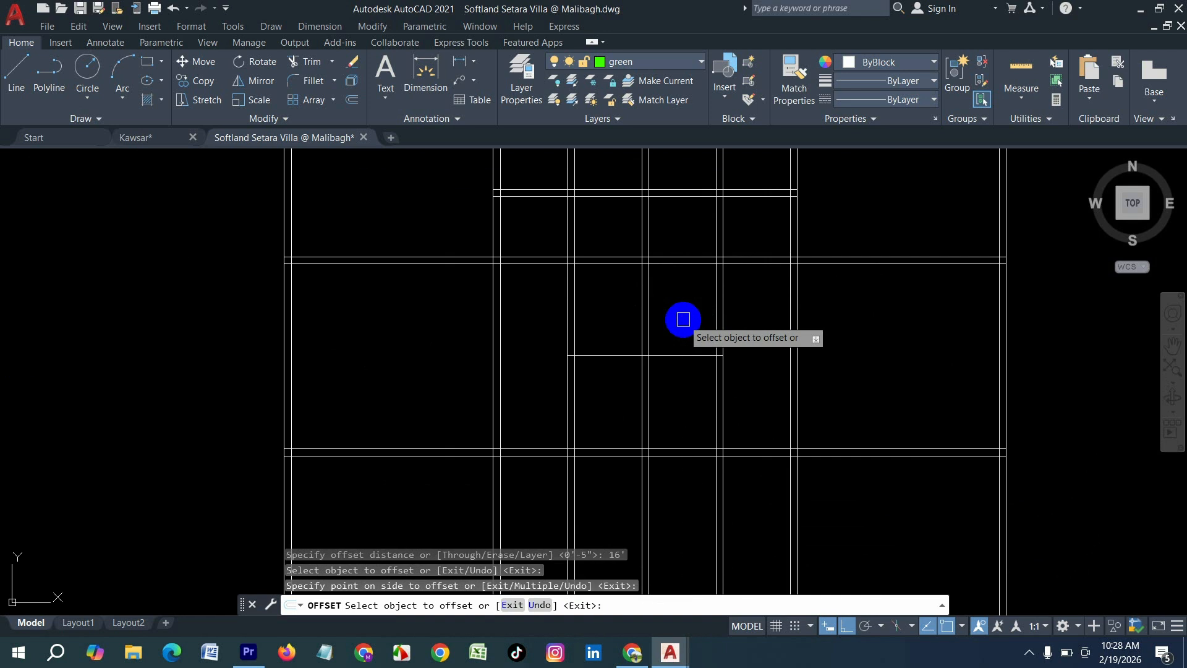
pyautogui.press('Return')
# Offset the short line 16' above the lower wall by 5" upward to form the central room's upper wall.
pyautogui.press('Return')
pyautogui.write('5')
pyautogui.press('Return')
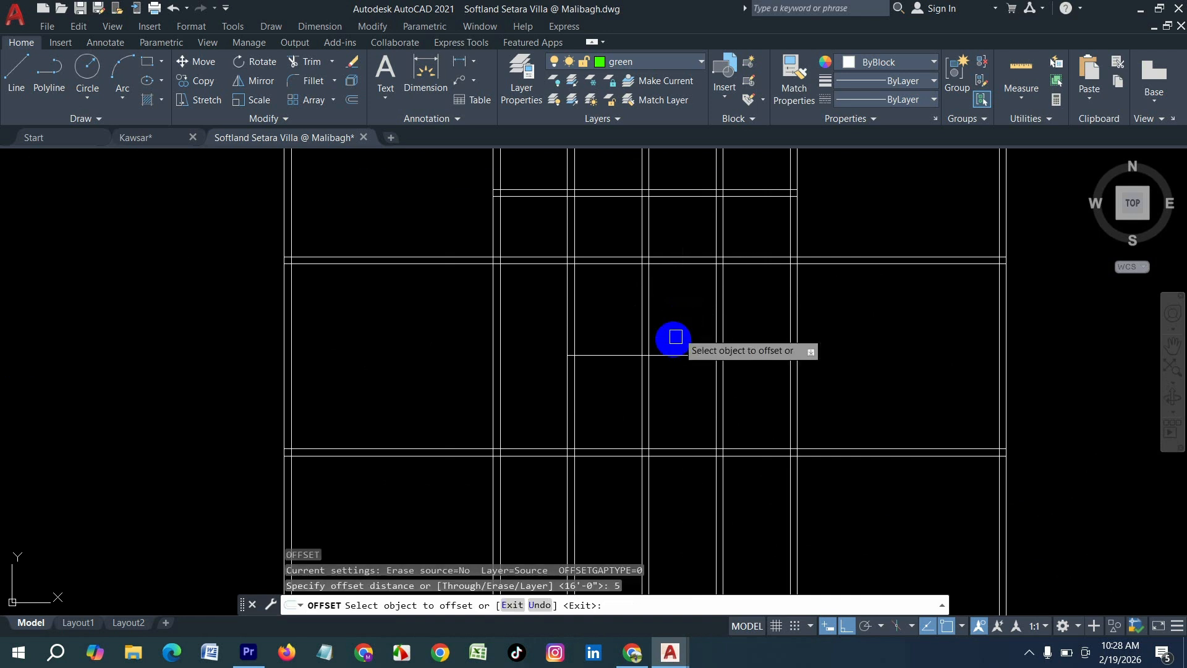
pyautogui.click(673, 352)
pyautogui.click(675, 303)
pyautogui.press('Escape')
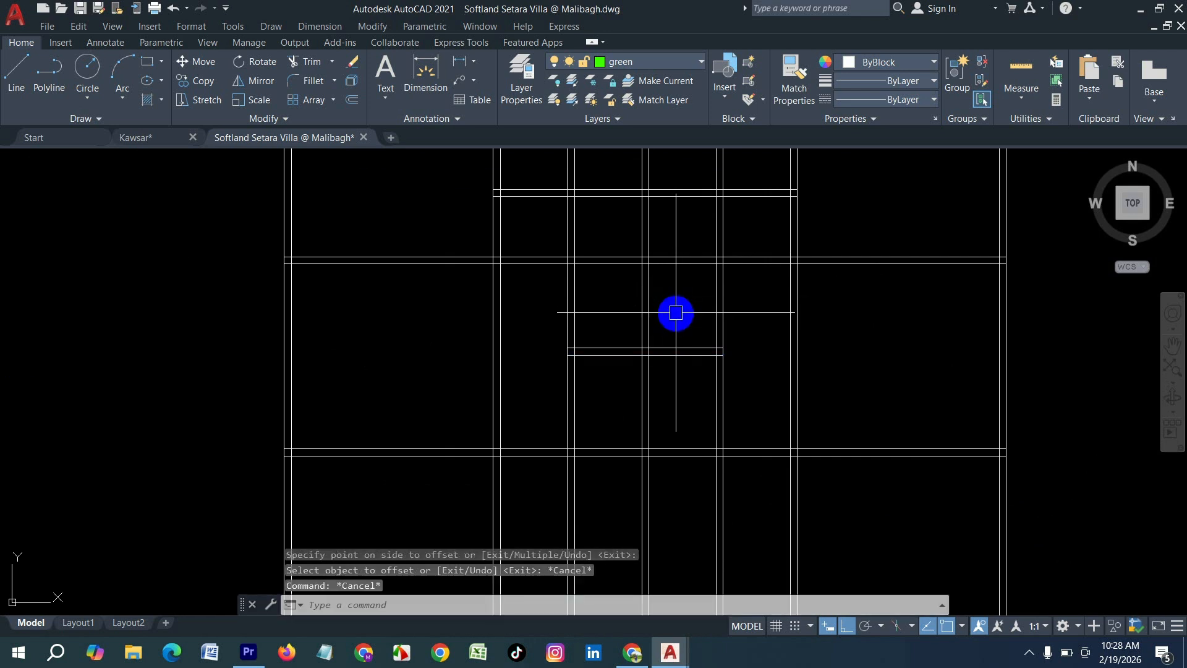
# Trim the vertical partition lines crossing the two open middle areas on either side of the central wall.
pyautogui.write('tr')
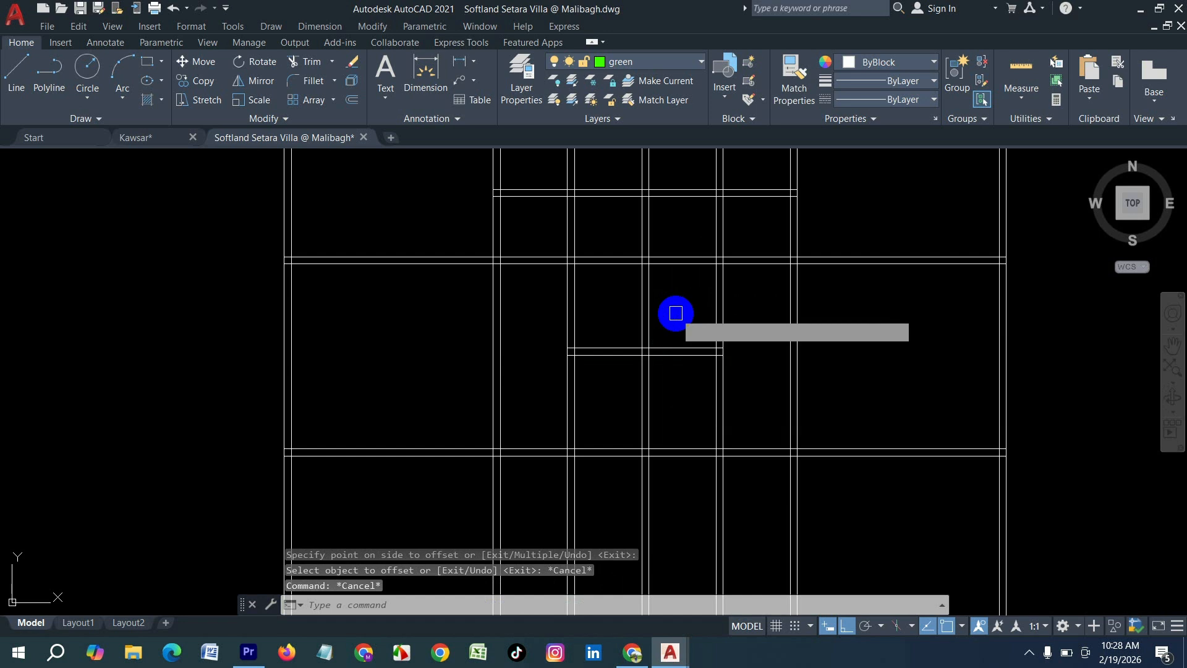
pyautogui.press('Return')
pyautogui.scroll(-3, 734, 350)
pyautogui.scroll(3, 755, 382)
pyautogui.moveTo(755, 382)
pyautogui.mouseDown()
pyautogui.moveTo(687, 318)
pyautogui.moveTo(632, 213)
pyautogui.moveTo(661, 272)
pyautogui.mouseUp()
pyautogui.moveTo(493, 264)
pyautogui.mouseDown()
pyautogui.moveTo(478, 215)
pyautogui.moveTo(485, 249)
pyautogui.mouseUp()
pyautogui.moveTo(419, 276); pyautogui.dragTo(344, 284)
pyautogui.scroll(-2, 438, 233)
pyautogui.scroll(2, 502, 393)
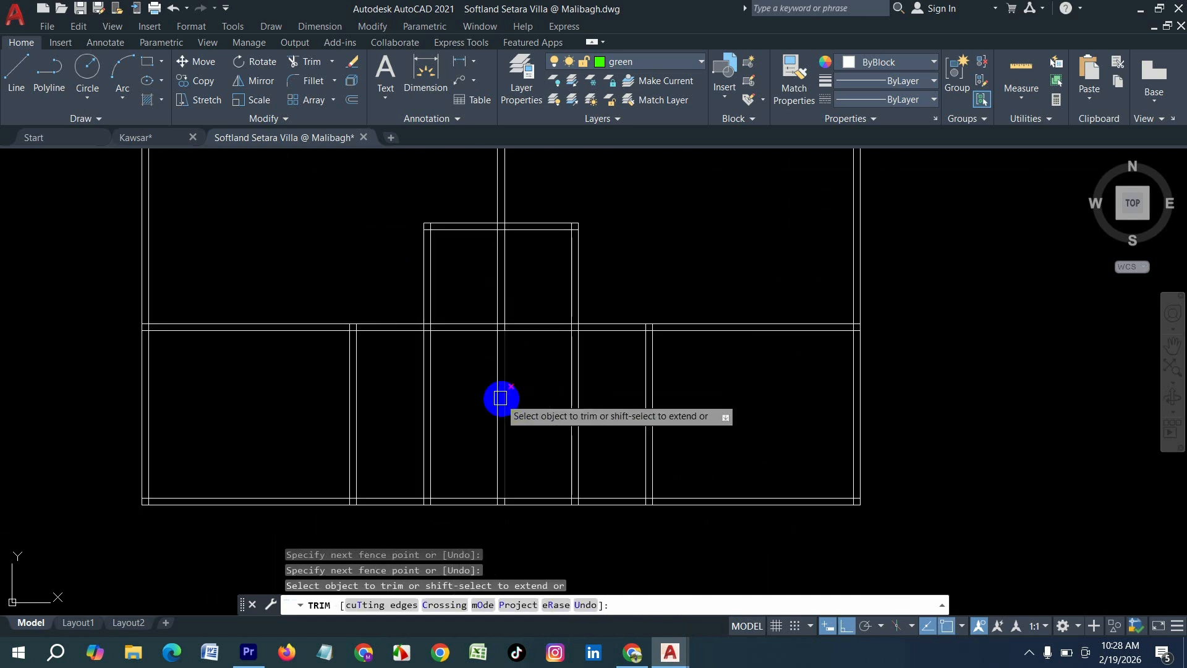
# Trim the central vertical wall and the horizontal wall lines crossing the lower central room and the upper middle area.
pyautogui.moveTo(538, 389); pyautogui.dragTo(523, 352)
pyautogui.moveTo(491, 393)
pyautogui.mouseDown()
pyautogui.moveTo(522, 402)
pyautogui.moveTo(480, 336)
pyautogui.moveTo(493, 425)
pyautogui.mouseUp()
pyautogui.click(501, 425)
pyautogui.scroll(-6, 513, 451)
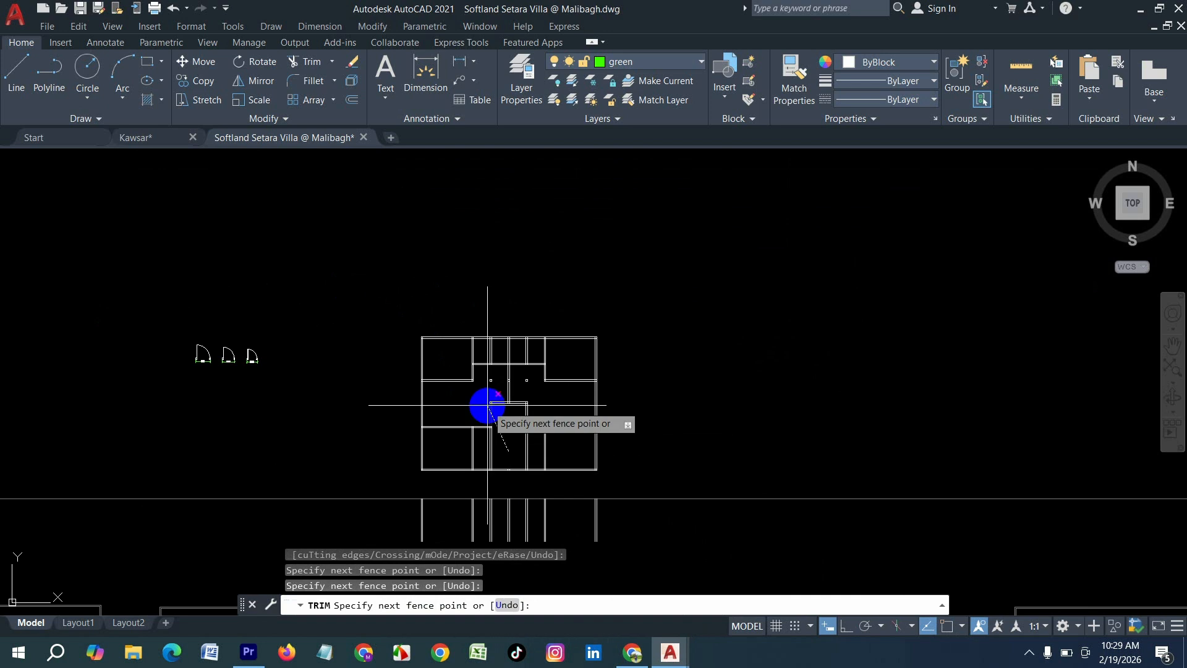
pyautogui.scroll(4, 489, 399)
pyautogui.press('Escape')
pyautogui.scroll(-3, 511, 389)
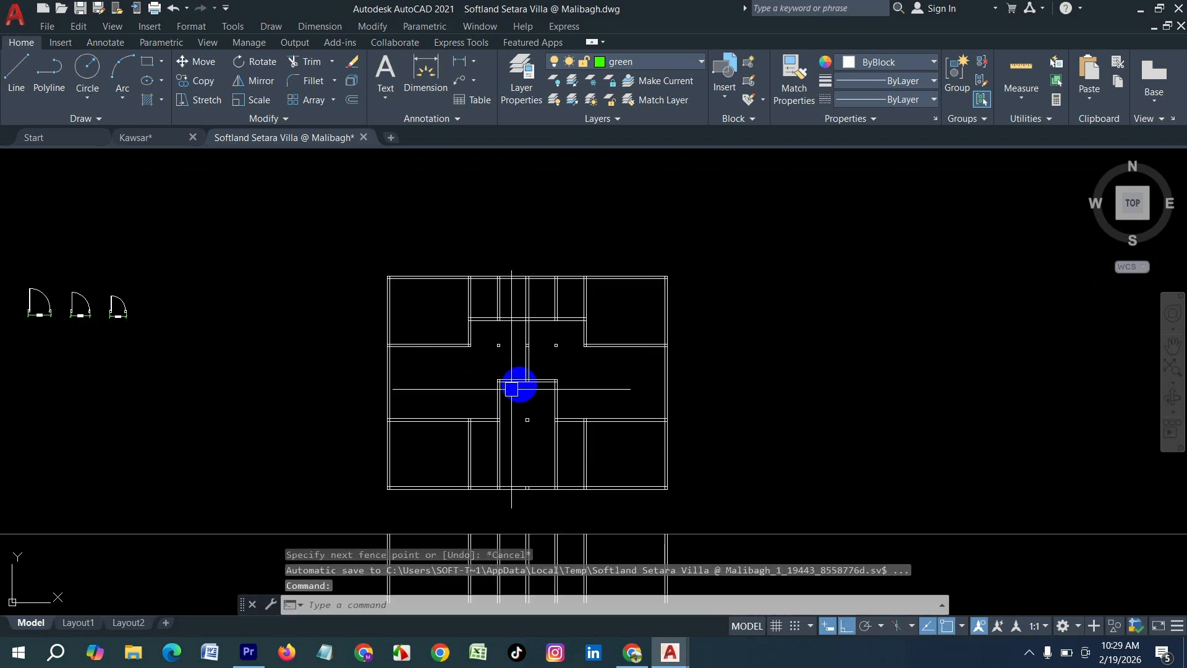
# Erase the two small leftover wall squares on either side of the central wall below the short horizontal partition.
pyautogui.scroll(2, 610, 326)
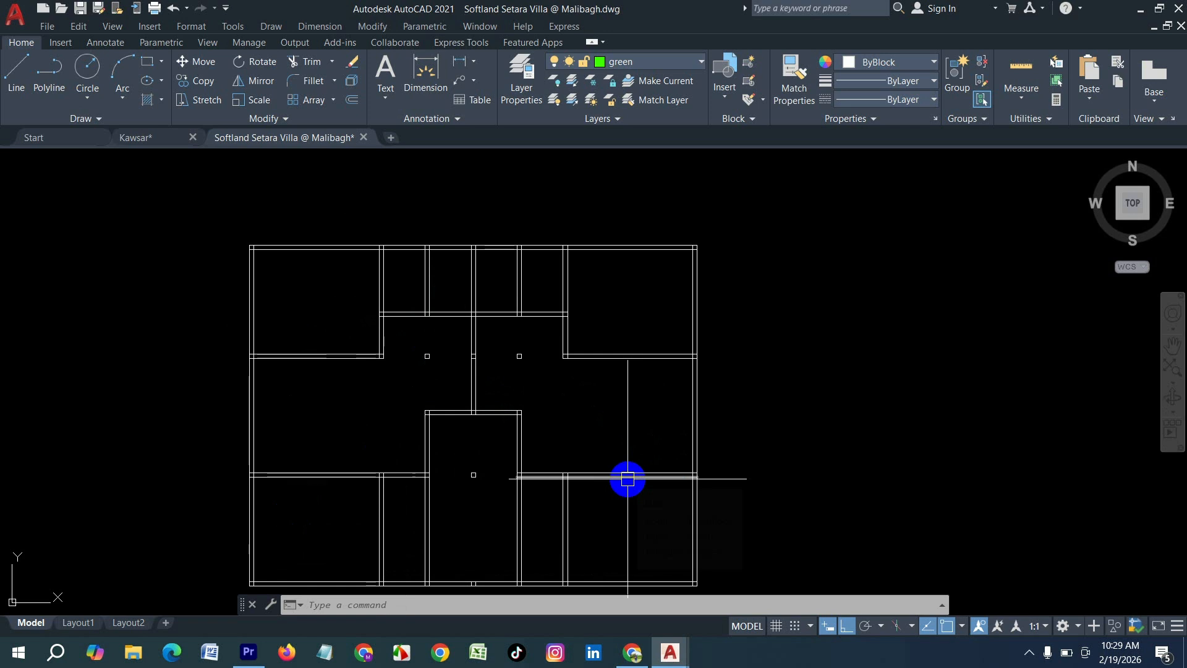
pyautogui.scroll(1, 506, 371)
pyautogui.scroll(-1, 610, 353)
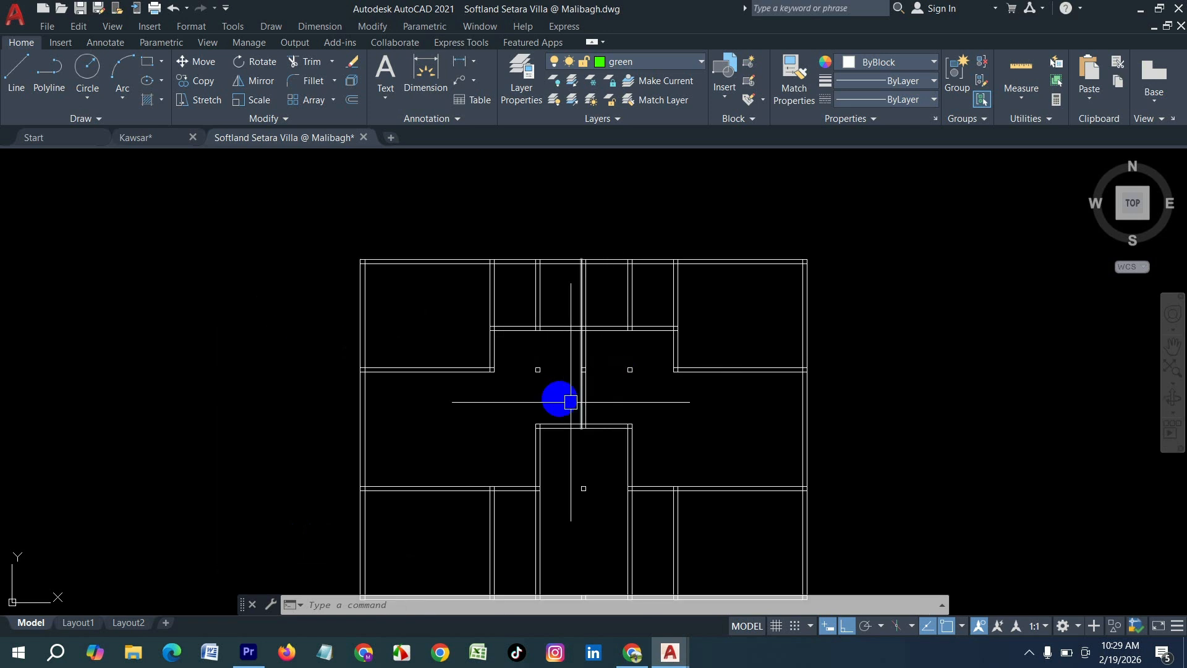
pyautogui.scroll(2, 570, 402)
pyautogui.click(556, 383)
pyautogui.click(492, 332)
pyautogui.press('Delete')
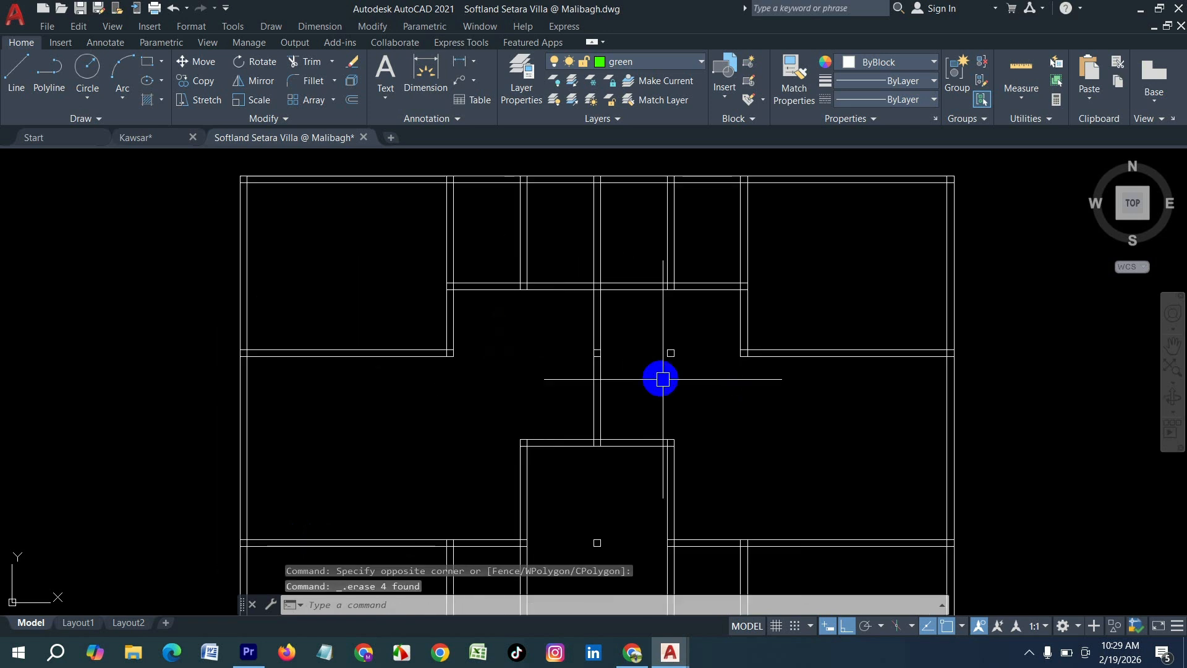
pyautogui.click(684, 377)
pyautogui.click(646, 324)
pyautogui.press('Delete')
# Erase the small leftover wall square inside the lower central room.
pyautogui.scroll(-2, 606, 352)
pyautogui.scroll(2, 620, 480)
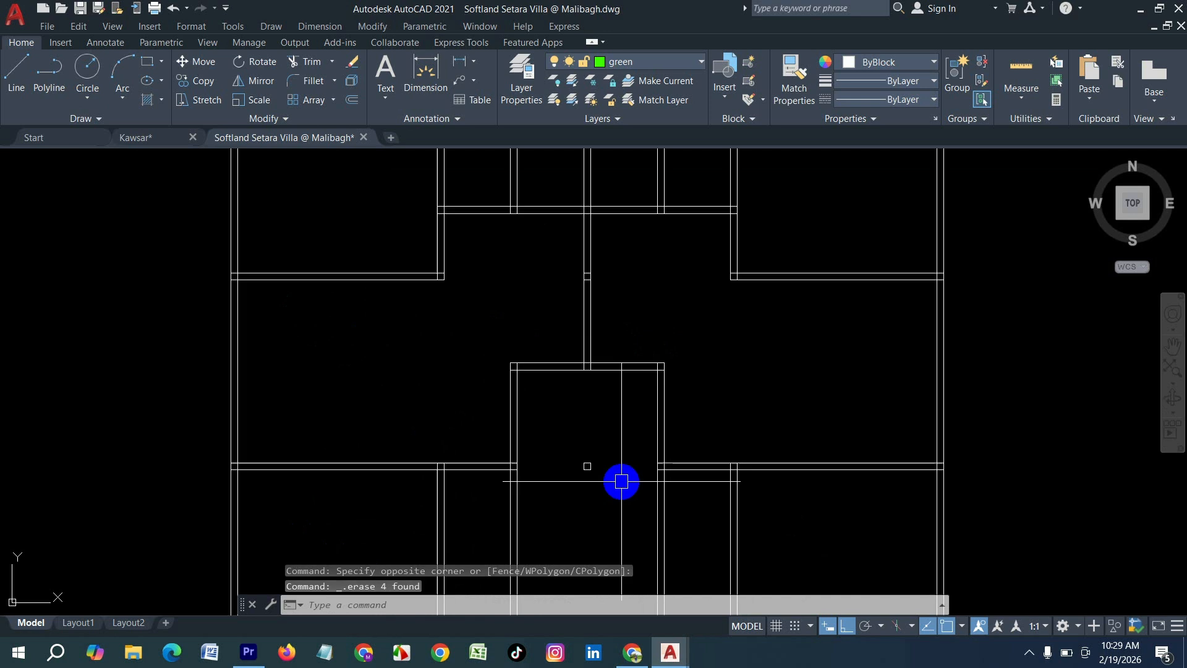
pyautogui.click(624, 498)
pyautogui.click(569, 432)
pyautogui.press('Delete')
pyautogui.scroll(-2, 615, 370)
pyautogui.scroll(2, 595, 430)
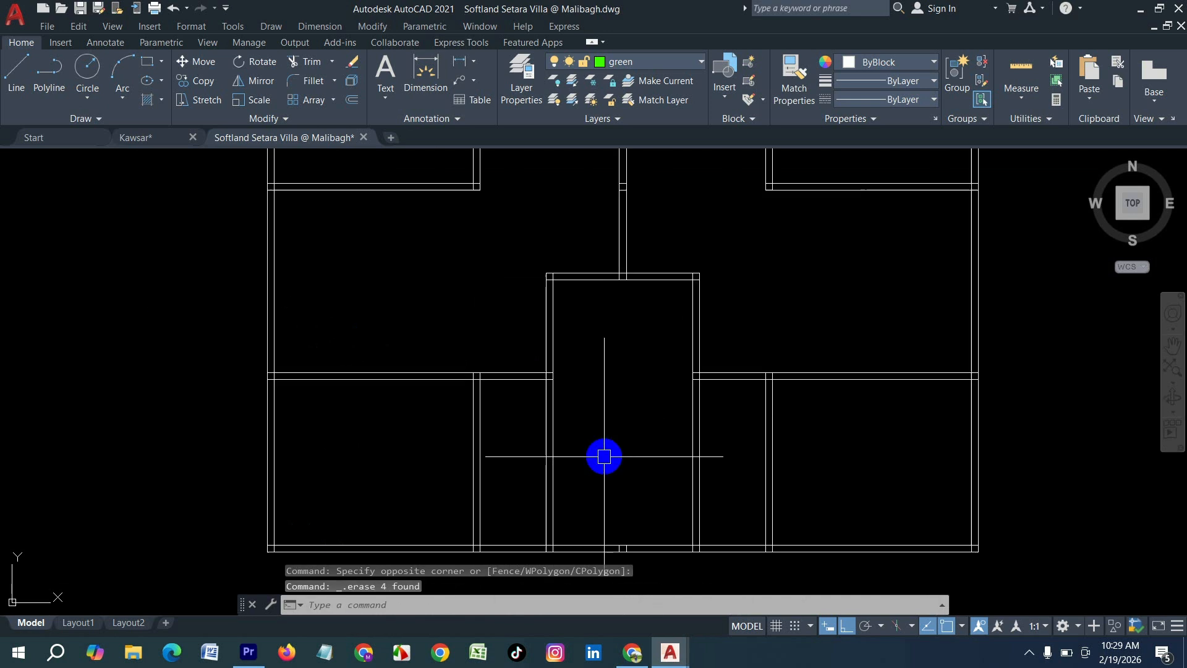
# Move the vertical partition between the two lower-left rooms 1' toward the left outer wall.
pyautogui.click(509, 460)
pyautogui.click(411, 475)
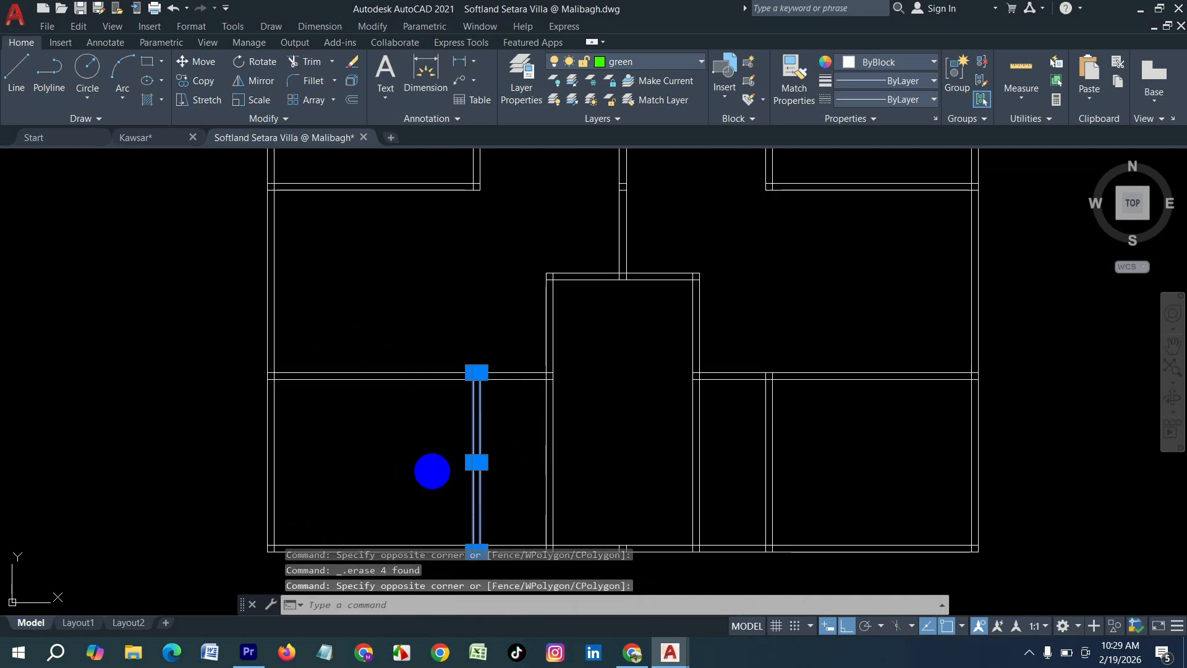
pyautogui.write('m')
pyautogui.press('Return')
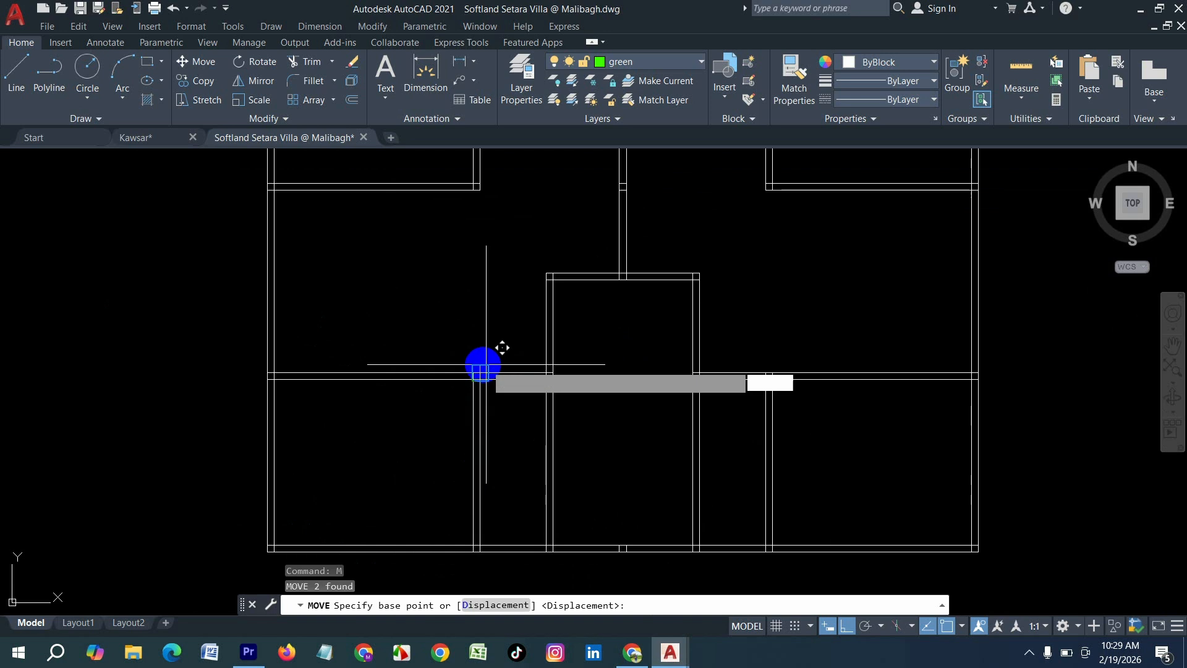
pyautogui.click(480, 371)
pyautogui.write('1')
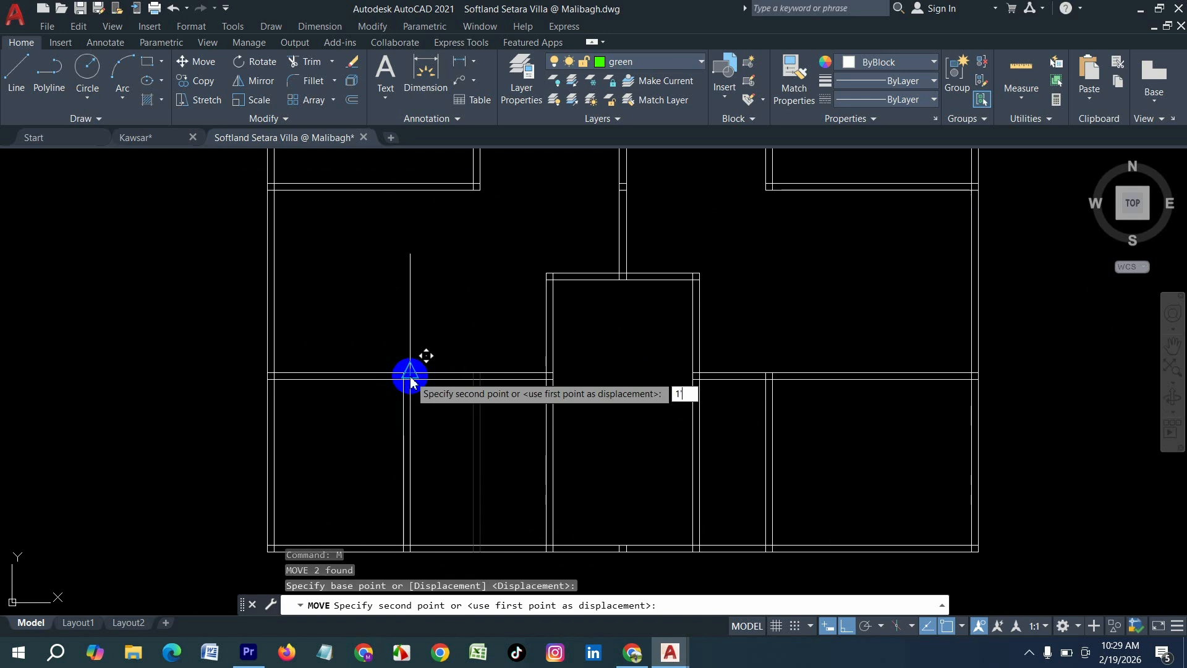
pyautogui.write("'")
pyautogui.press('Return')
# Move the vertical partition between the two lower-right rooms 1' toward the right outer wall.
pyautogui.click(804, 429)
pyautogui.click(740, 422)
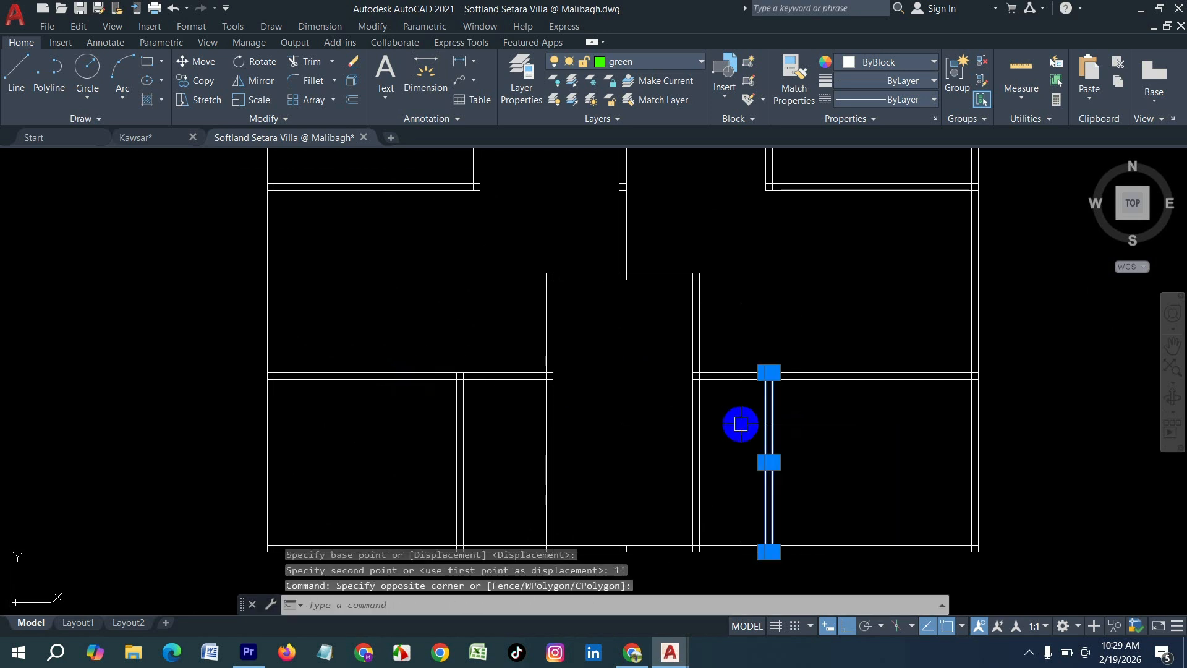
pyautogui.write('m')
pyautogui.press('Return')
pyautogui.click(769, 372)
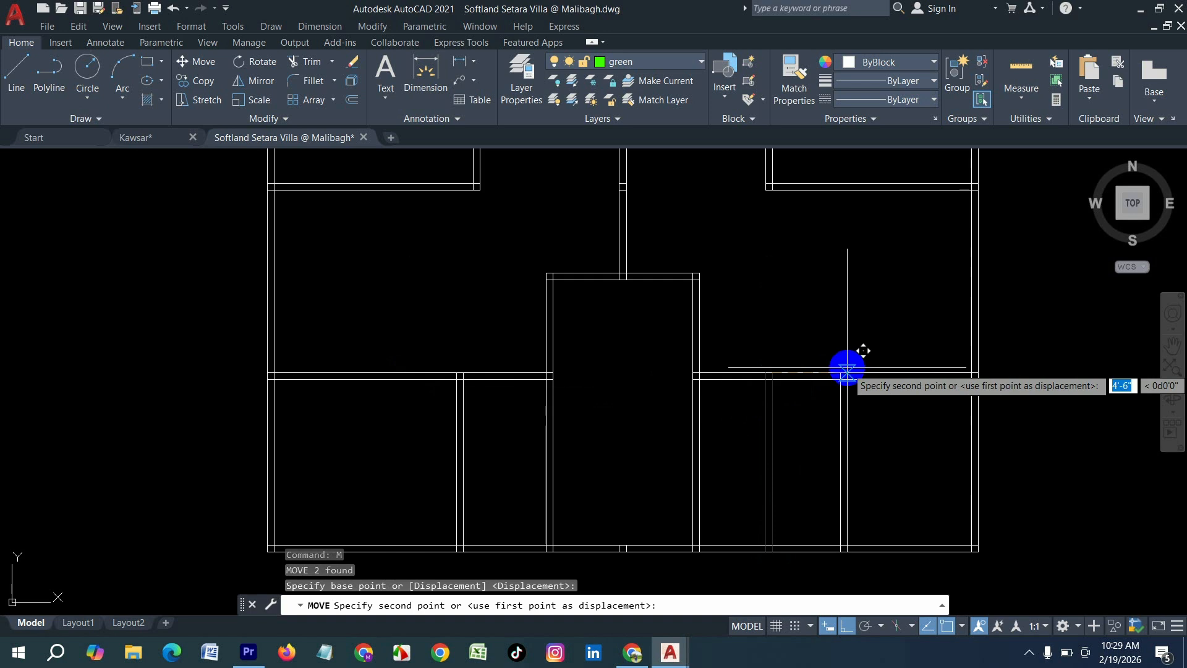
pyautogui.write("1'")
pyautogui.press('Return')
pyautogui.scroll(-4, 779, 438)
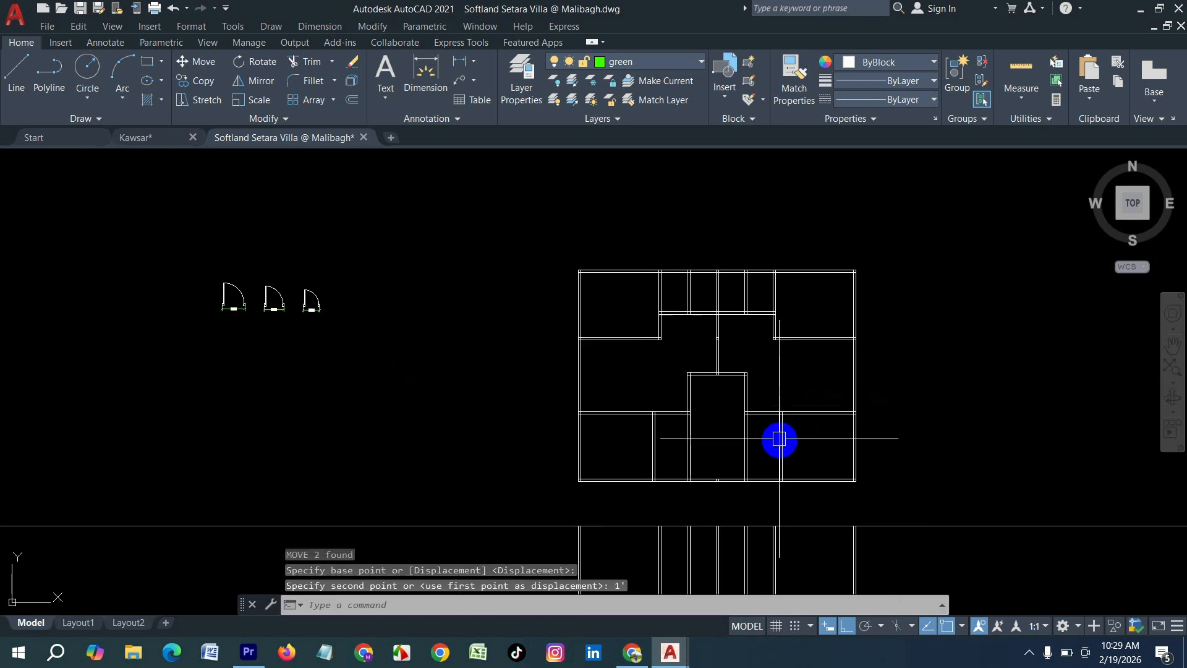
pyautogui.scroll(2, 707, 306)
pyautogui.press('Escape')
pyautogui.press('Escape')
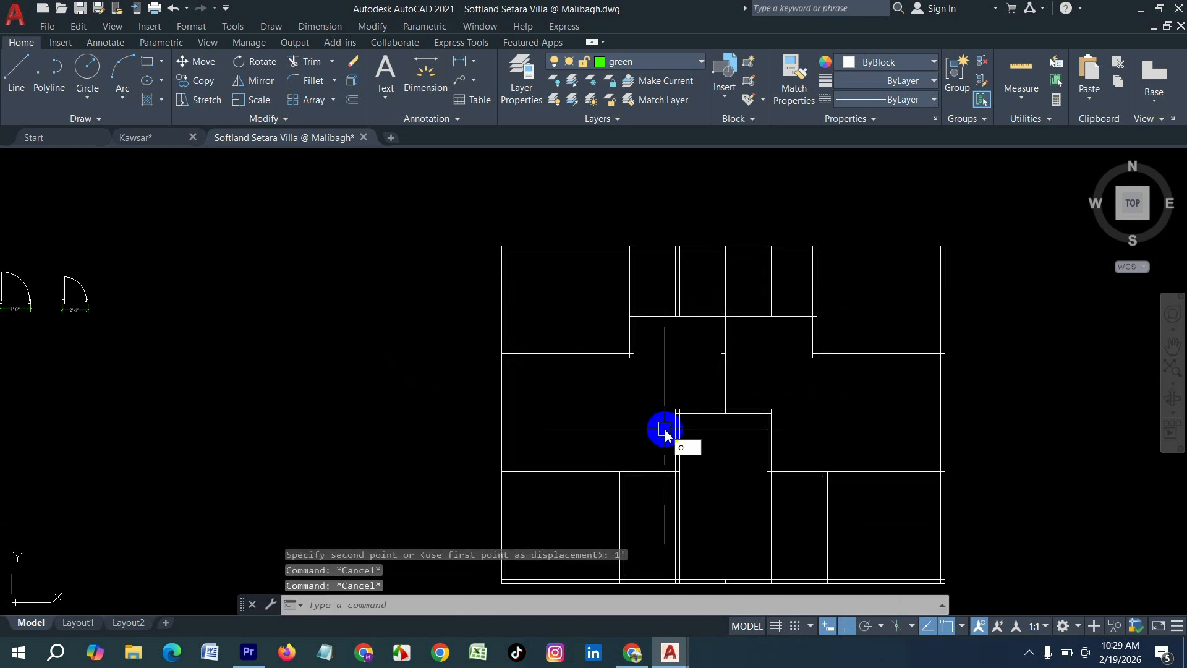
# Offset the inner side-wall lines of the upper-left and upper-right corner rooms 3' into those rooms to mark door openings.
pyautogui.press('Return')
pyautogui.write("3'")
pyautogui.press('Return')
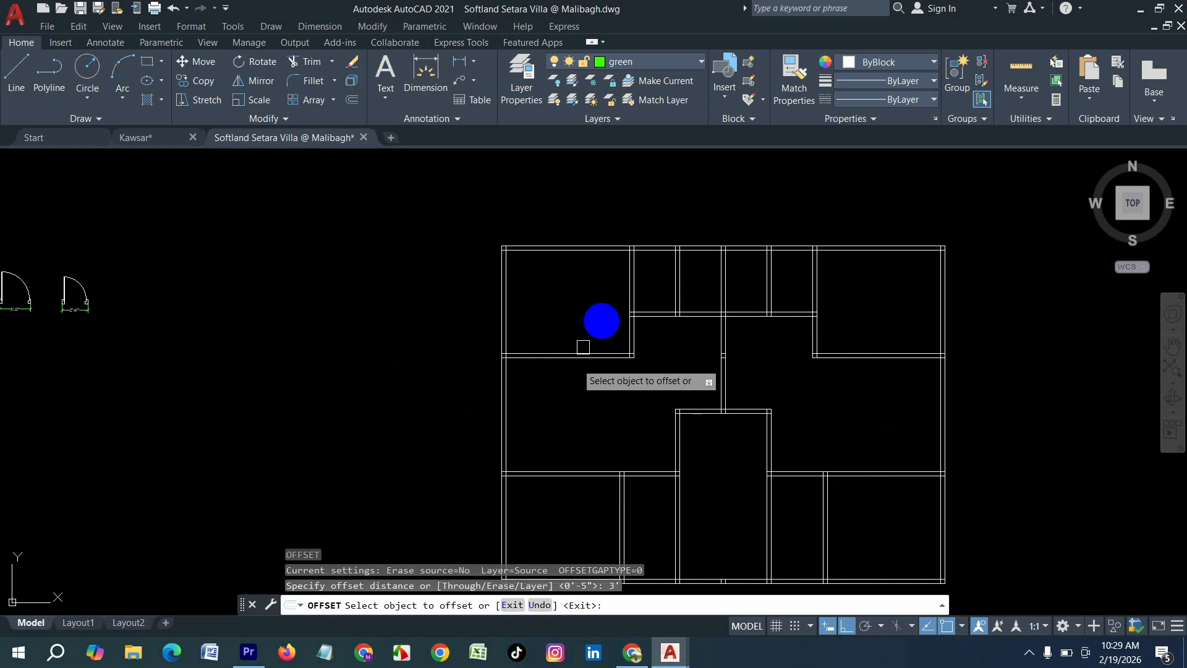
pyautogui.scroll(4, 605, 318)
pyautogui.click(647, 365)
pyautogui.click(591, 365)
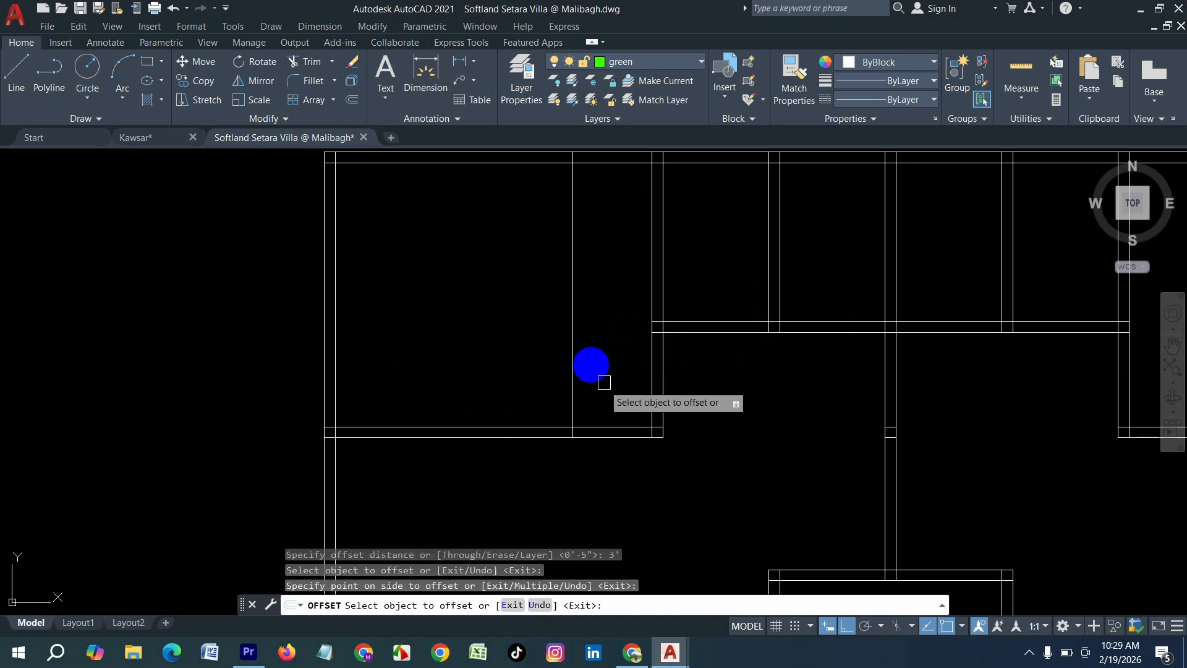
pyautogui.scroll(-3, 750, 344)
pyautogui.scroll(3, 808, 371)
pyautogui.click(853, 389)
pyautogui.click(921, 462)
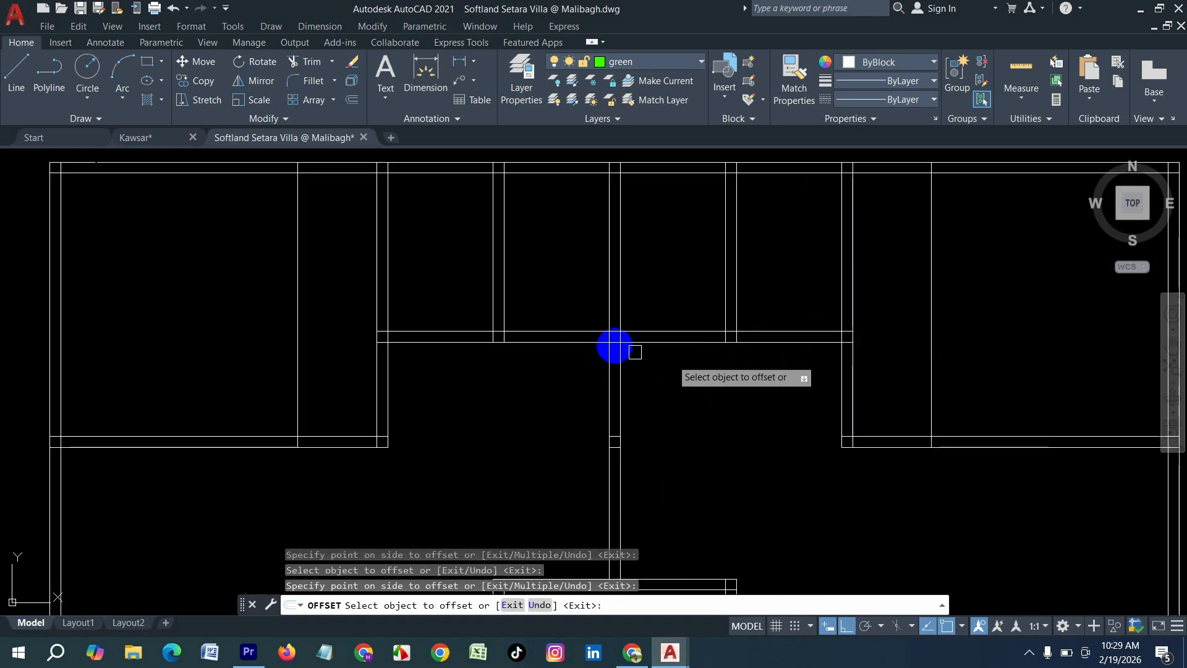
# Offset the outward-facing partition lines of the two lower corner rooms 3' toward the outer walls to mark door openings.
pyautogui.scroll(-4, 608, 342)
pyautogui.scroll(2, 719, 541)
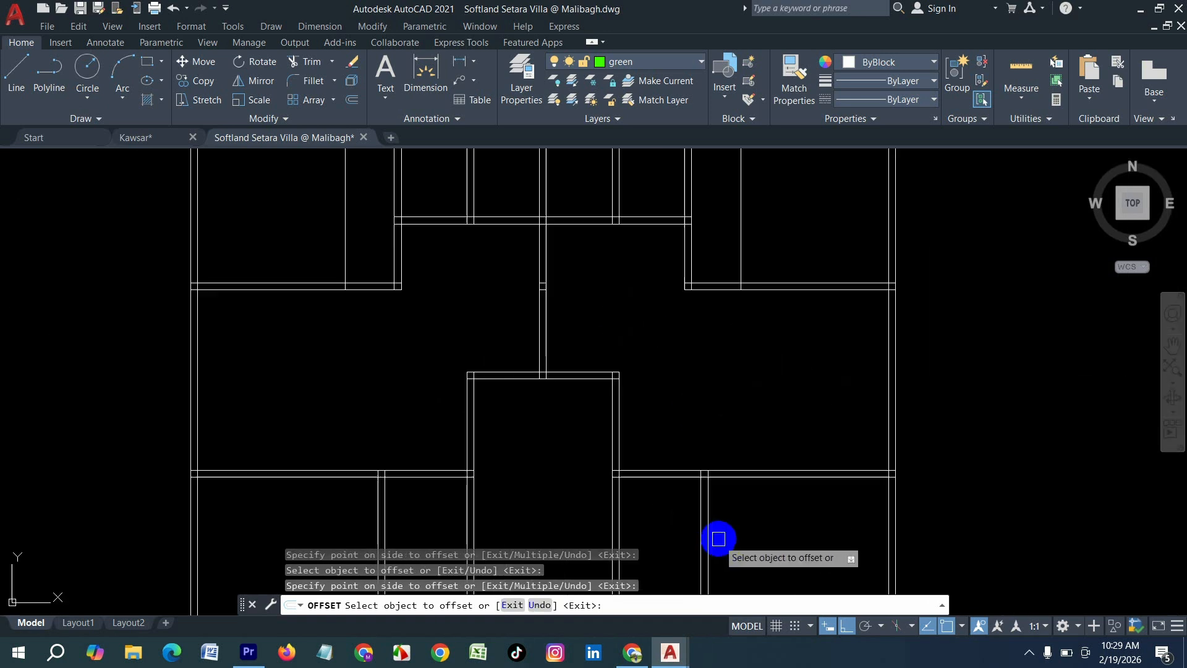
pyautogui.click(709, 494)
pyautogui.click(800, 491)
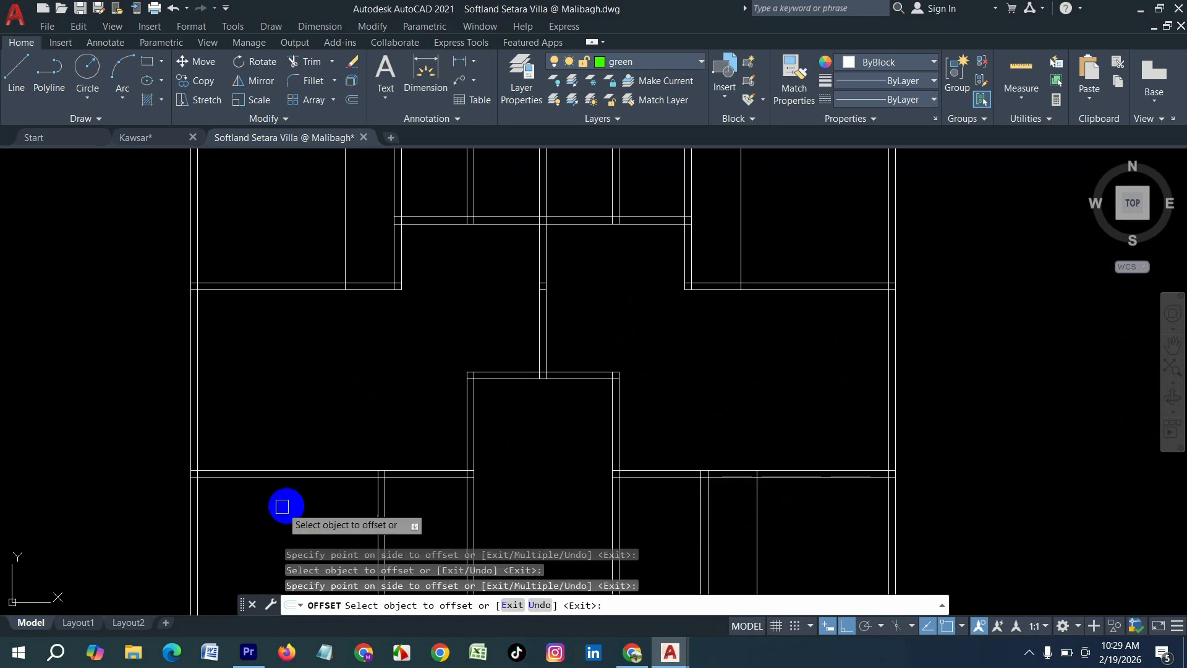
pyautogui.click(374, 490)
pyautogui.click(199, 491)
pyautogui.scroll(-2, 427, 383)
pyautogui.scroll(2, 470, 346)
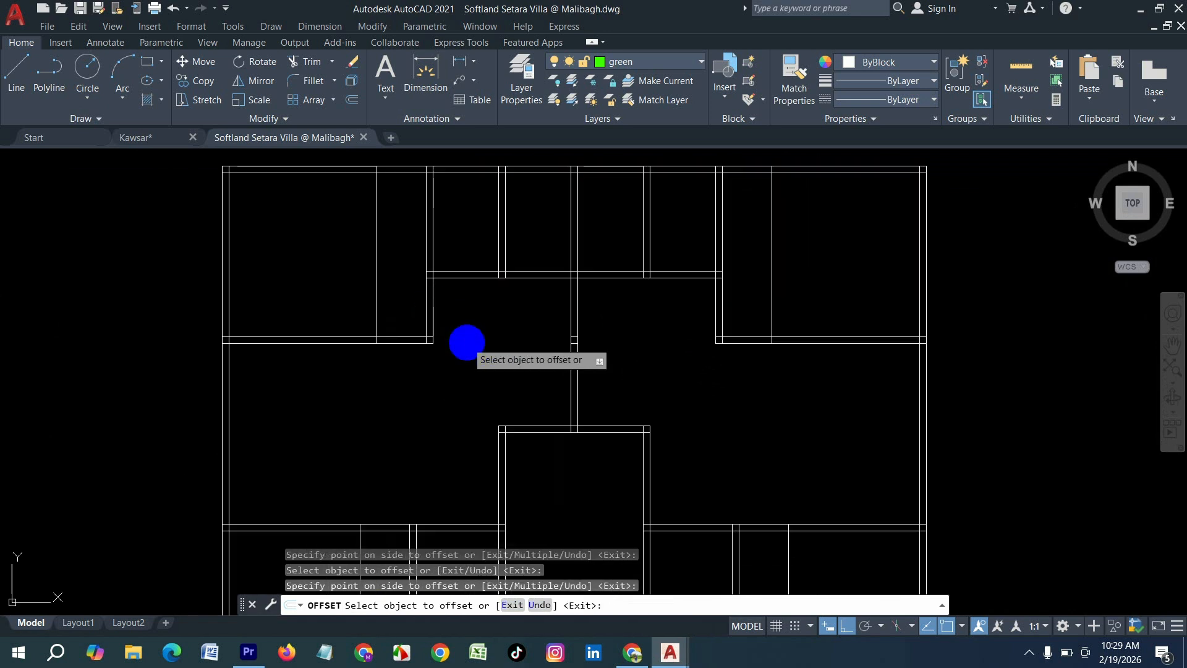
pyautogui.press('Escape')
# Offset the horizontal wall line under the small upper rooms 30" upward, and the two middle rooms' outer side-wall lines 30" toward the central wall.
pyautogui.write('o')
pyautogui.press('Return')
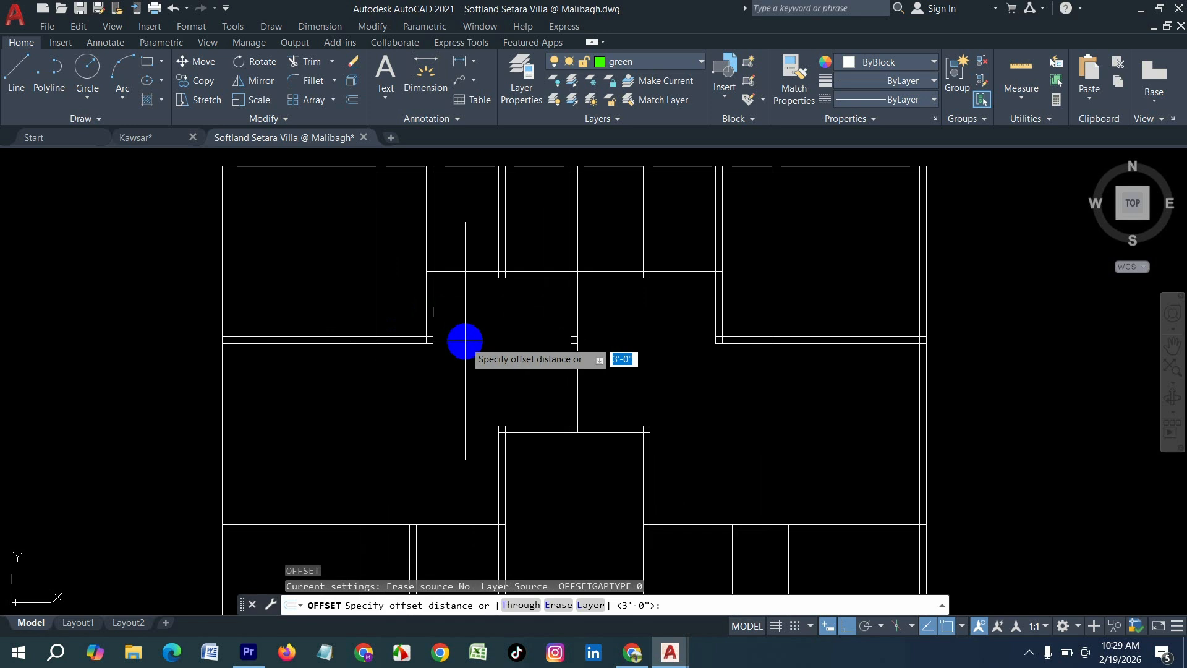
pyautogui.write('30')
pyautogui.press('Return')
pyautogui.scroll(2, 449, 269)
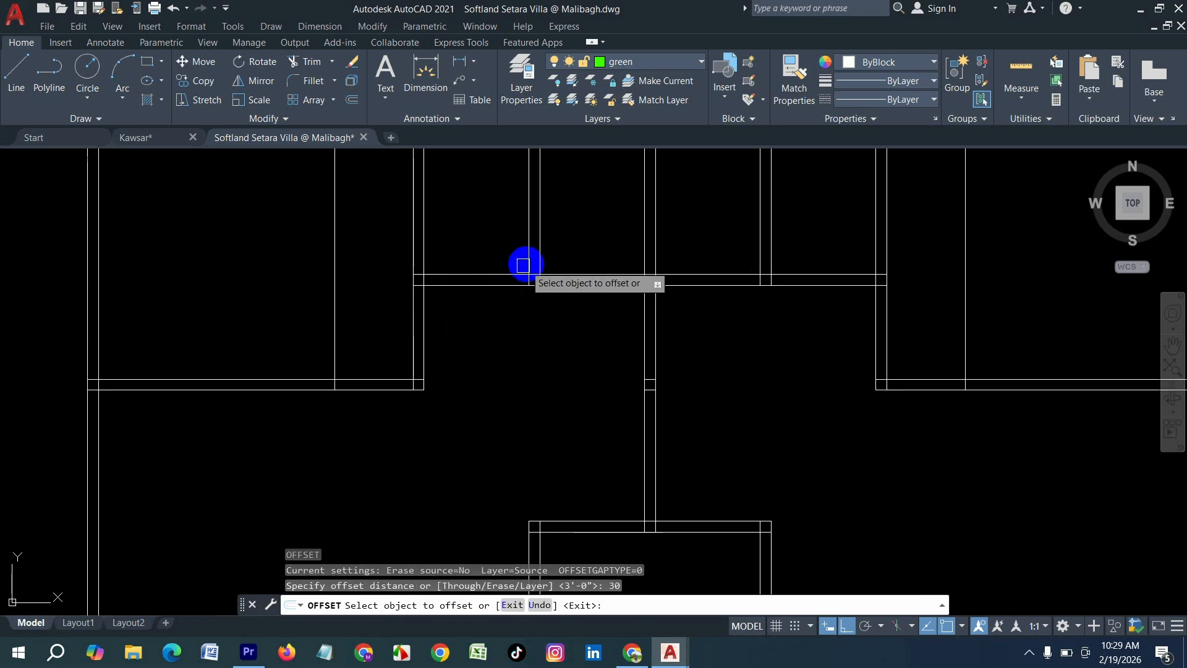
pyautogui.click(454, 274)
pyautogui.click(457, 229)
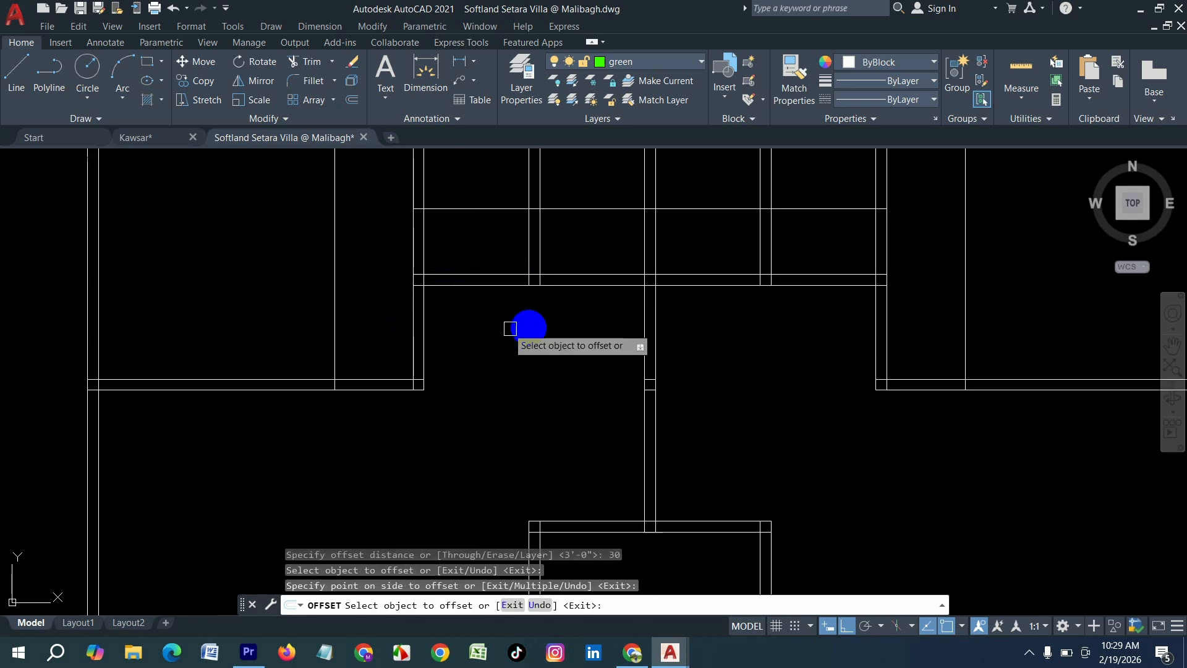
pyautogui.click(644, 275)
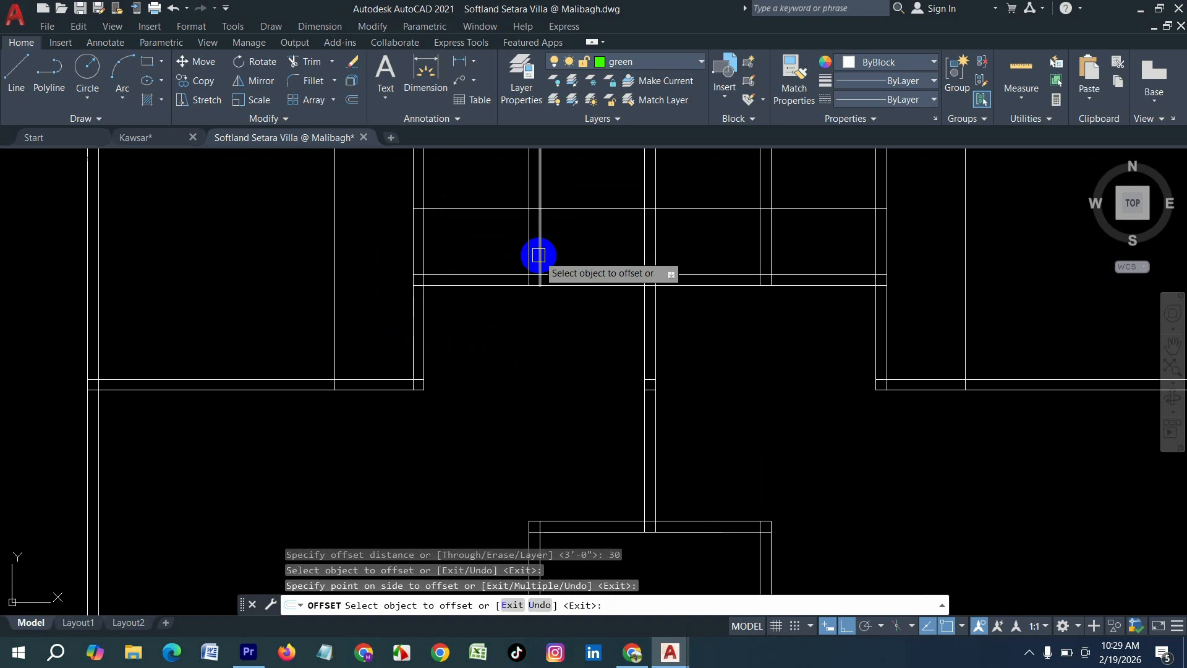
pyautogui.click(540, 254)
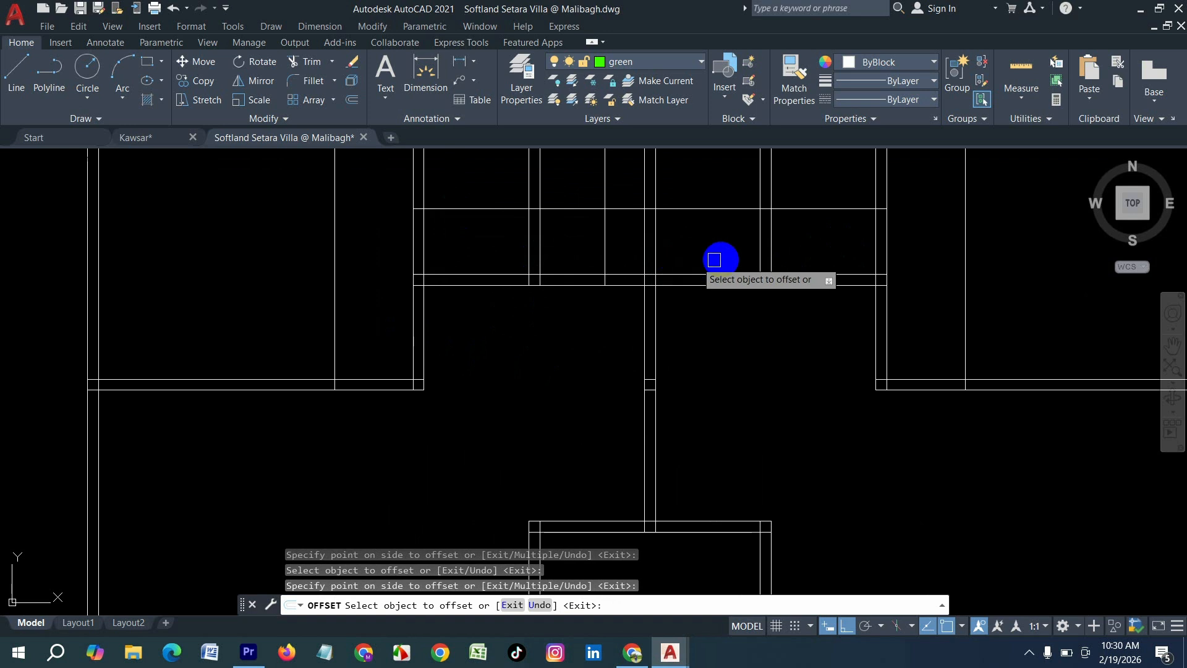
pyautogui.scroll(-5, 715, 267)
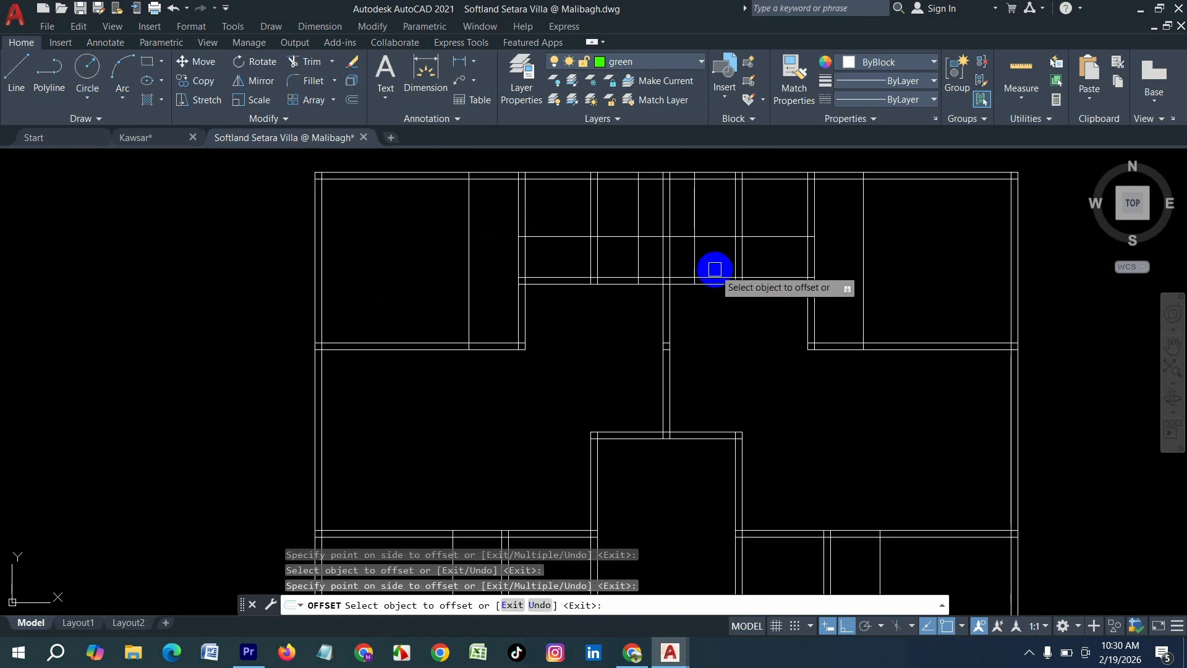
# Offset the left side-wall line of each narrow lower room 30" to the right to mark door openings.
pyautogui.scroll(2, 583, 472)
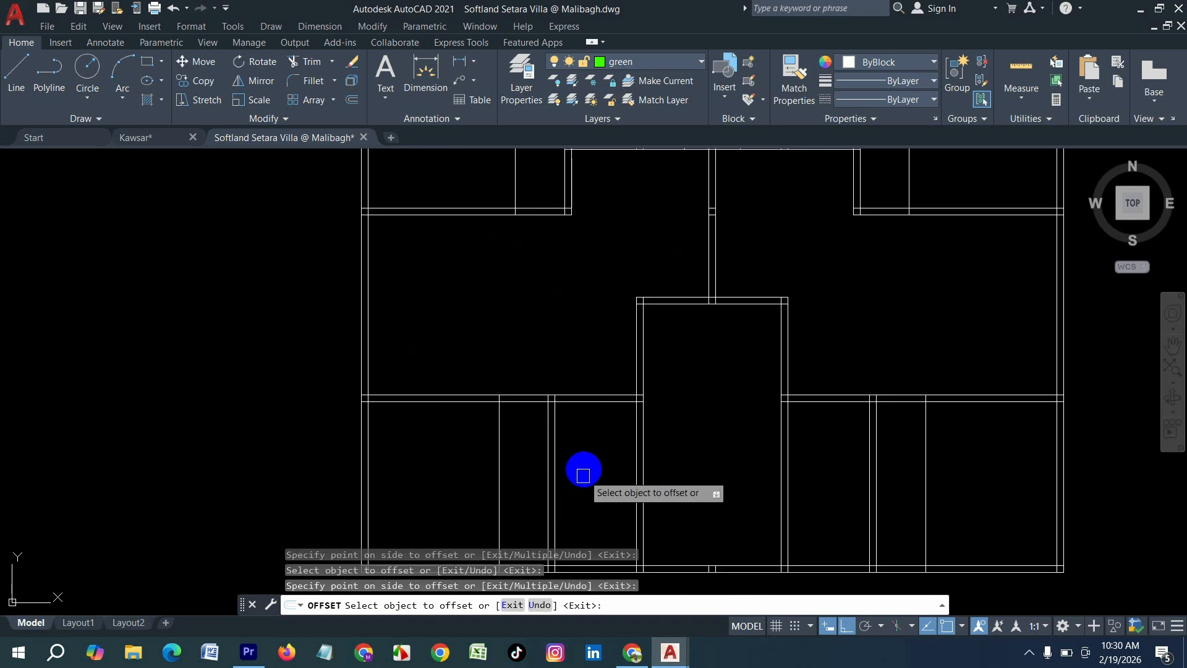
pyautogui.click(557, 410)
pyautogui.click(688, 416)
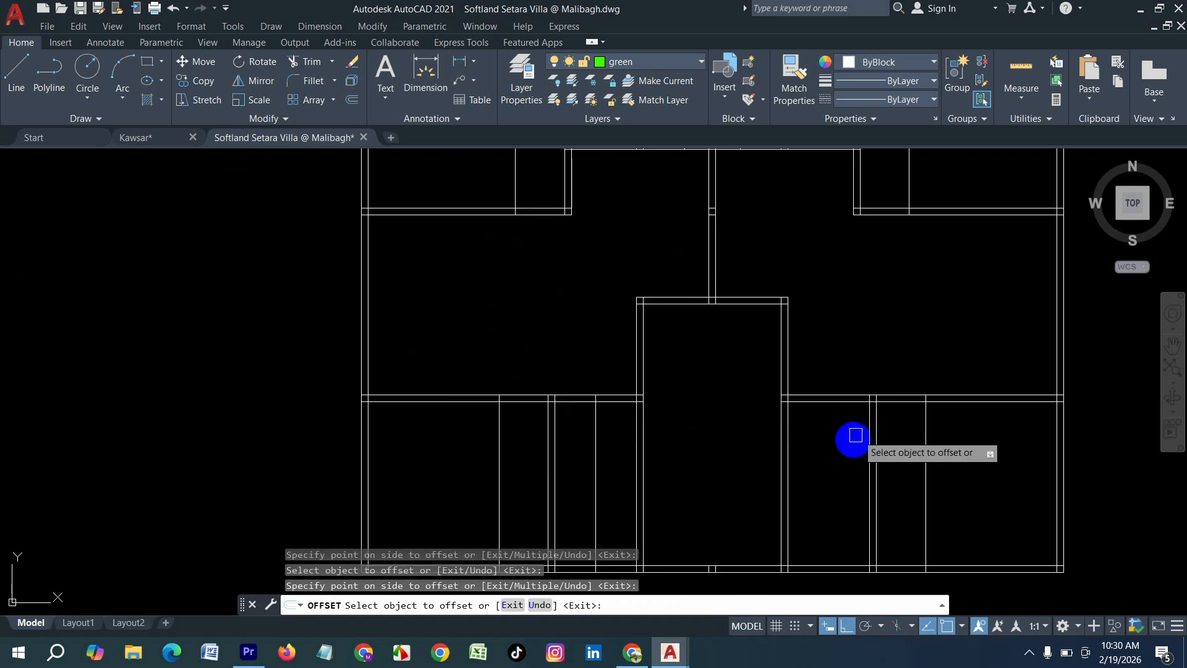
pyautogui.click(793, 423)
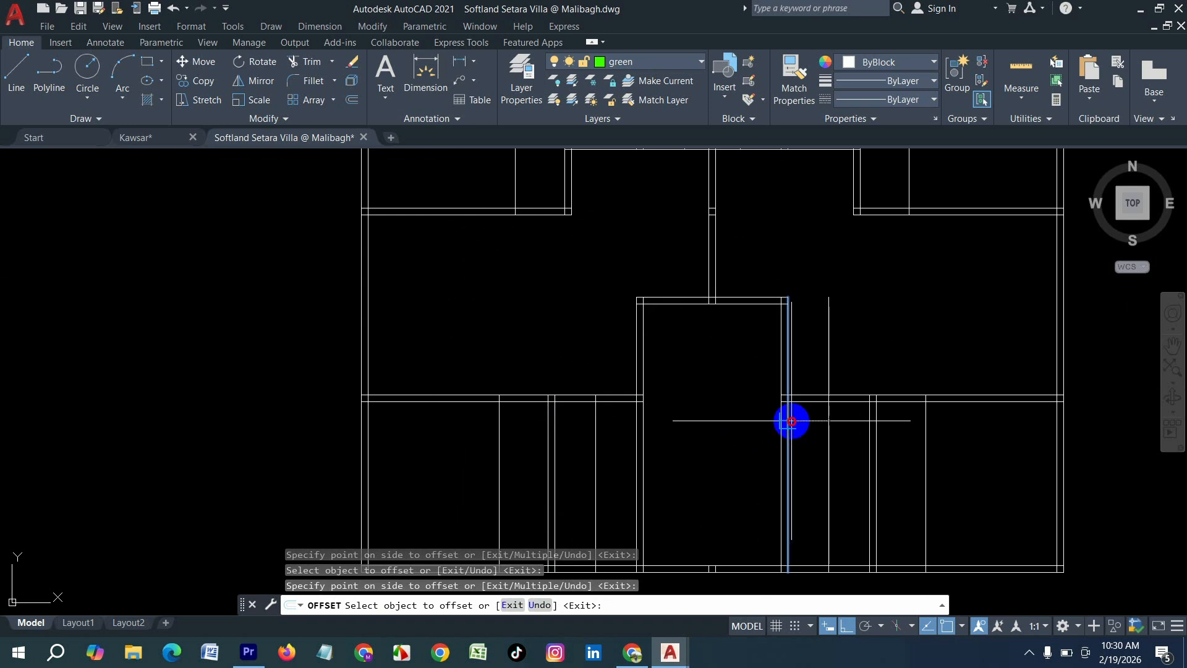
pyautogui.click(846, 412)
pyautogui.scroll(-3, 790, 492)
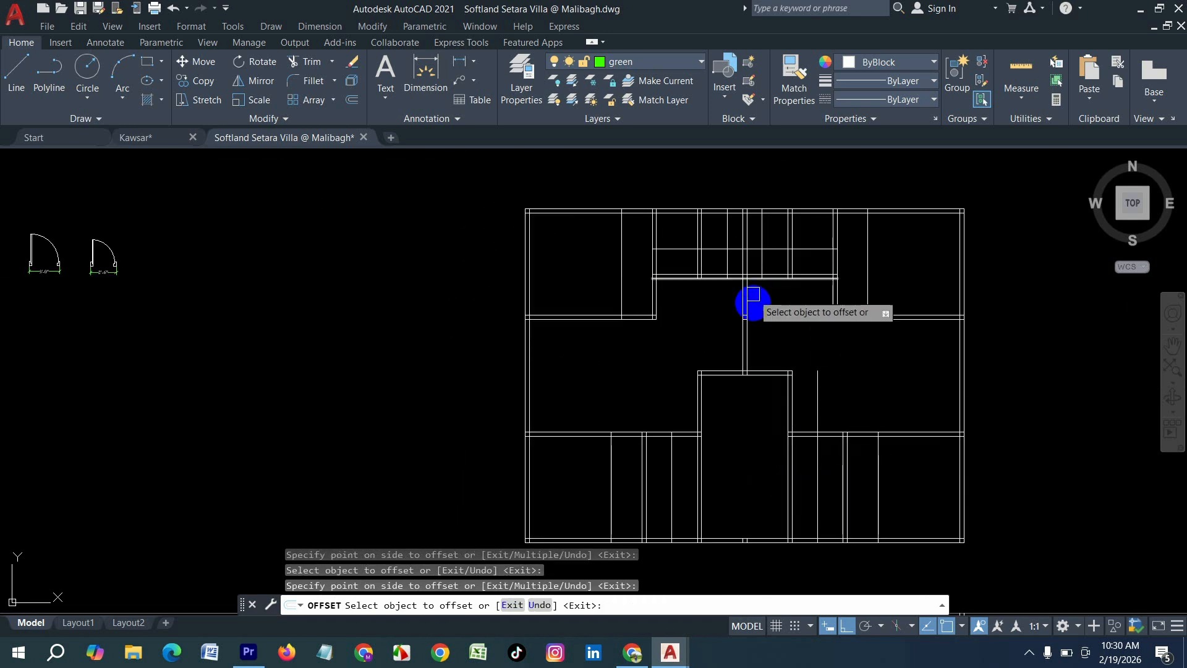
pyautogui.press('Escape')
# Trim the door openings of the upper-left corner room and the two small upper rooms left of the central wall.
pyautogui.scroll(2, 718, 357)
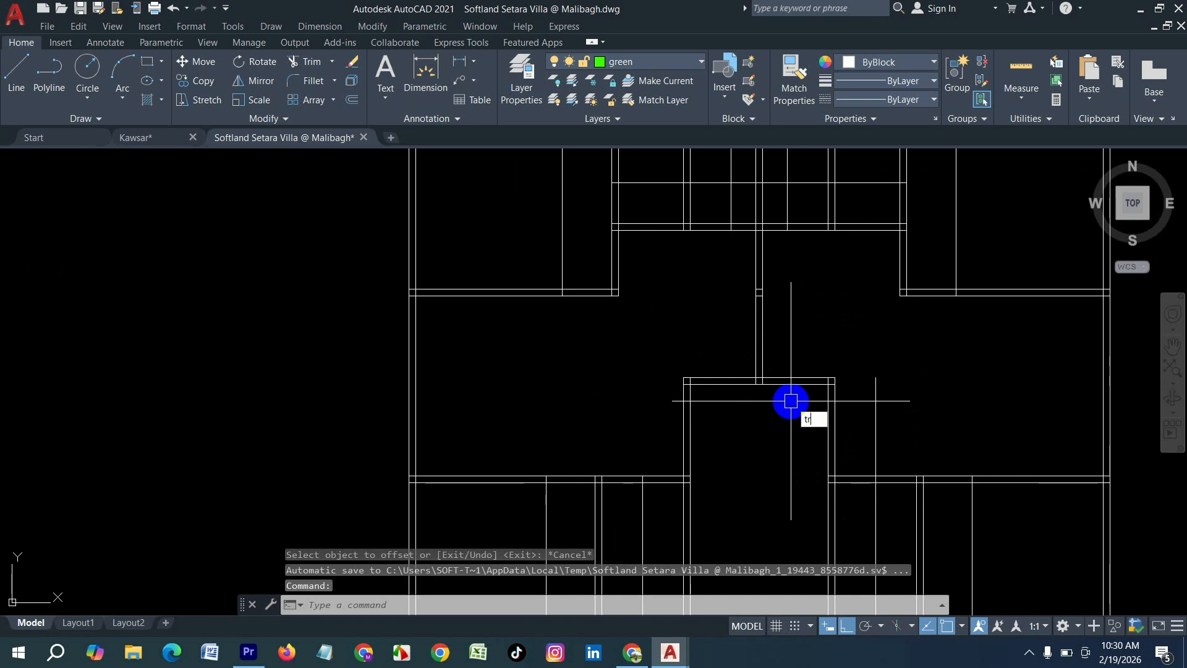
pyautogui.write('tr')
pyautogui.press('Return')
pyautogui.scroll(-3, 604, 416)
pyautogui.scroll(3, 667, 382)
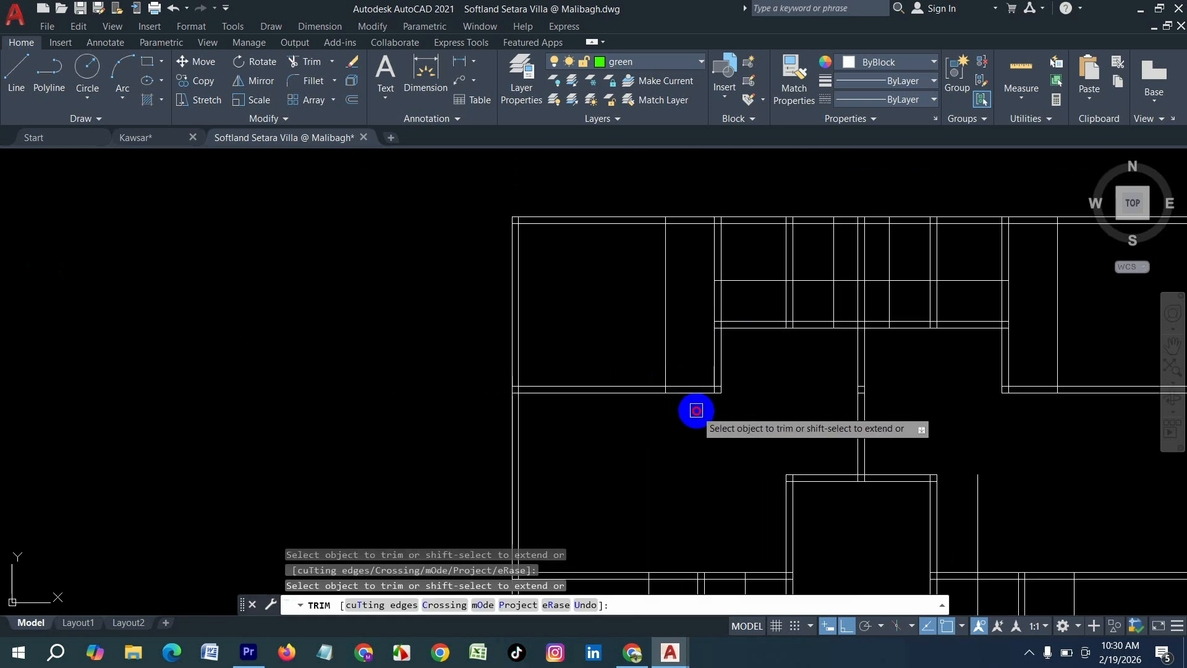
pyautogui.moveTo(696, 410)
pyautogui.mouseDown()
pyautogui.moveTo(678, 337)
pyautogui.moveTo(649, 332)
pyautogui.mouseUp()
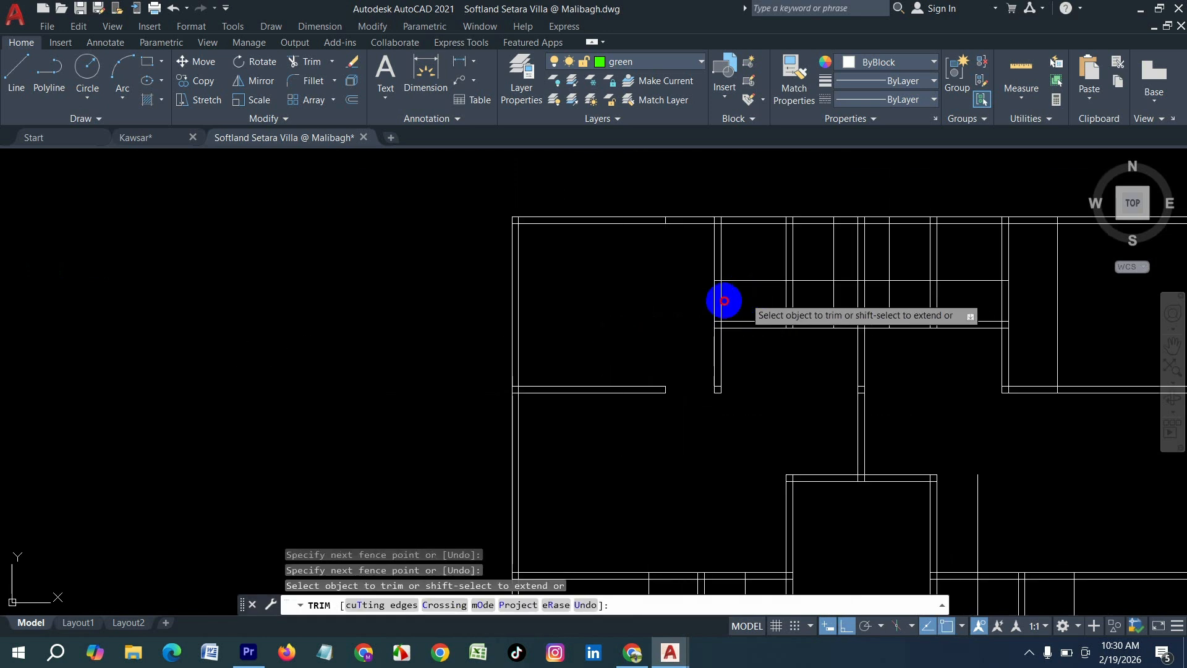
pyautogui.moveTo(740, 299)
pyautogui.mouseDown()
pyautogui.moveTo(747, 254)
pyautogui.moveTo(792, 346)
pyautogui.moveTo(779, 238)
pyautogui.mouseUp()
pyautogui.scroll(5, 820, 346)
pyautogui.moveTo(777, 187)
pyautogui.mouseDown()
pyautogui.moveTo(851, 194)
pyautogui.moveTo(805, 181)
pyautogui.mouseUp()
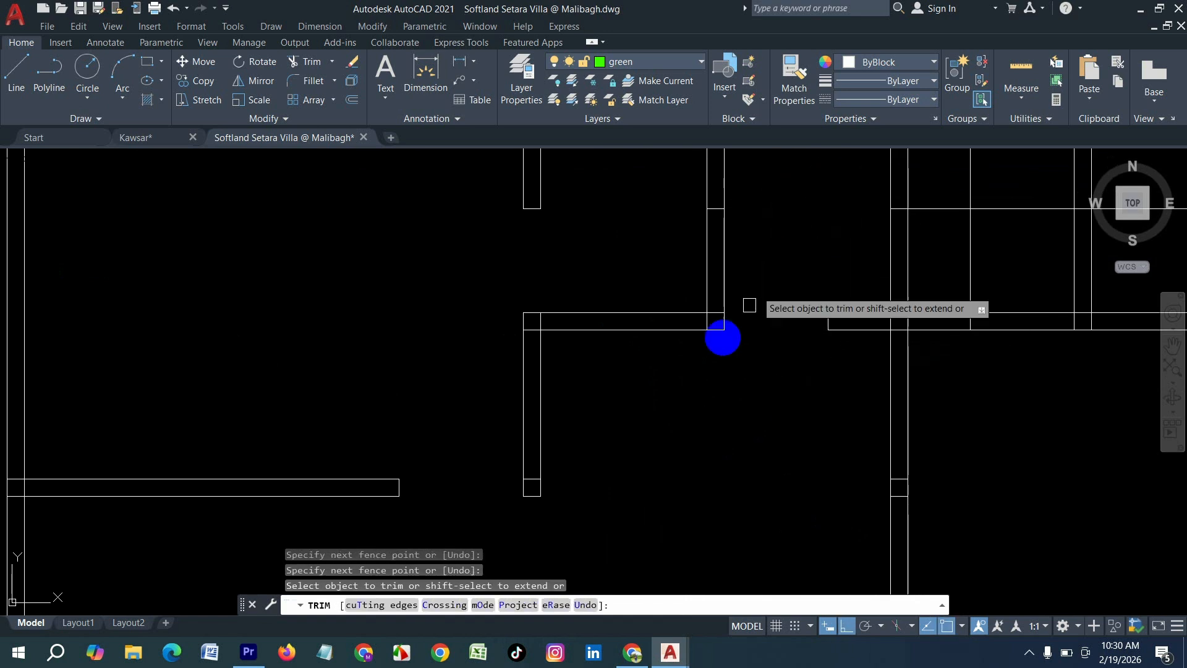
# Trim the door opening of the small upper room just right of the central wall and clear its leftover guide lines.
pyautogui.scroll(-3, 694, 416)
pyautogui.scroll(3, 787, 400)
pyautogui.click(741, 332)
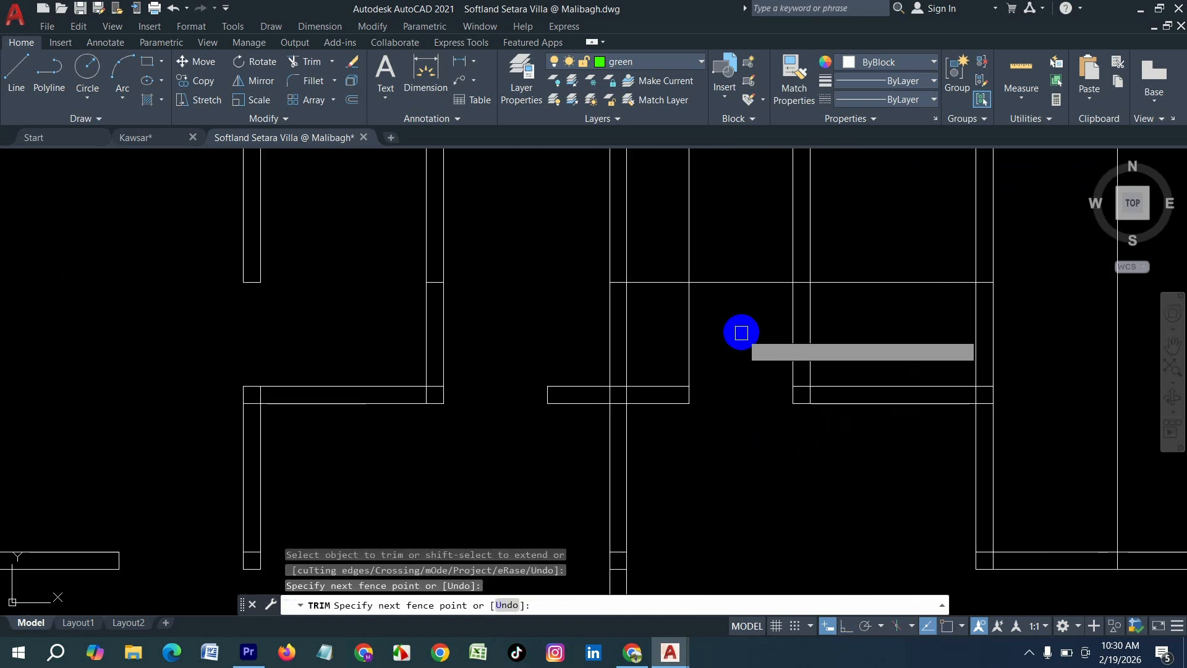
pyautogui.moveTo(742, 333); pyautogui.dragTo(716, 245)
pyautogui.moveTo(684, 308); pyautogui.dragTo(666, 313)
pyautogui.scroll(-3, 637, 432)
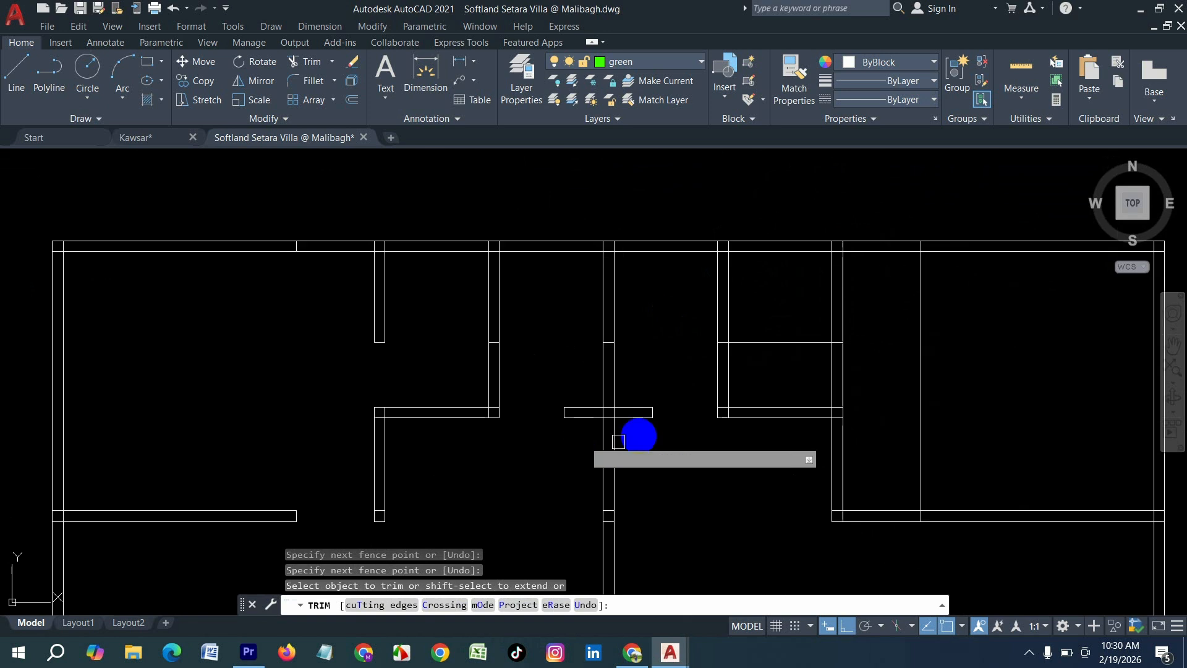
# Trim the door openings of the outermost small upper room on the right and the upper-right corner room, removing their guide lines.
pyautogui.scroll(2, 721, 416)
pyautogui.scroll(2, 829, 369)
pyautogui.click(828, 369)
pyautogui.click(745, 372)
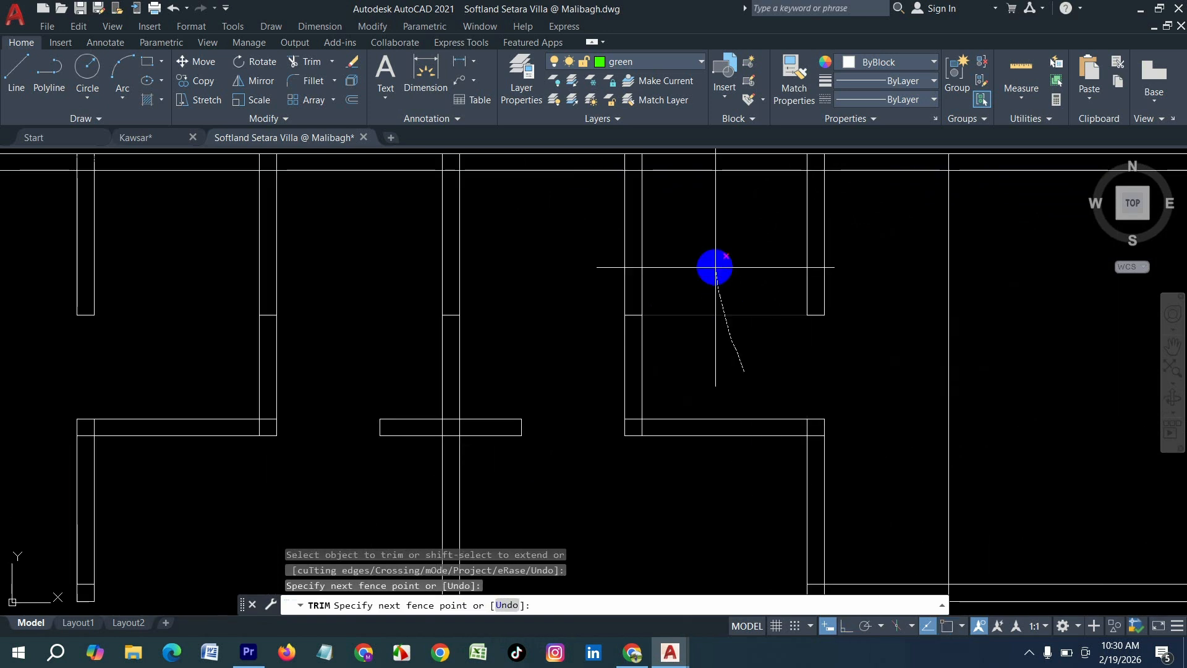
pyautogui.click(715, 266)
pyautogui.press('Return')
pyautogui.scroll(-3, 721, 398)
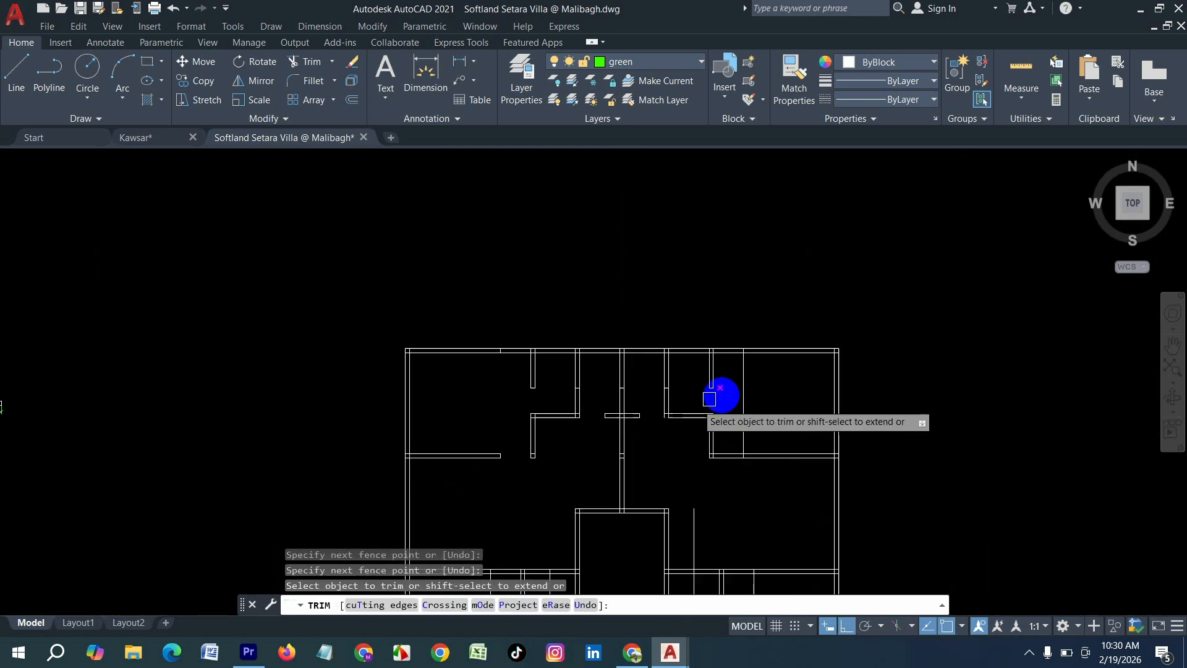
pyautogui.scroll(2, 721, 398)
pyautogui.scroll(-5, 737, 305)
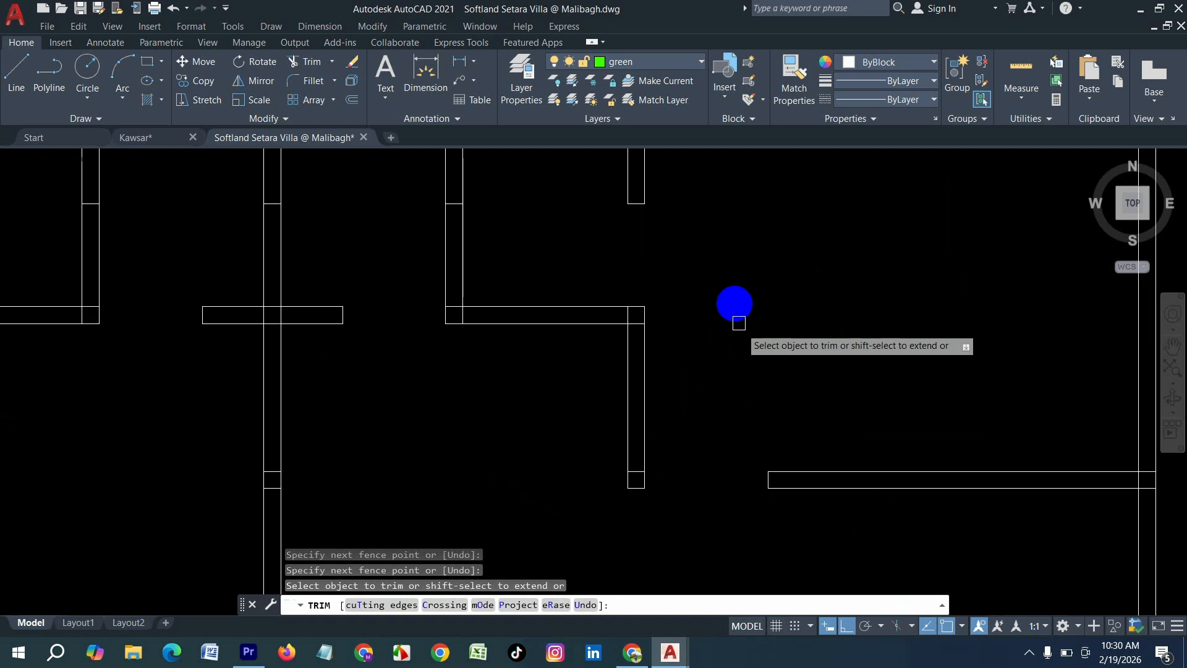
# Trim the door openings and guide lines of the two lower-right rooms and the narrow lower-left room.
pyautogui.scroll(6, 773, 497)
pyautogui.moveTo(774, 233); pyautogui.dragTo(807, 414)
pyautogui.moveTo(856, 415); pyautogui.dragTo(809, 415)
pyautogui.moveTo(644, 212)
pyautogui.mouseDown()
pyautogui.moveTo(642, 344)
pyautogui.moveTo(587, 362)
pyautogui.mouseUp()
pyautogui.moveTo(640, 238)
pyautogui.mouseDown()
pyautogui.moveTo(580, 231)
pyautogui.moveTo(607, 244)
pyautogui.moveTo(611, 272)
pyautogui.moveTo(550, 307)
pyautogui.mouseUp()
pyautogui.scroll(-6, 719, 285)
pyautogui.scroll(4, 527, 324)
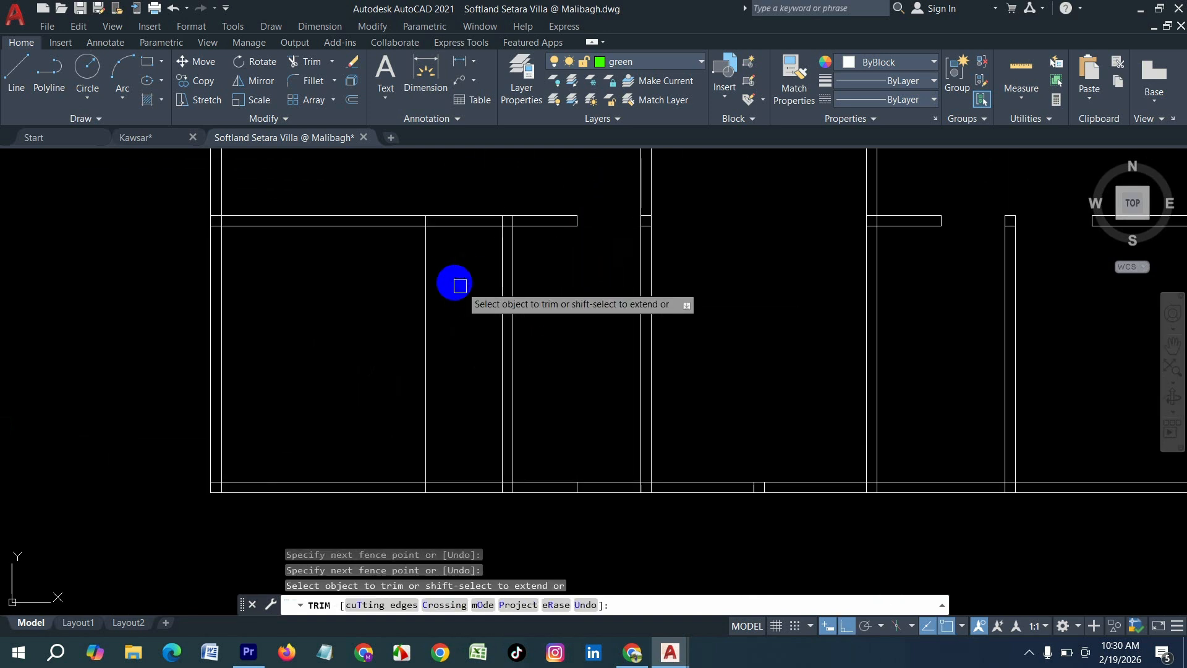
# Trim the door opening in the upper wall of the lower-left corner room and remove its vertical guide line.
pyautogui.moveTo(468, 182); pyautogui.dragTo(463, 286)
pyautogui.moveTo(454, 291); pyautogui.dragTo(377, 302)
pyautogui.scroll(2, 525, 237)
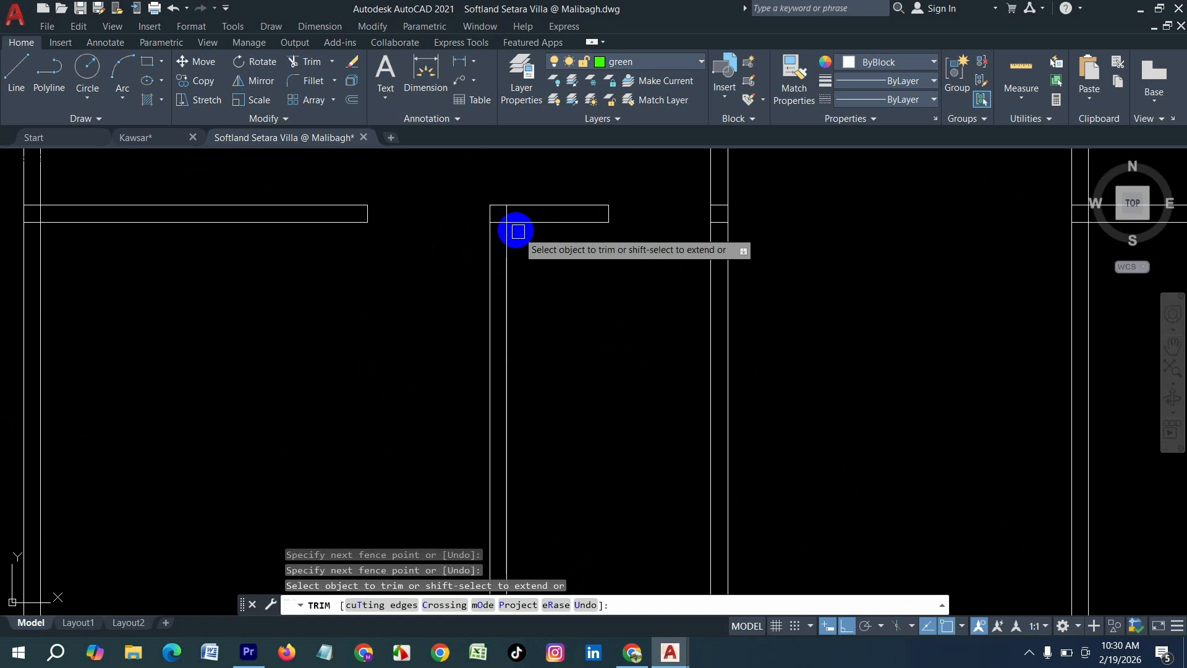
pyautogui.scroll(-4, 543, 399)
pyautogui.scroll(2, 553, 389)
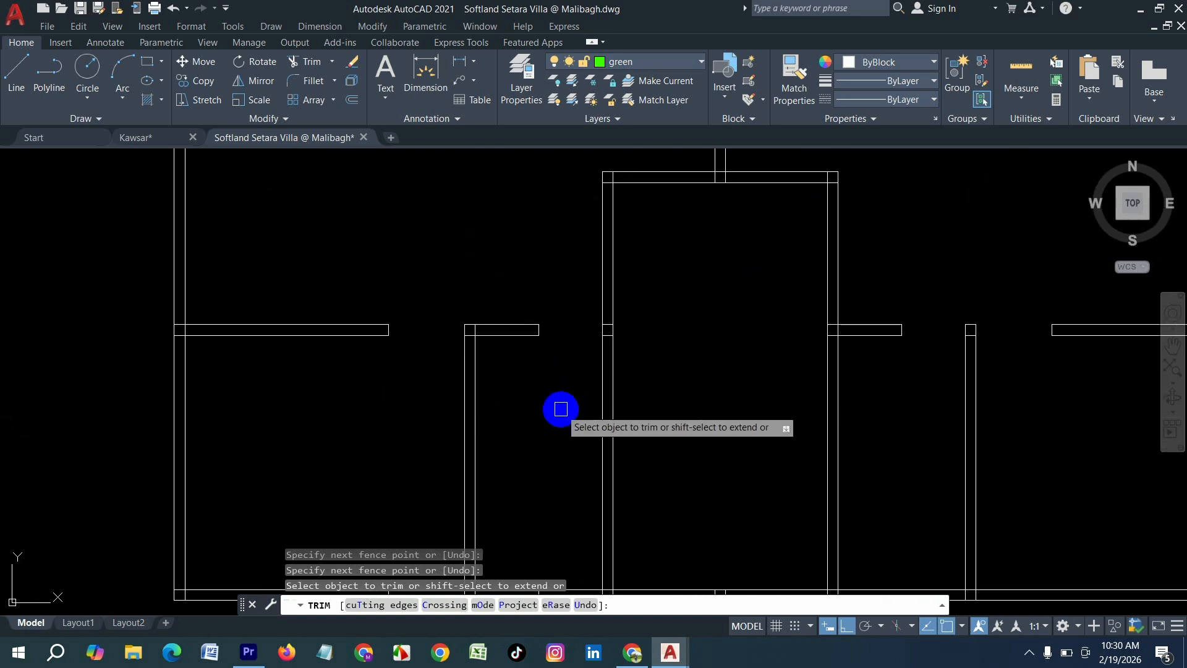
# Offset the inner line of the building's bottom wall 4' upward inside the central stair room.
pyautogui.scroll(-5, 628, 414)
pyautogui.scroll(5, 614, 286)
pyautogui.press('Escape')
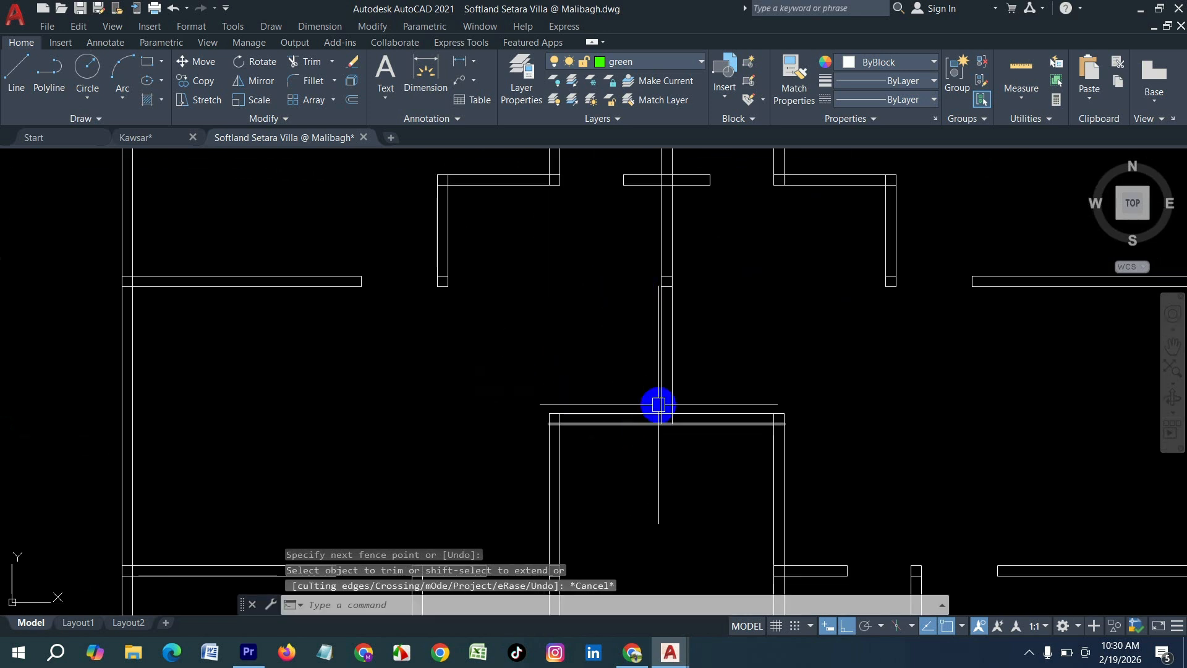
pyautogui.scroll(-5, 670, 507)
pyautogui.scroll(5, 667, 571)
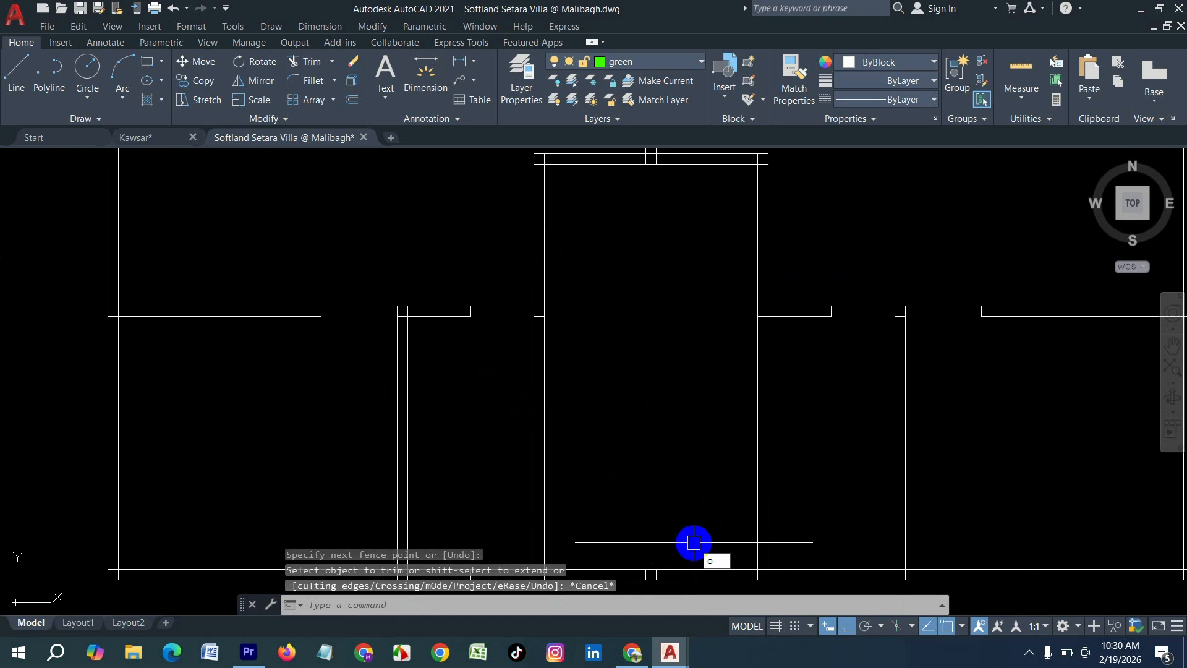
pyautogui.write('o')
pyautogui.press('Return')
pyautogui.write("4'")
pyautogui.press('Return')
pyautogui.scroll(-2, 674, 533)
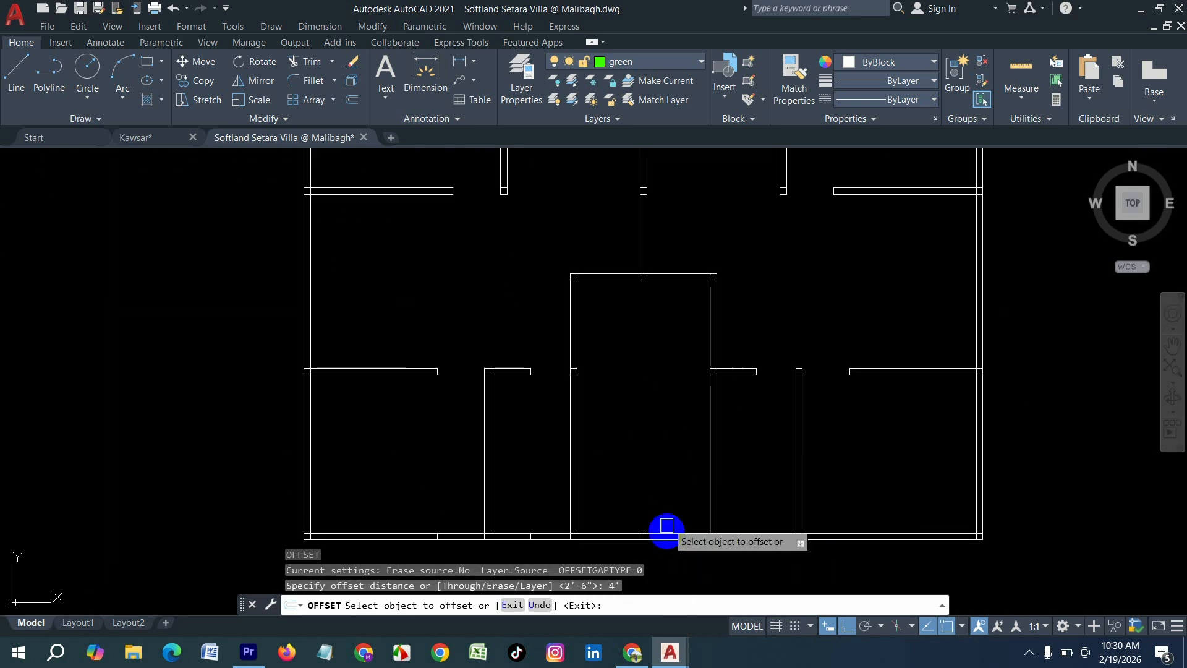
pyautogui.click(667, 532)
pyautogui.click(643, 398)
pyautogui.press('Escape')
pyautogui.press('Escape')
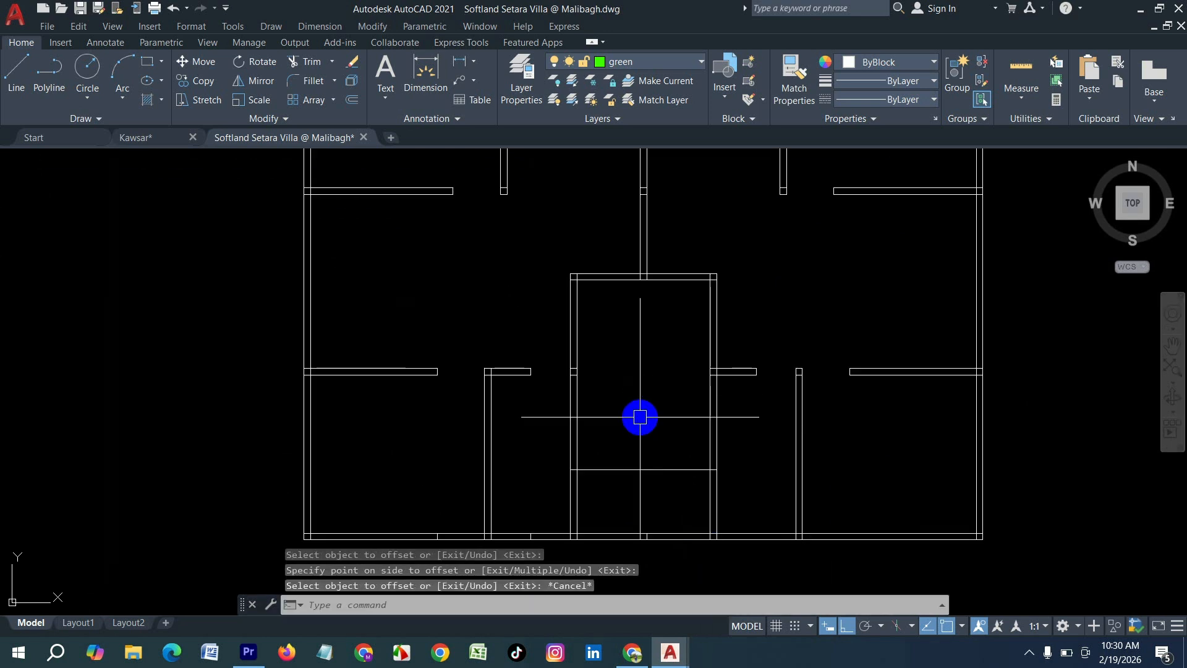
# Offset the stair room's new horizontal line upward nine times at 10" spacing with the Multiple option to form treads.
pyautogui.press('Return')
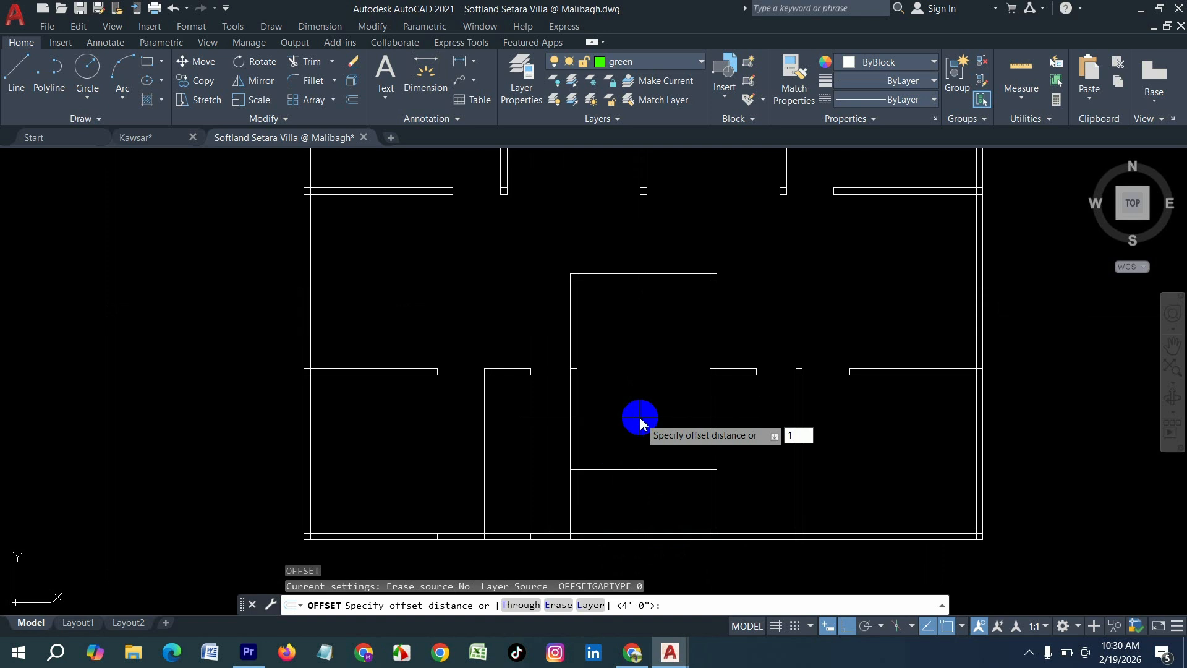
pyautogui.press('Return')
pyautogui.click(615, 469)
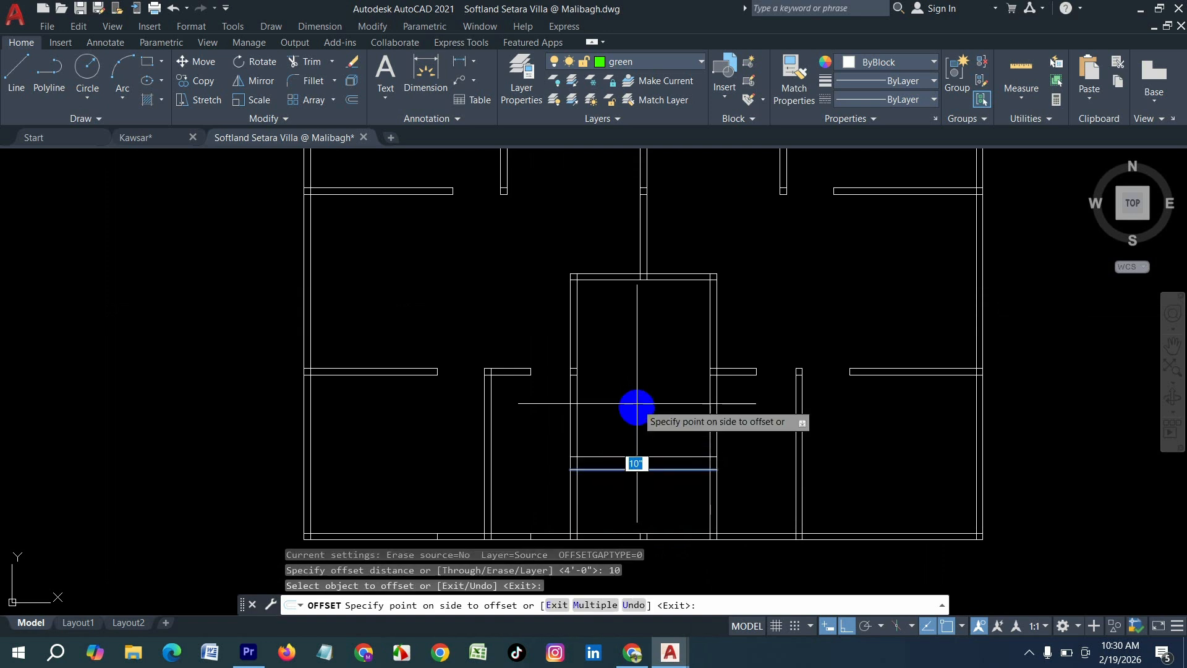
pyautogui.click(597, 601)
pyautogui.click(641, 408)
pyautogui.click(651, 355)
pyautogui.click(647, 349)
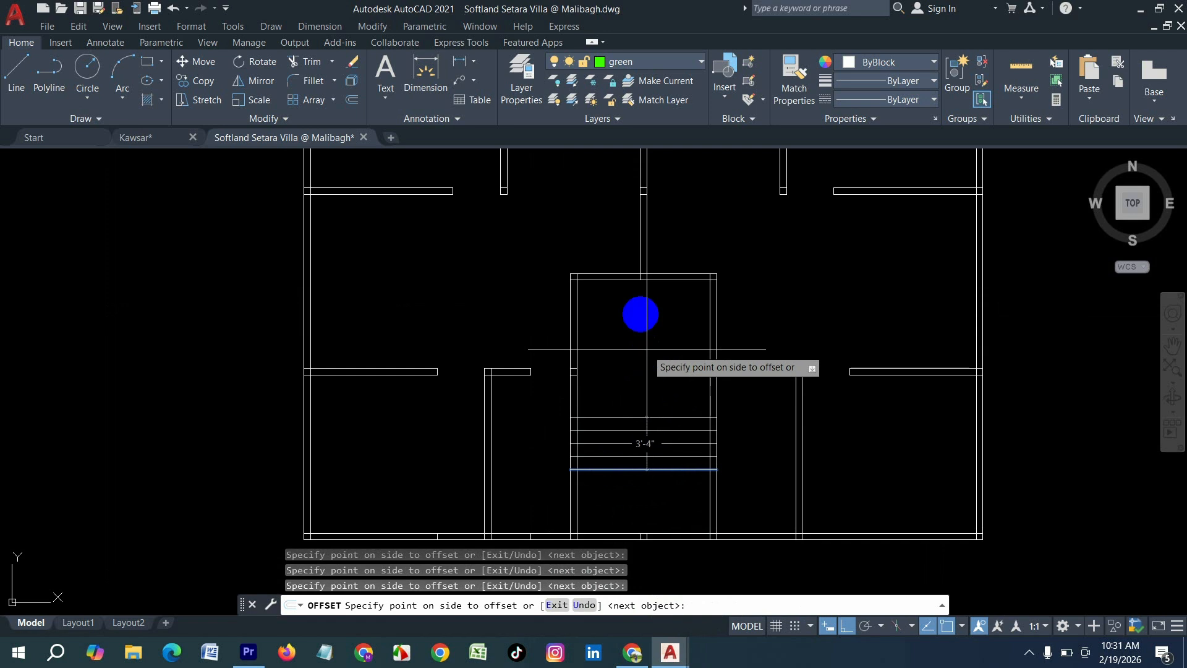
pyautogui.click(638, 309)
pyautogui.click(638, 308)
pyautogui.click(636, 282)
pyautogui.click(635, 279)
pyautogui.click(602, 277)
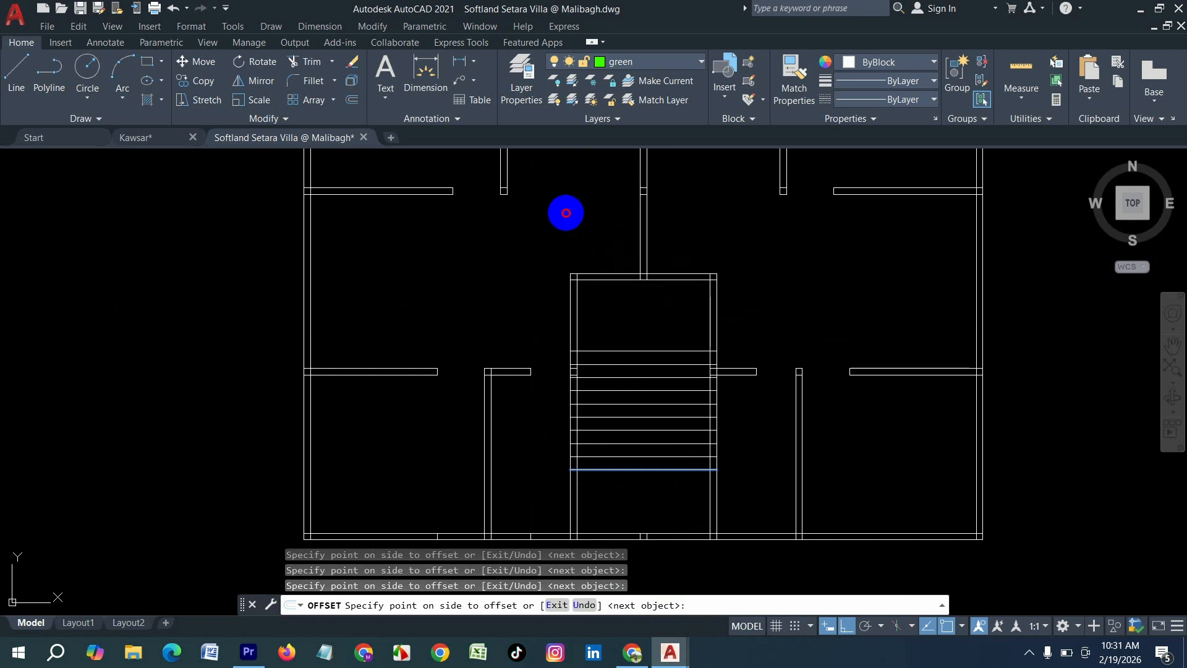
pyautogui.click(563, 212)
pyautogui.press('Escape')
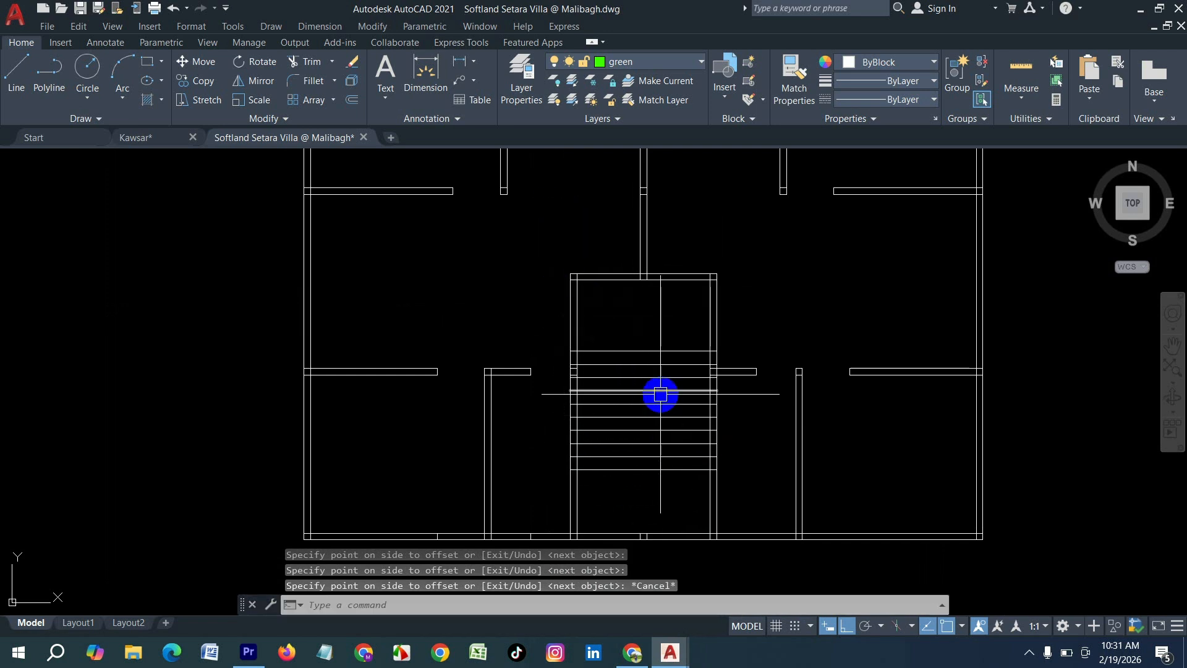
# Draw a vertical line through the middle of the stairs, from the top tread line to the bottom one.
pyautogui.write('l')
pyautogui.press('Return')
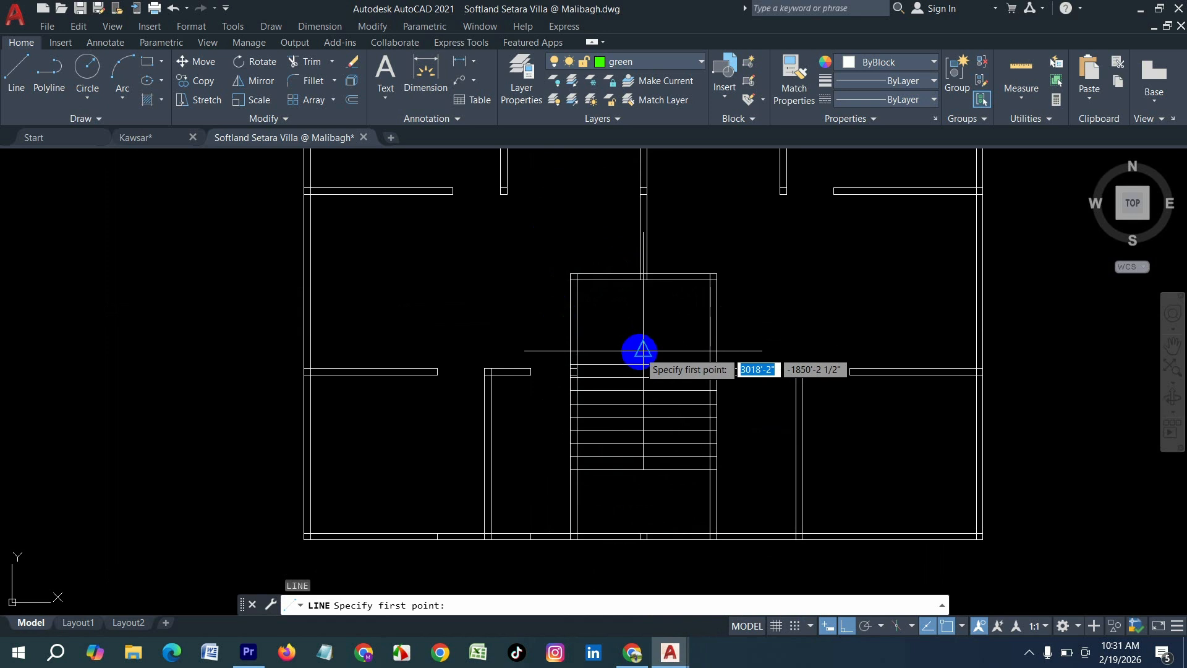
pyautogui.click(643, 351)
pyautogui.click(643, 473)
pyautogui.press('Return')
pyautogui.scroll(-2, 620, 302)
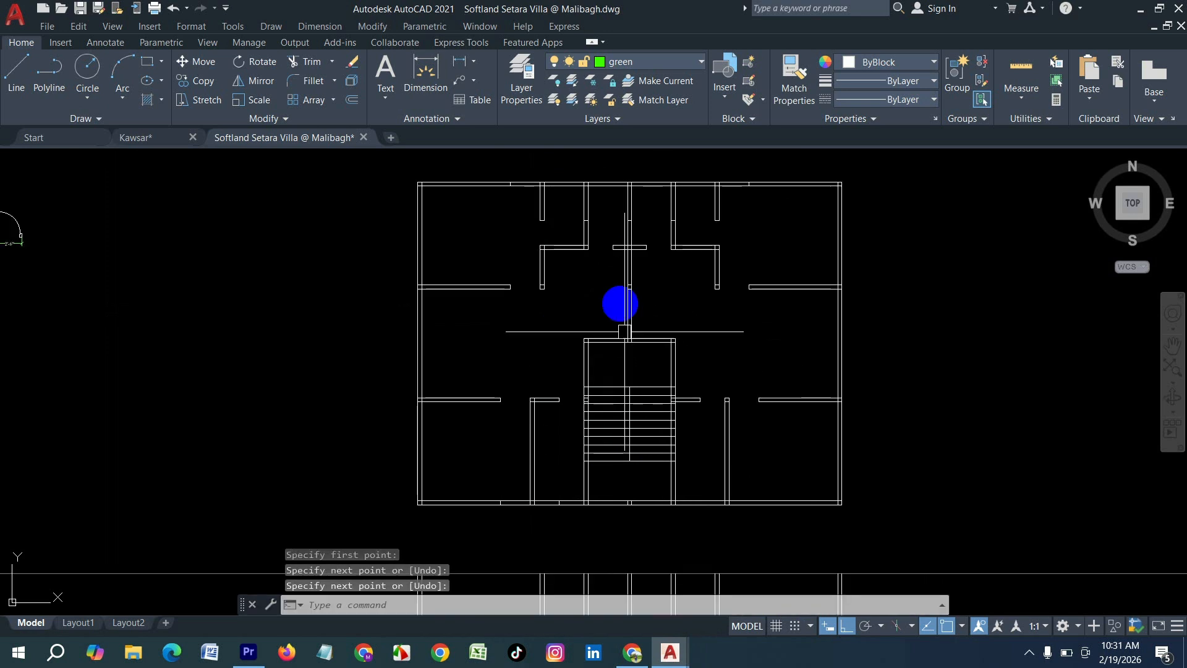
# Draw a line 3'6" leftward from the central wall's left face along the stair room's top wall, continuing upward as a guide.
pyautogui.scroll(4, 617, 311)
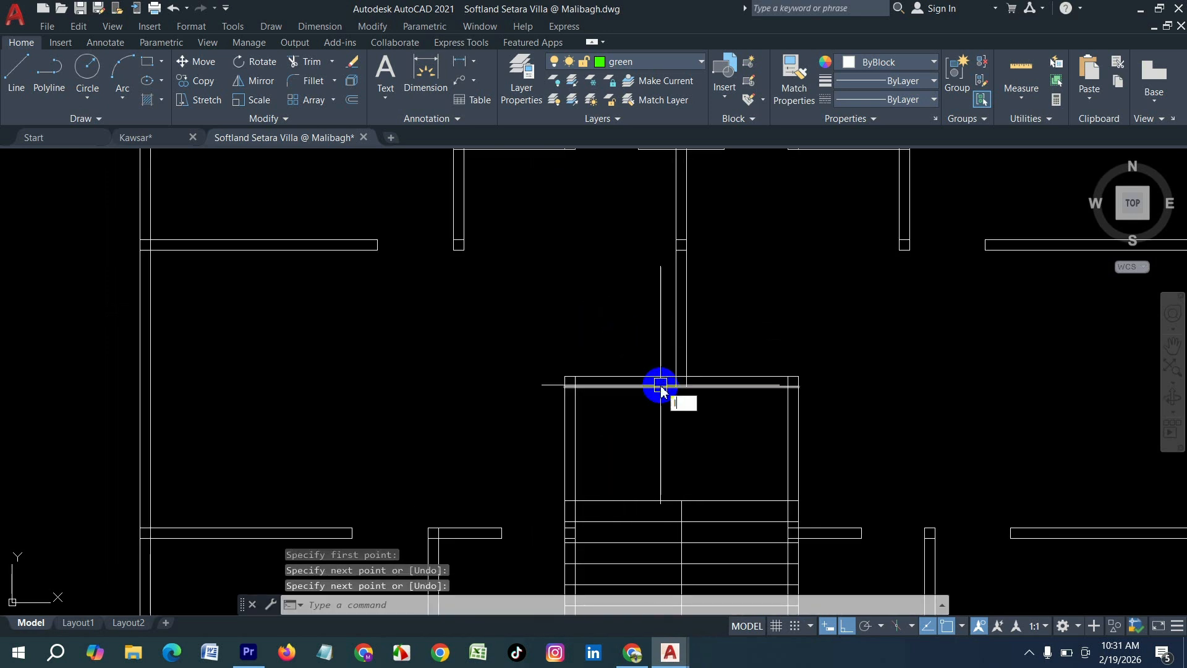
pyautogui.press('Return')
pyautogui.scroll(2, 671, 398)
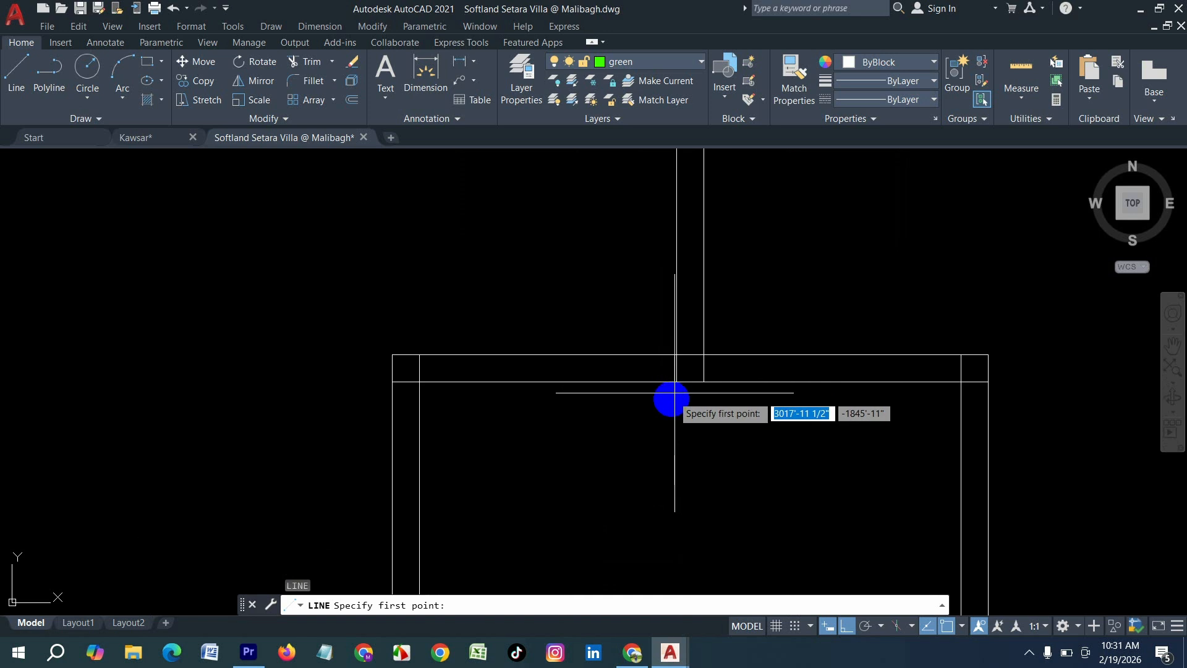
pyautogui.click(676, 419)
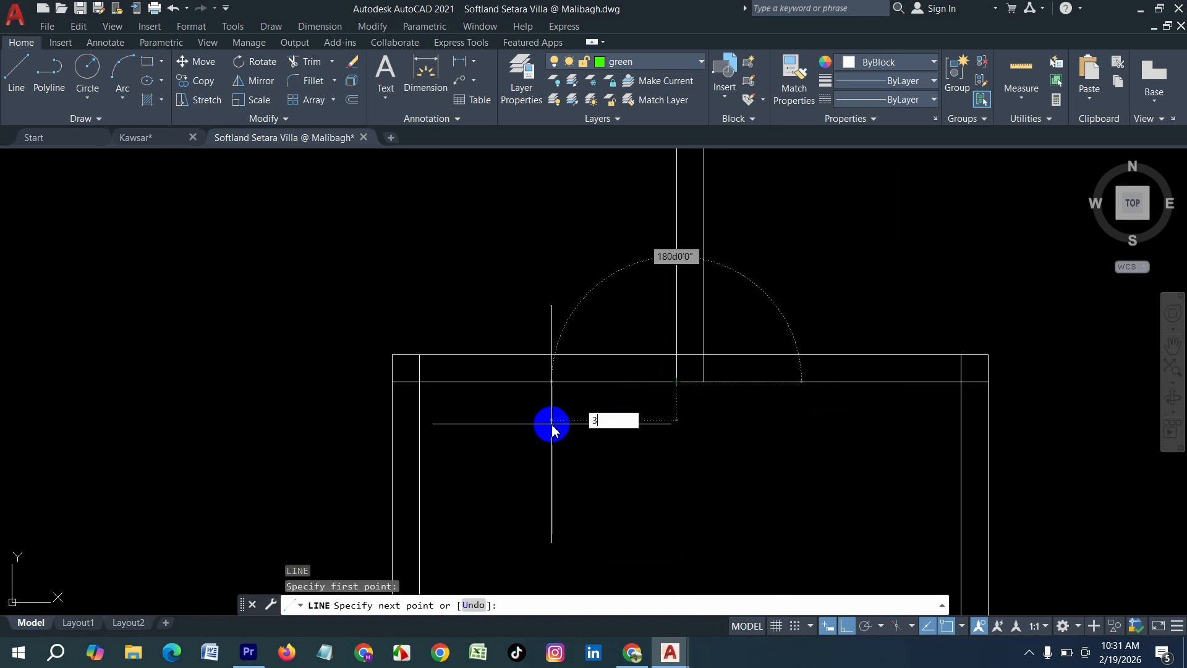
pyautogui.click(468, 266)
pyautogui.press('Return')
# Draw a line 3'6" rightward from the central wall's right face along the stair room's top wall, continuing upward as a guide.
pyautogui.press('Return')
pyautogui.click(703, 381)
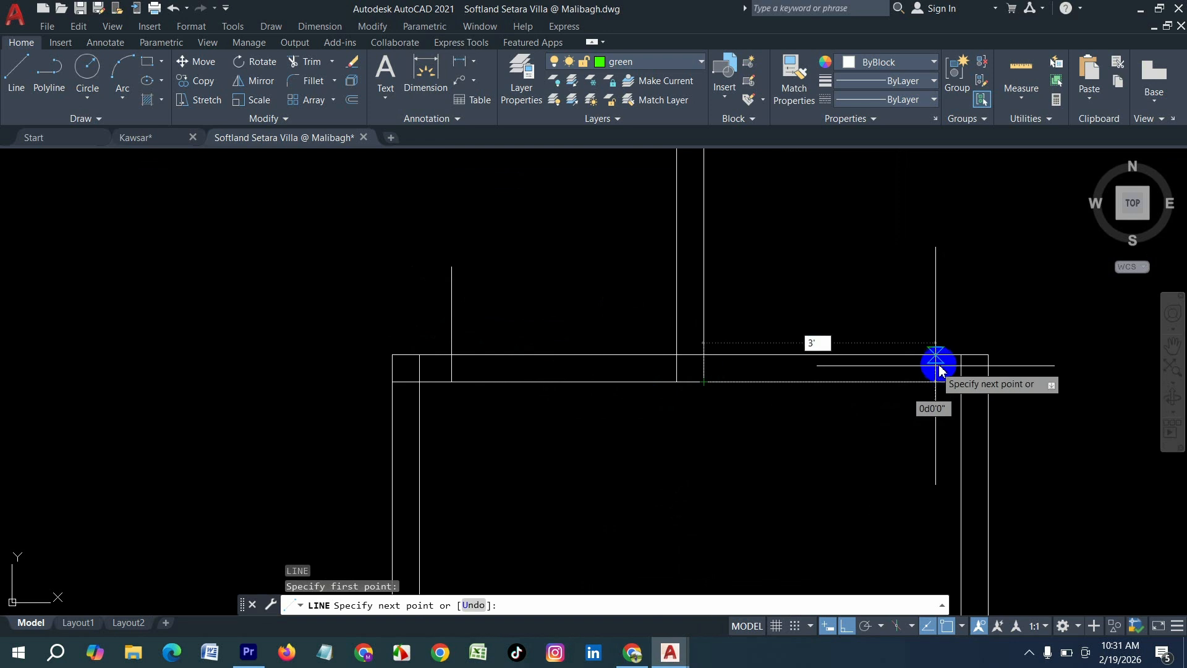
pyautogui.press('Return')
pyautogui.click(925, 253)
pyautogui.press('Return')
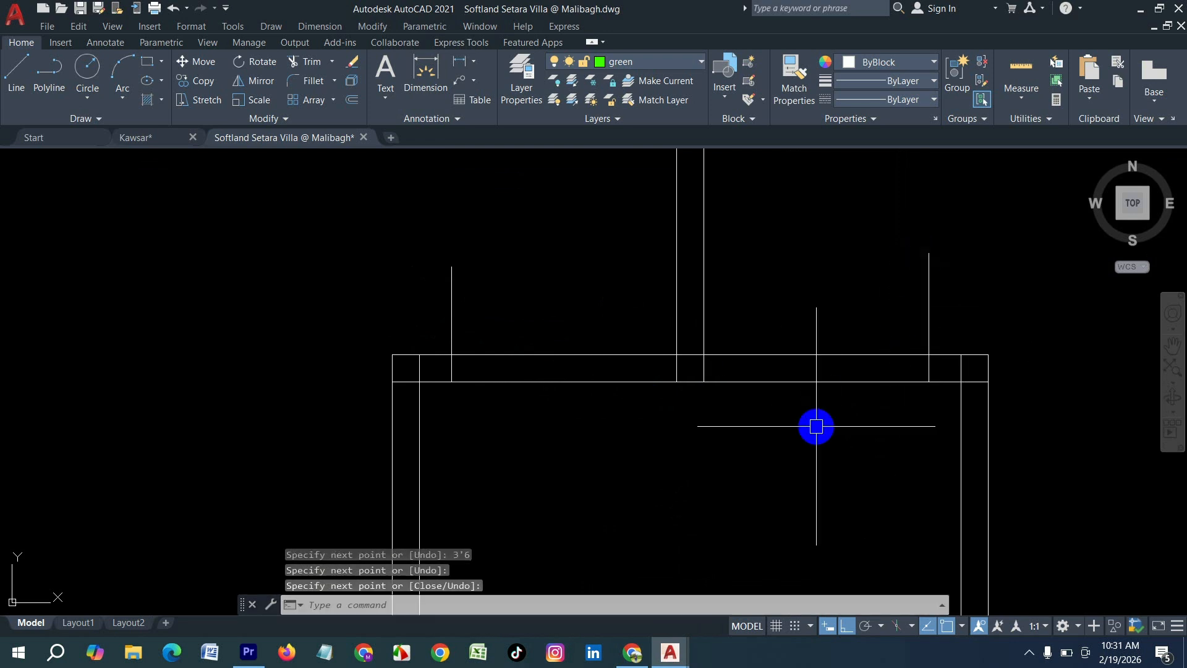
# Trim the two door openings in the stair room's top wall on either side of the central wall, removing their guide lines.
pyautogui.press('Return')
pyautogui.press('Return')
pyautogui.click(829, 429)
pyautogui.click(811, 316)
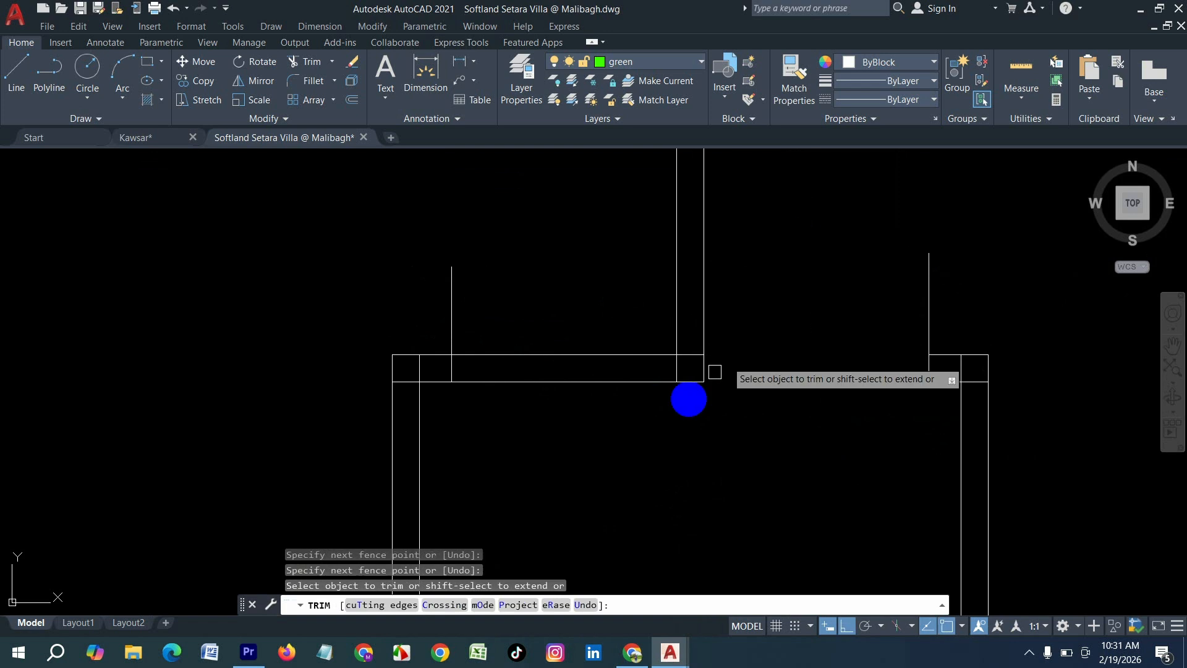
pyautogui.click(597, 458)
pyautogui.click(547, 287)
pyautogui.click(547, 287)
pyautogui.click(405, 292)
pyautogui.click(856, 302)
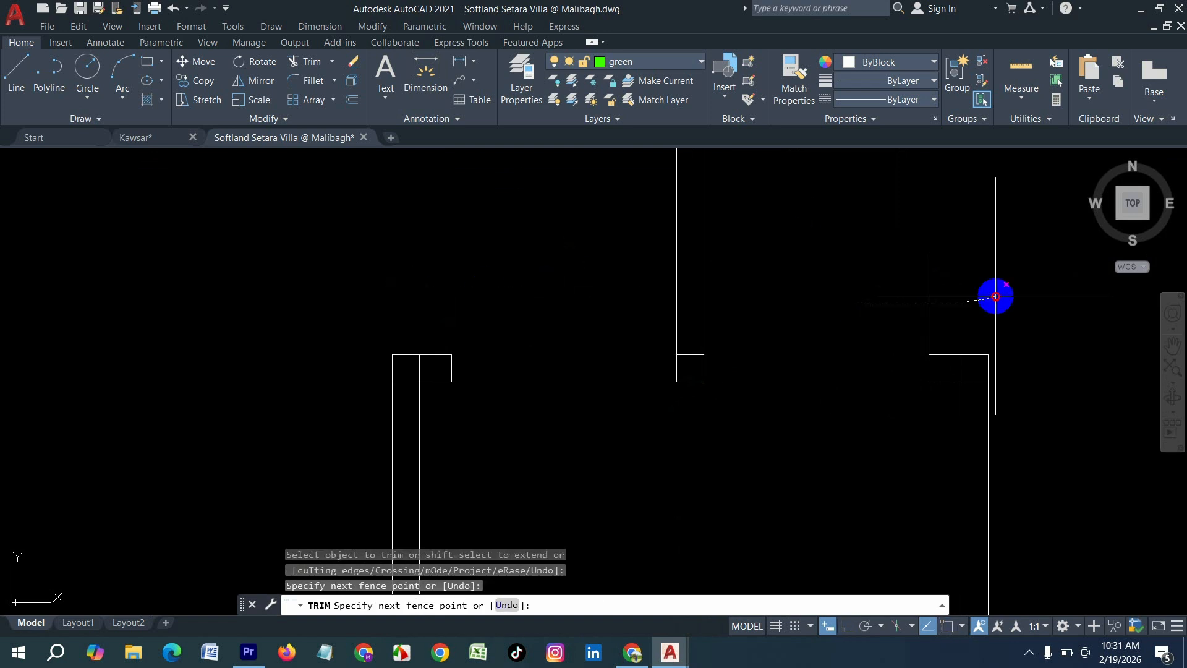
pyautogui.click(996, 297)
pyautogui.scroll(-8, 697, 405)
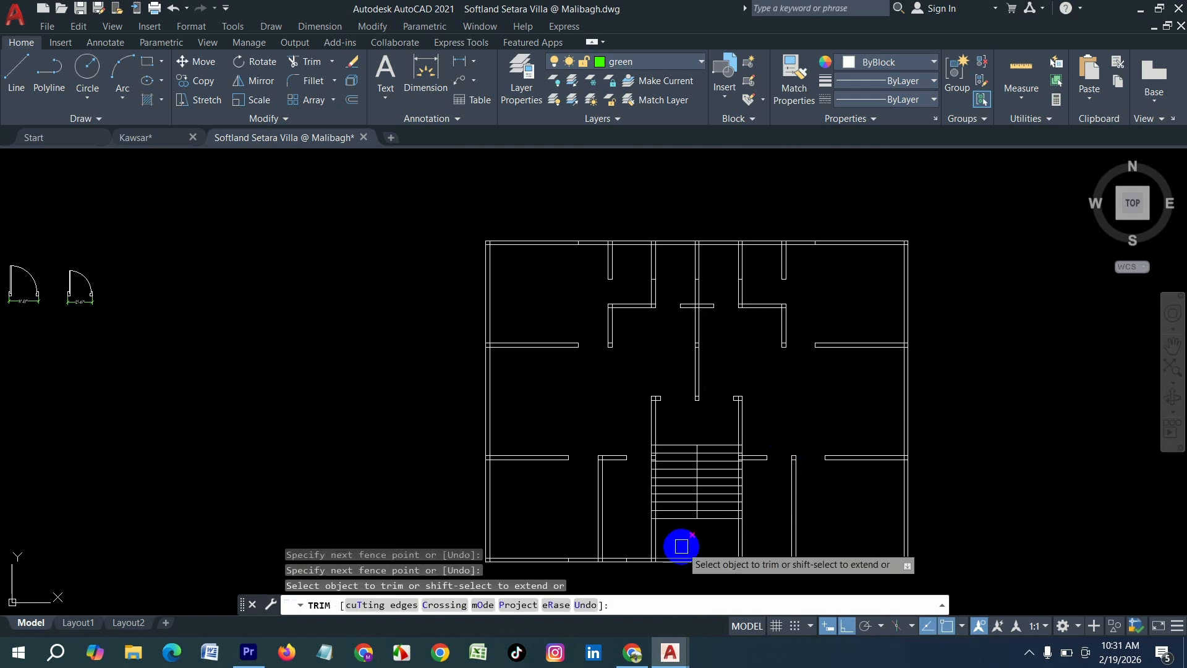
pyautogui.scroll(2, 676, 375)
pyautogui.press('Escape')
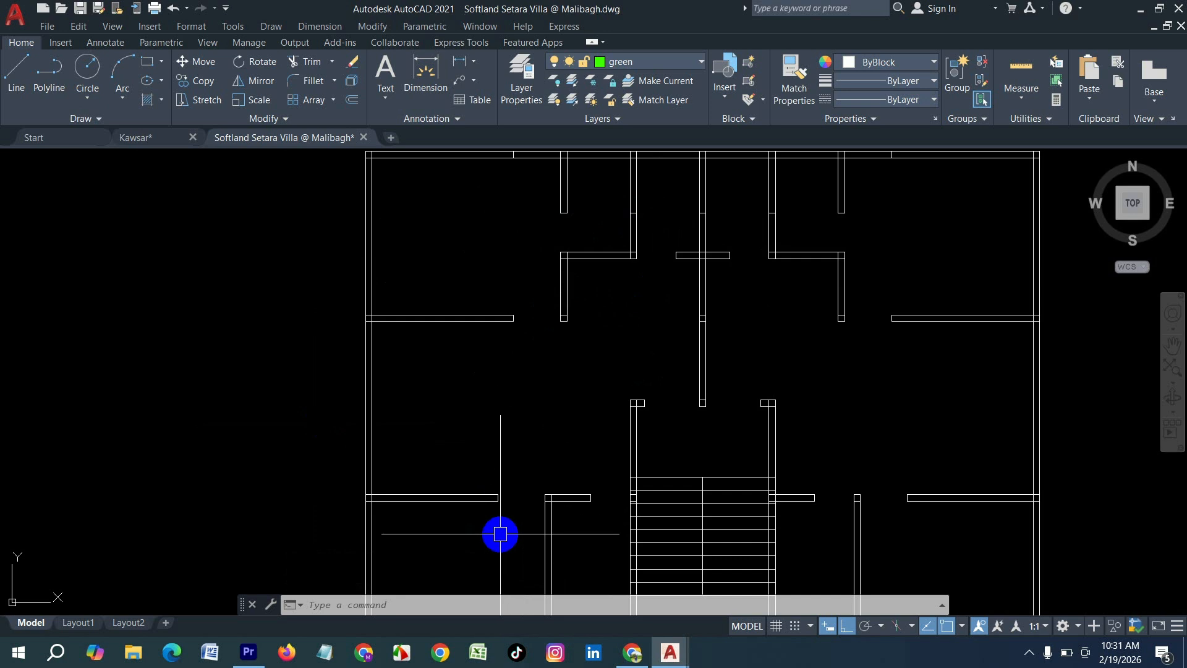
# Trim the overlapping wall lines at the building's upper-left corner and the first top-wall junction, plus the stray line between them.
pyautogui.scroll(-6, 500, 533)
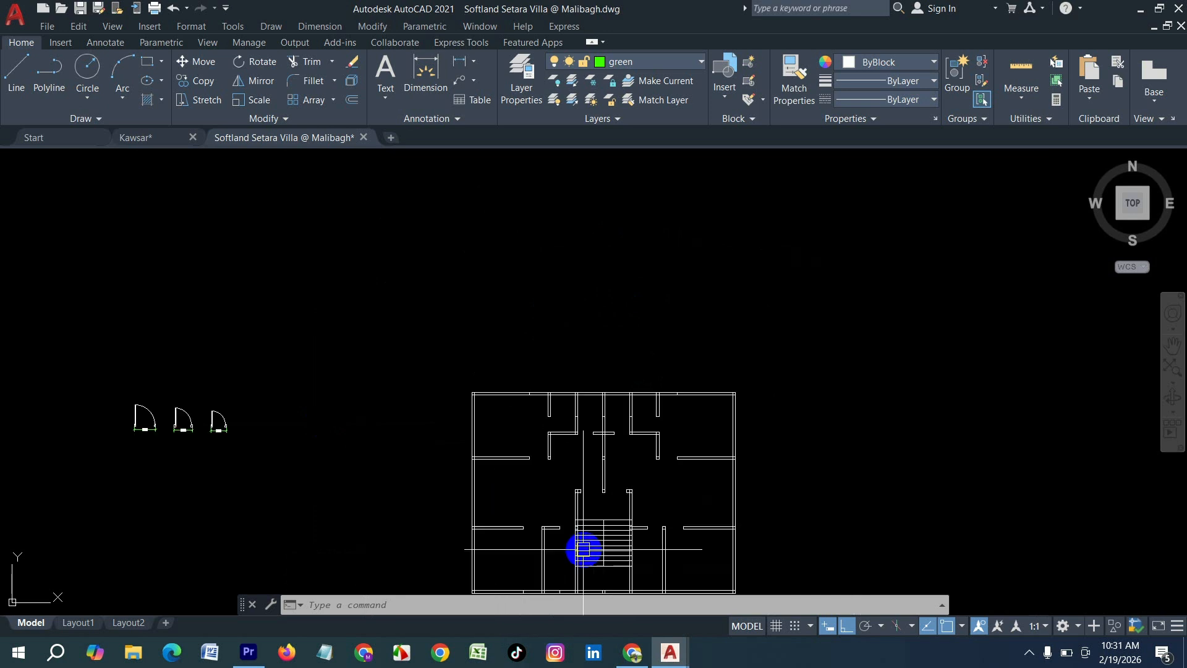
pyautogui.scroll(6, 569, 410)
pyautogui.scroll(4, 547, 346)
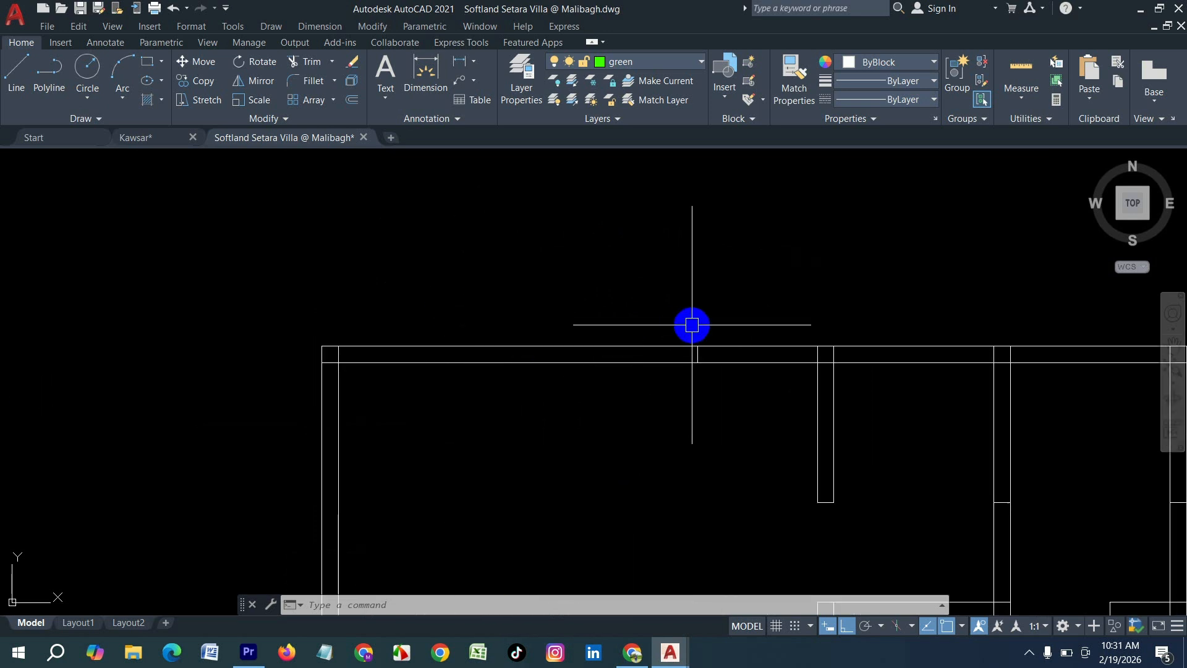
pyautogui.press('Escape')
pyautogui.press('Escape')
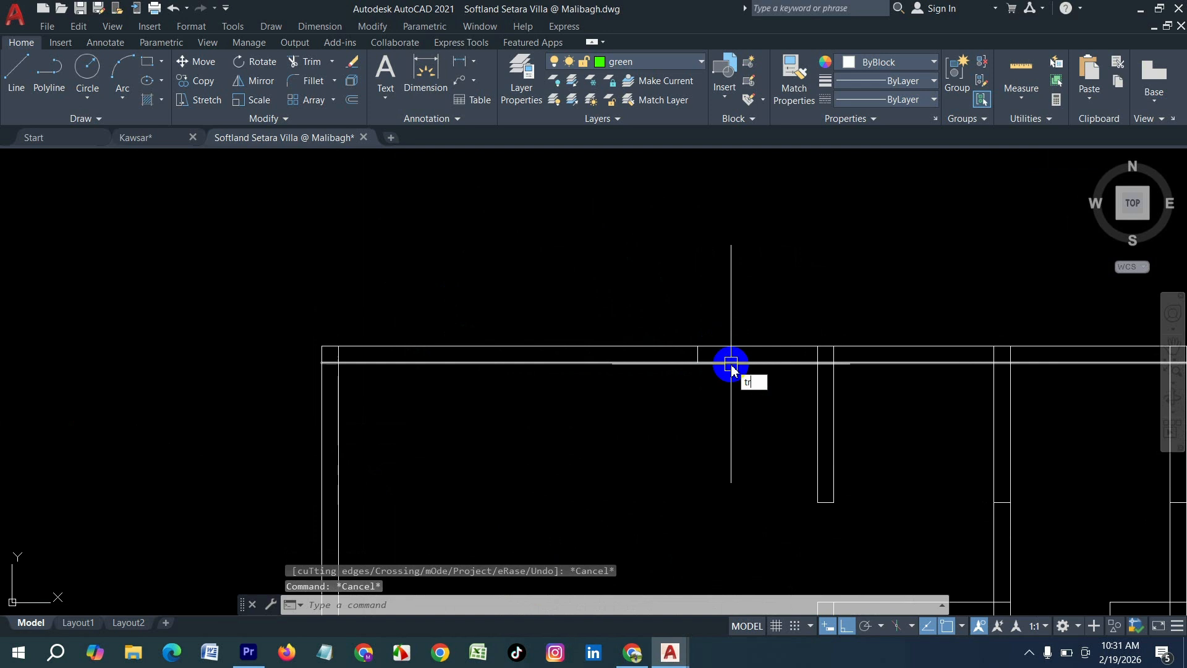
pyautogui.write('tr')
pyautogui.press('Return')
pyautogui.scroll(4, 331, 363)
pyautogui.click(324, 370)
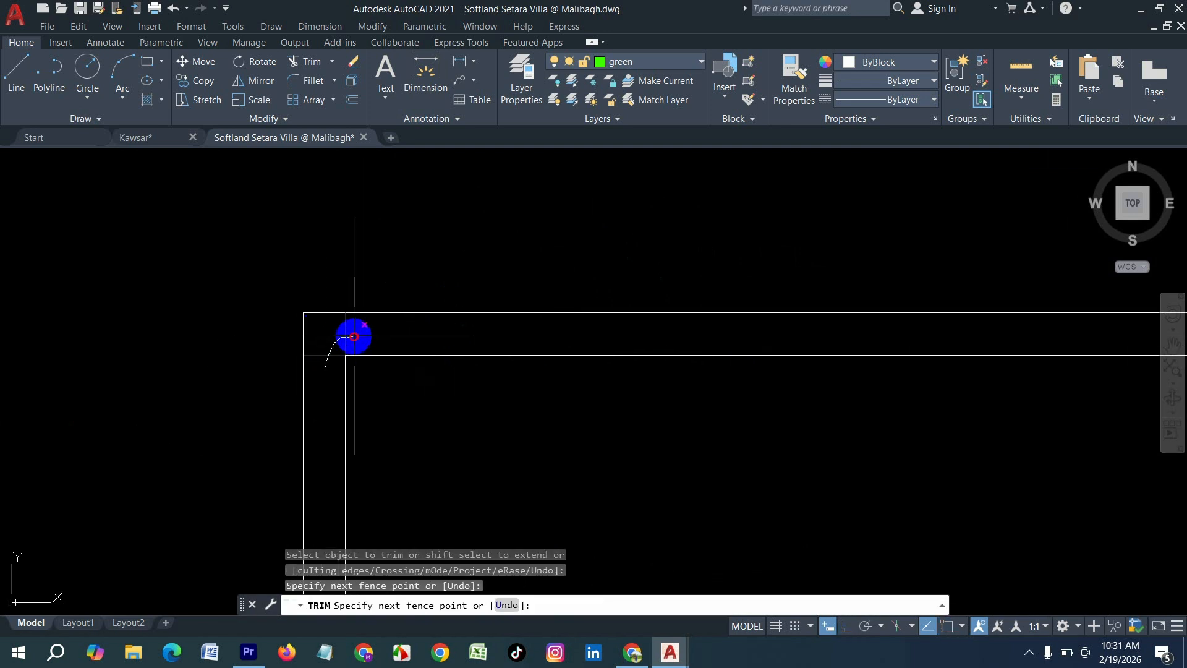
pyautogui.moveTo(353, 336); pyautogui.dragTo(352, 336)
pyautogui.scroll(-4, 247, 359)
pyautogui.scroll(4, 602, 358)
pyautogui.moveTo(715, 338); pyautogui.dragTo(641, 333)
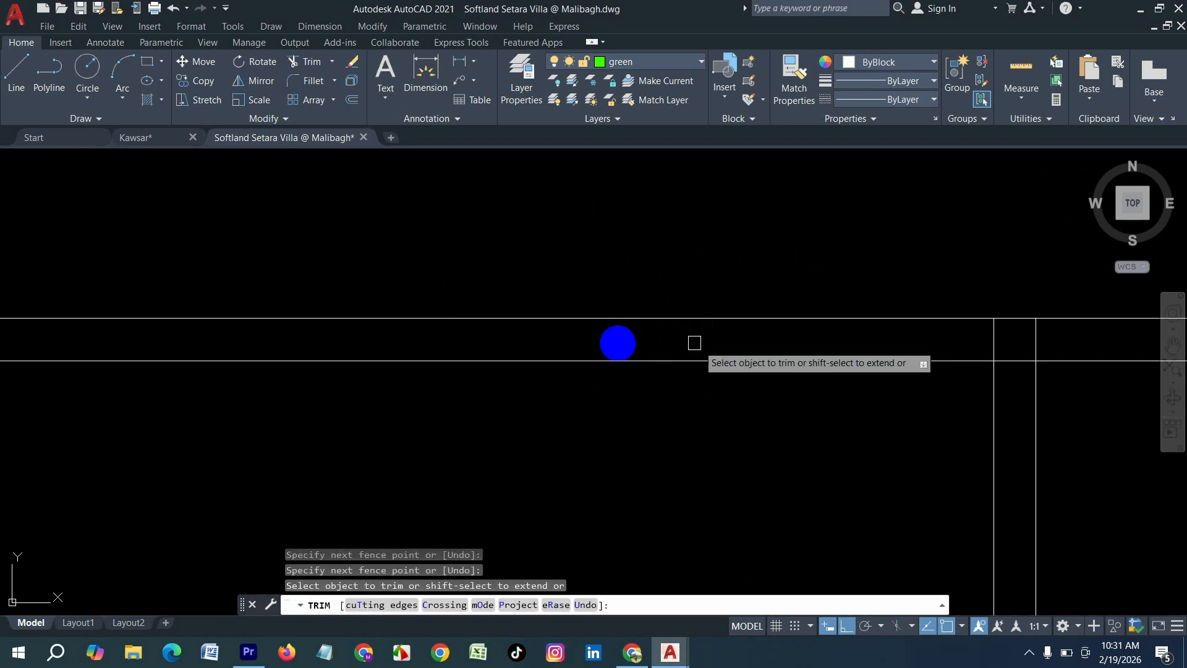
pyautogui.scroll(-5, 689, 348)
pyautogui.scroll(7, 766, 354)
pyautogui.moveTo(744, 336); pyautogui.dragTo(483, 333)
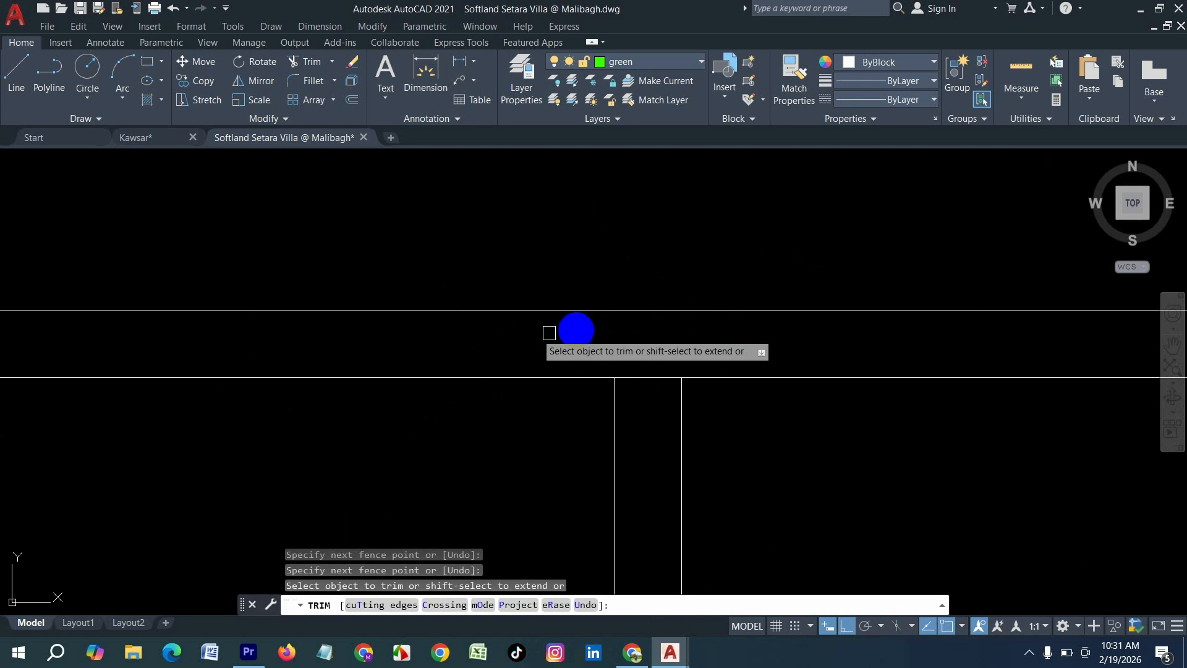
pyautogui.moveTo(645, 345); pyautogui.dragTo(645, 405)
pyautogui.scroll(-6, 645, 365)
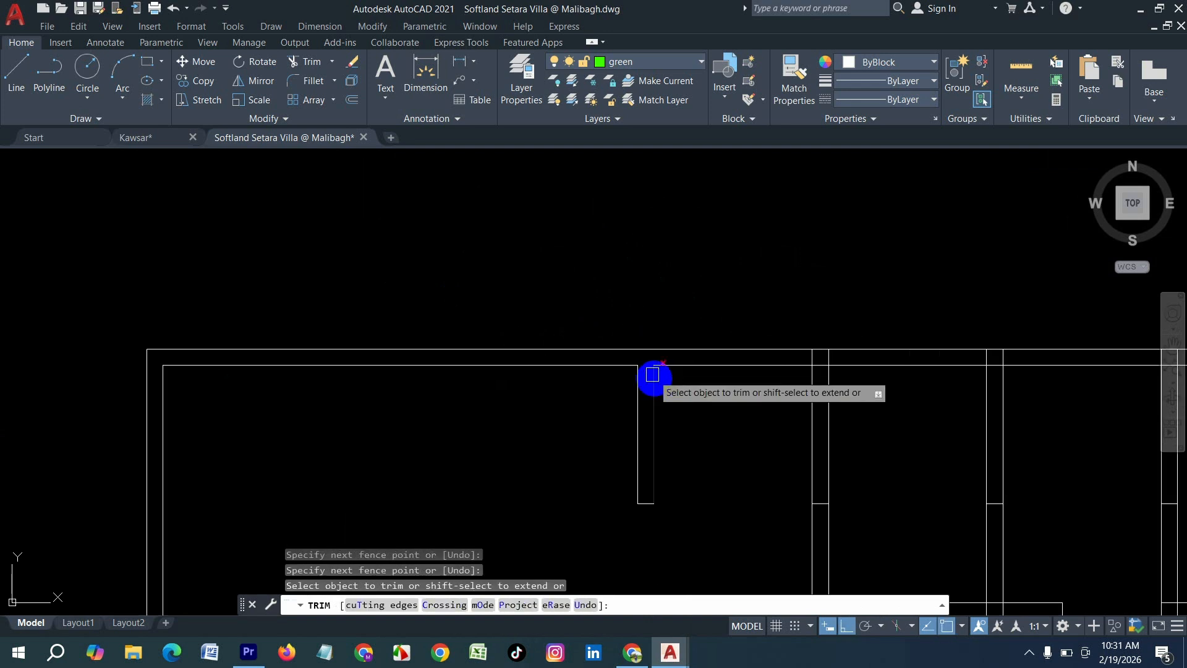
pyautogui.press('Escape')
# Draw a vertical guide line upward from the midpoint of the top wall's inner line in the upper-left corner room.
pyautogui.write('l')
pyautogui.press('Return')
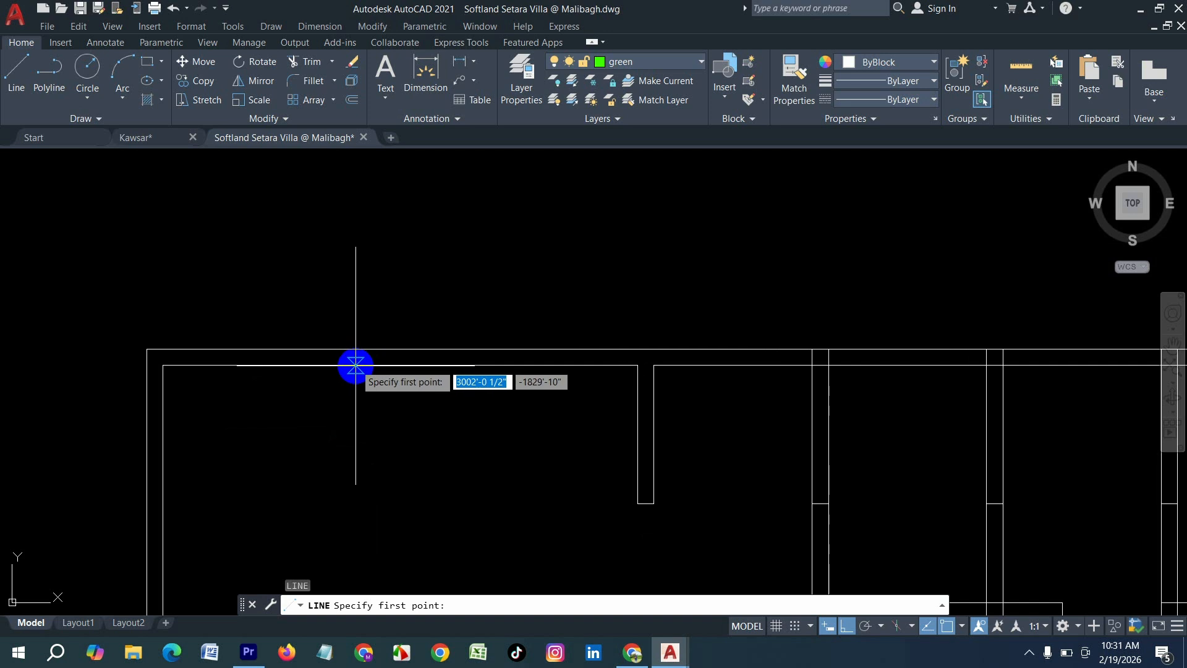
pyautogui.click(400, 364)
pyautogui.click(408, 267)
pyautogui.press('Return')
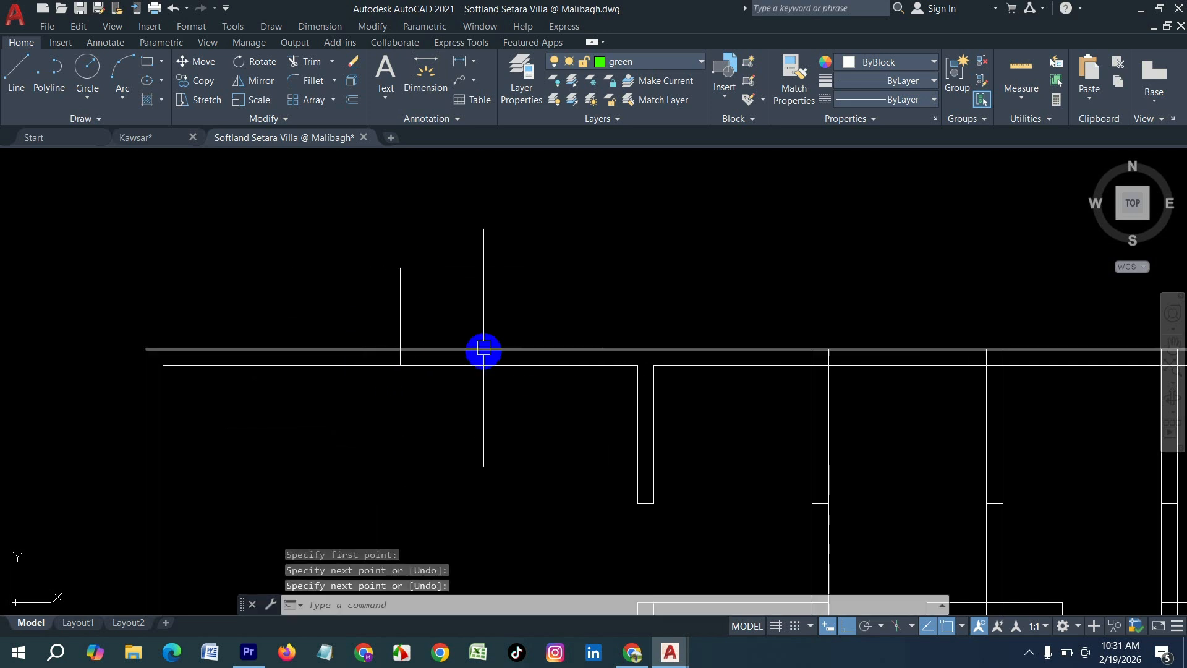
# Offset the vertical guide line on the upper-left room's top wall 2'6" to both sides.
pyautogui.write('o')
pyautogui.press('Return')
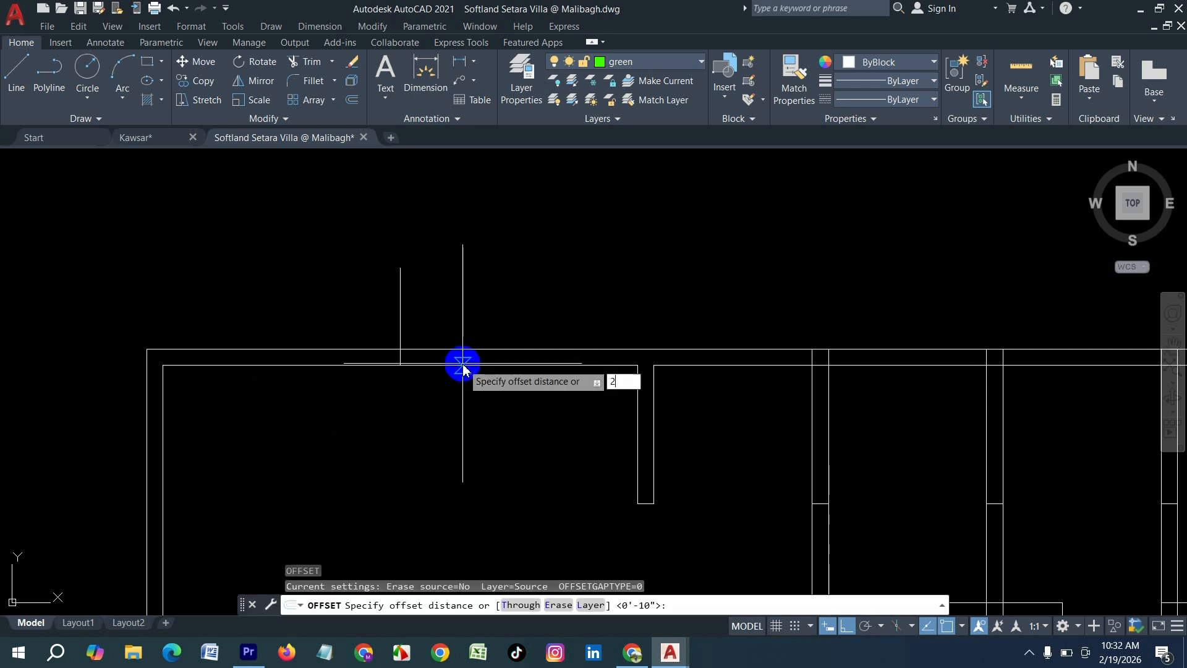
pyautogui.write("2'6")
pyautogui.press('Return')
pyautogui.click(400, 331)
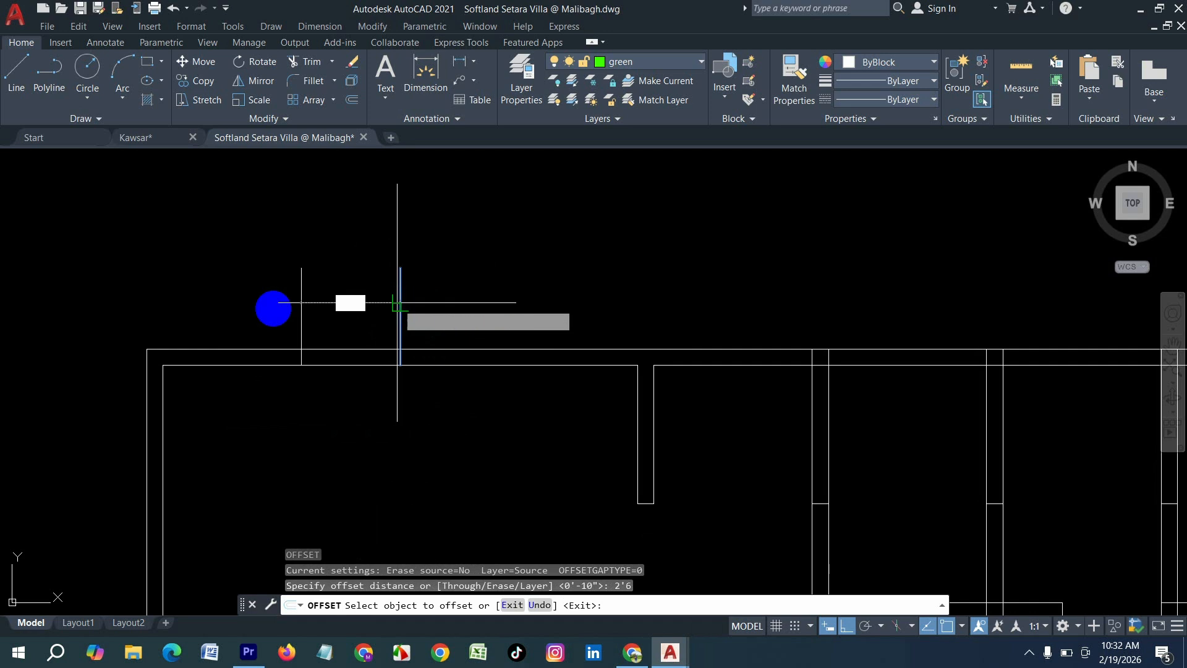
pyautogui.click(273, 307)
pyautogui.click(401, 318)
pyautogui.click(558, 306)
pyautogui.press('Escape')
pyautogui.press('Escape')
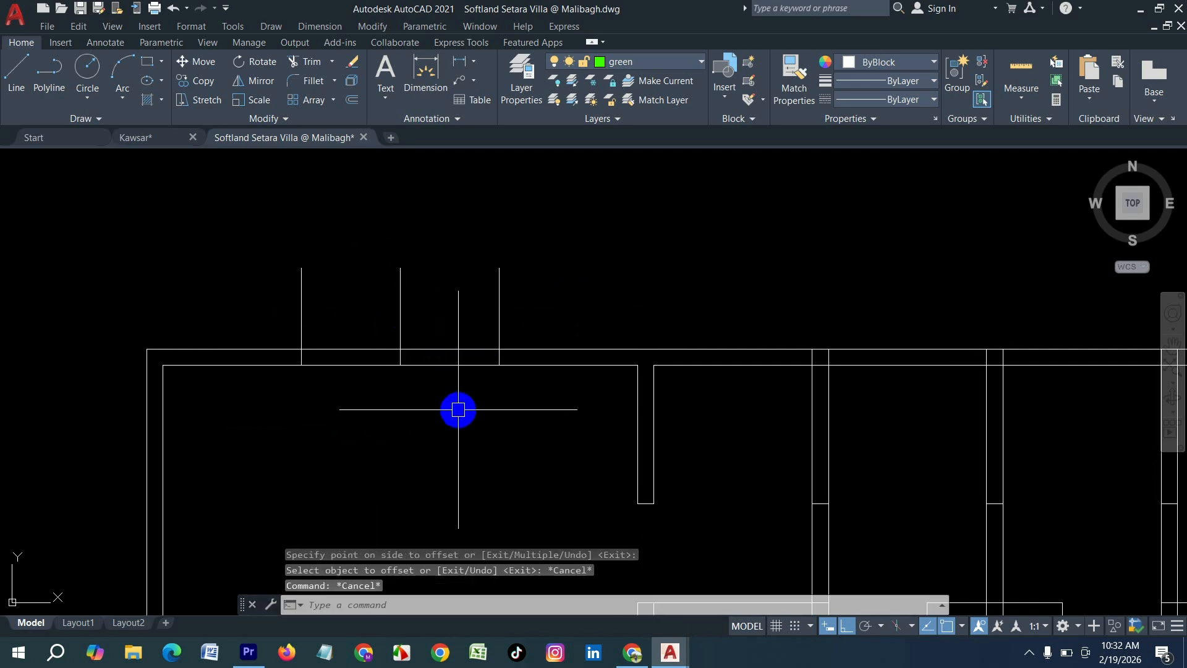
# Trim the upper-left room's top wall between the outer guide lines to open a window gap, and remove all three guides.
pyautogui.write('tr')
pyautogui.press('Return')
pyautogui.moveTo(456, 406); pyautogui.dragTo(450, 298)
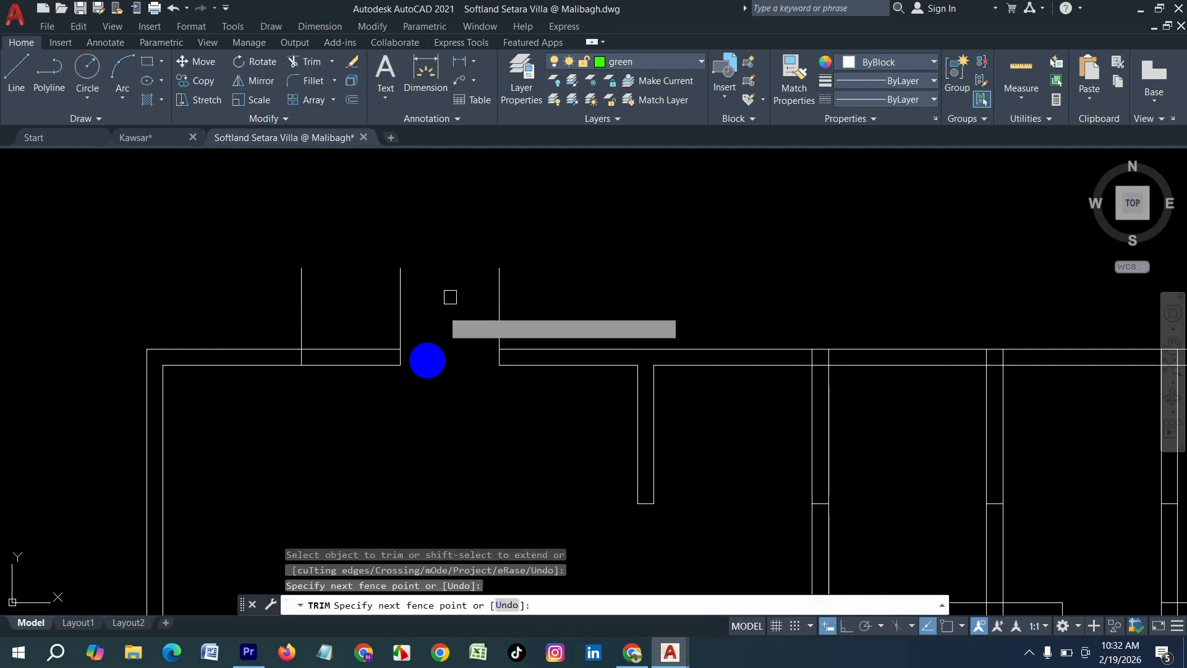
pyautogui.moveTo(409, 403); pyautogui.dragTo(366, 304)
pyautogui.moveTo(531, 298); pyautogui.dragTo(204, 278)
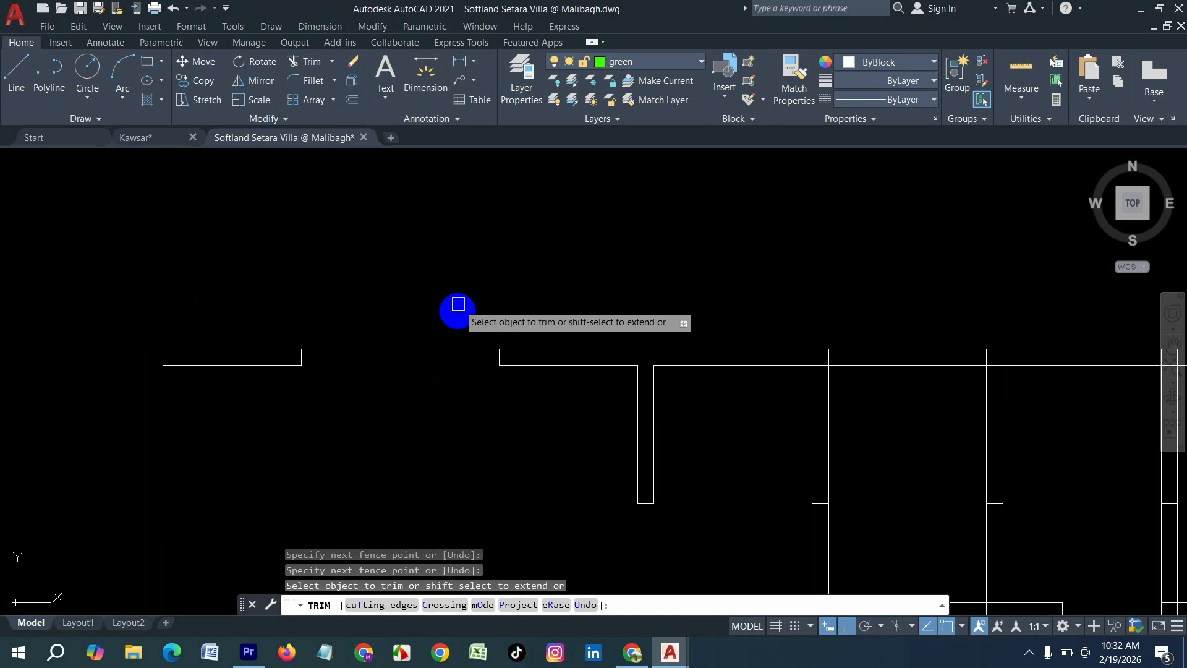
pyautogui.press('Escape')
# Draw a rectangle filling the window gap in the upper-left room's top wall, from one gap edge to the opposite corner.
pyautogui.press('Return')
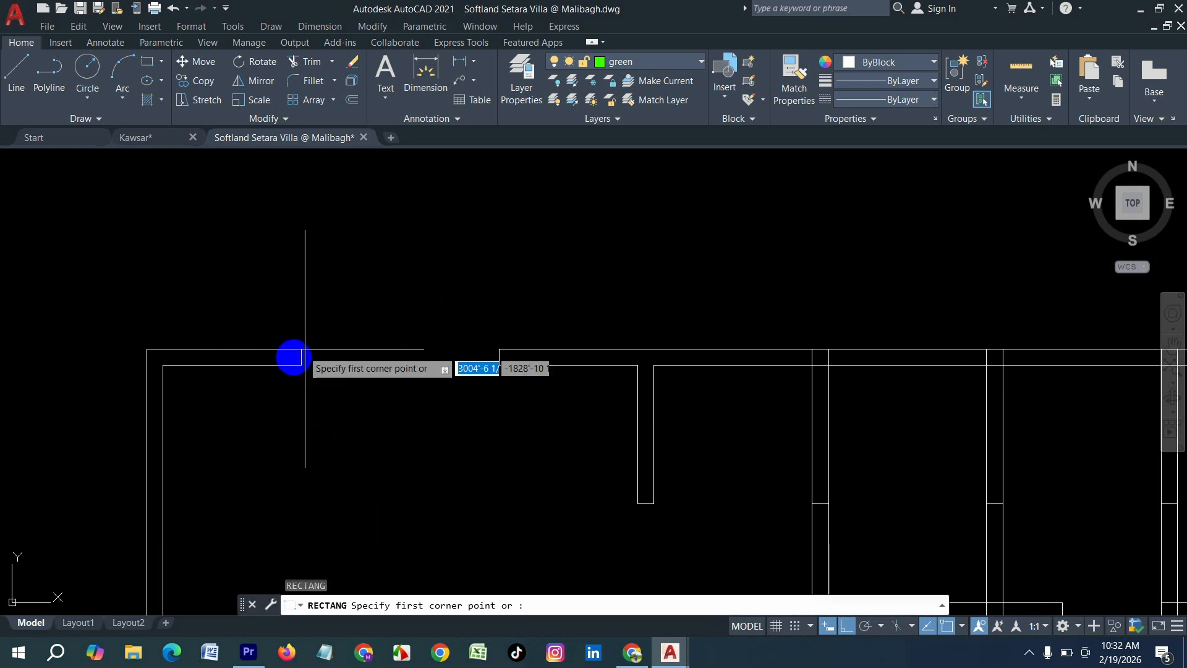
pyautogui.click(302, 350)
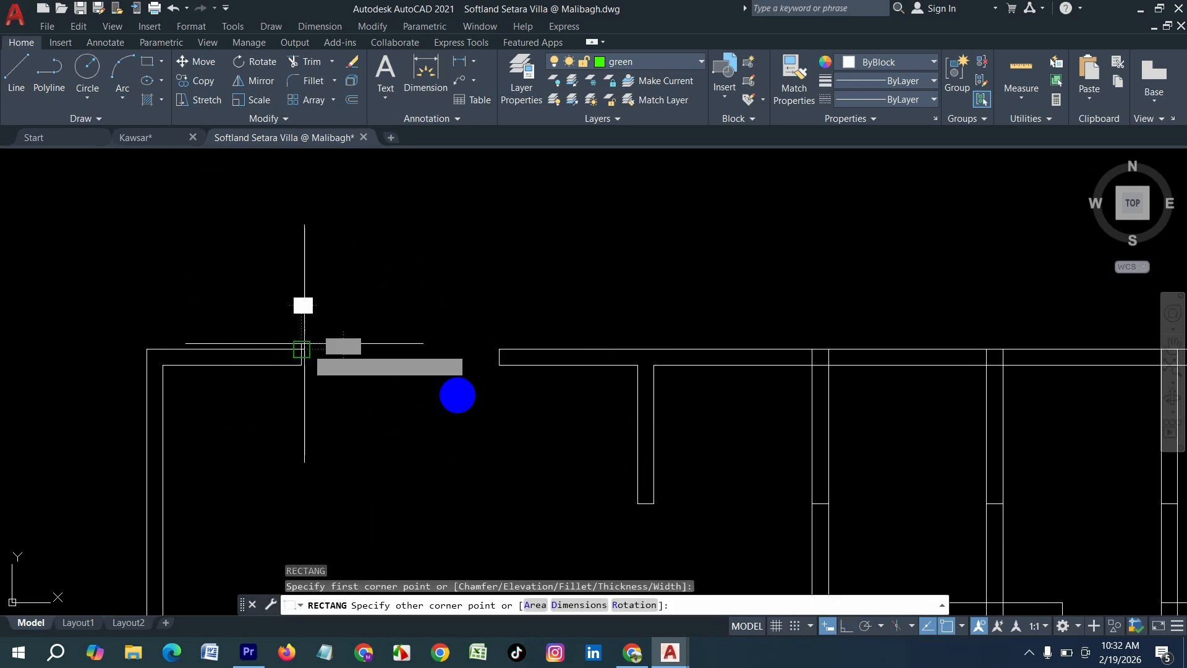
pyautogui.click(499, 365)
# Offset the window rectangle in the upper-left room's top wall 2" inward.
pyautogui.write('o')
pyautogui.press('Return')
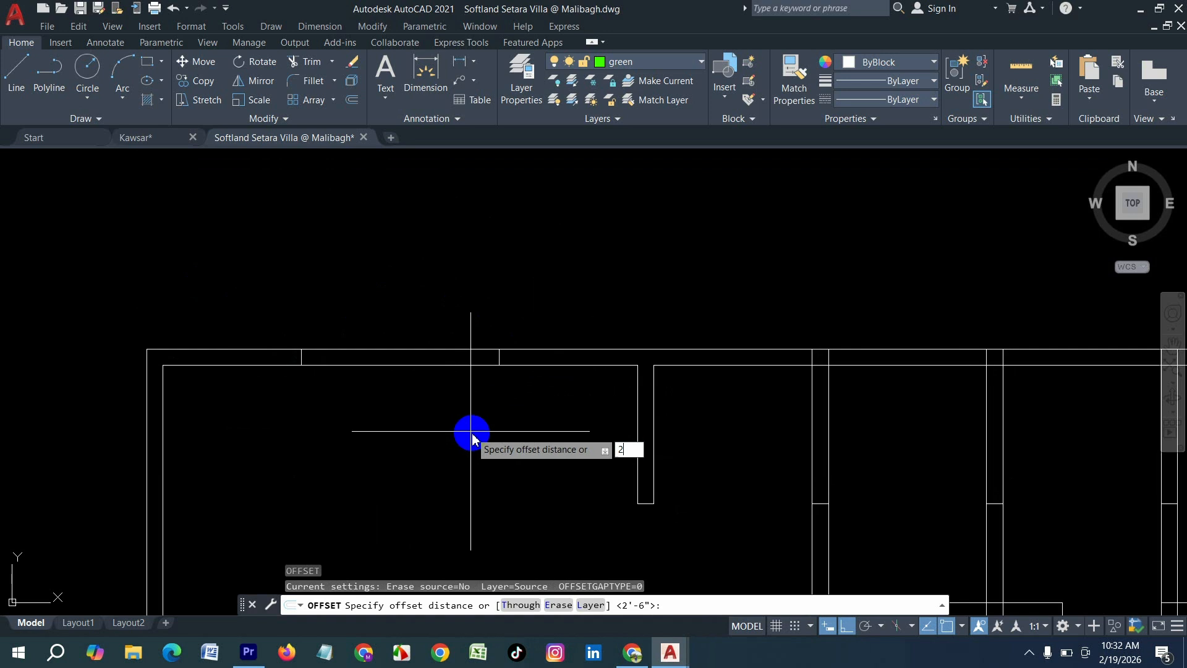
pyautogui.write('2')
pyautogui.press('Return')
pyautogui.scroll(2, 426, 396)
pyautogui.click(411, 363)
pyautogui.scroll(3, 413, 349)
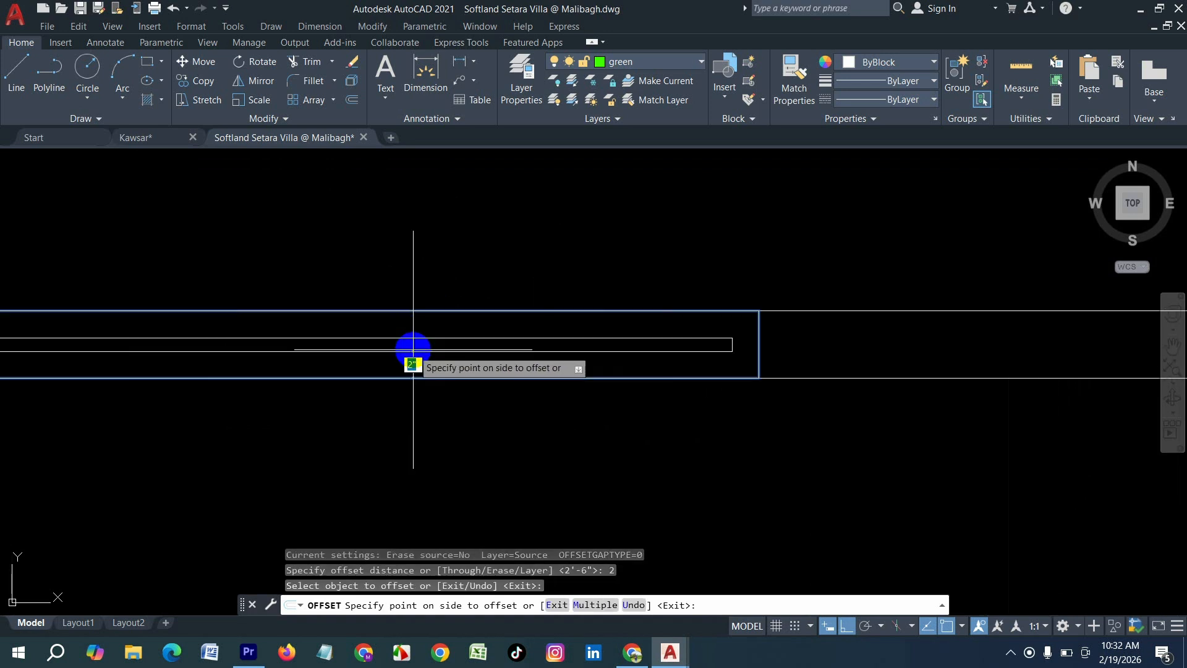
pyautogui.click(413, 349)
pyautogui.scroll(-5, 556, 339)
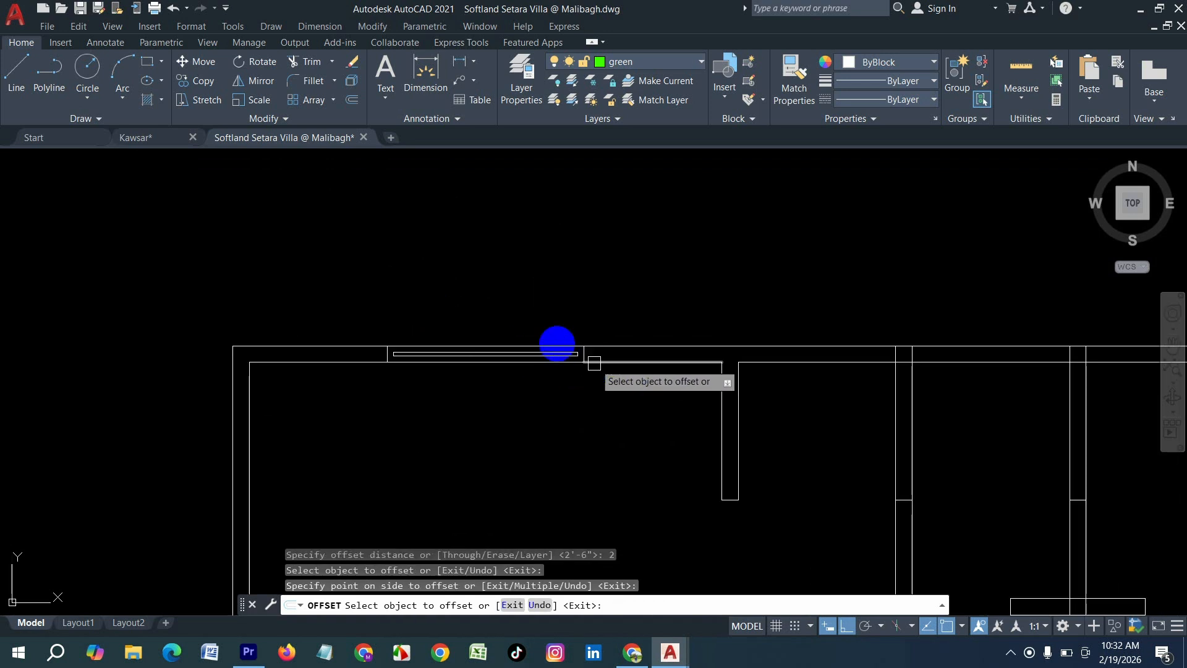
pyautogui.scroll(3, 482, 303)
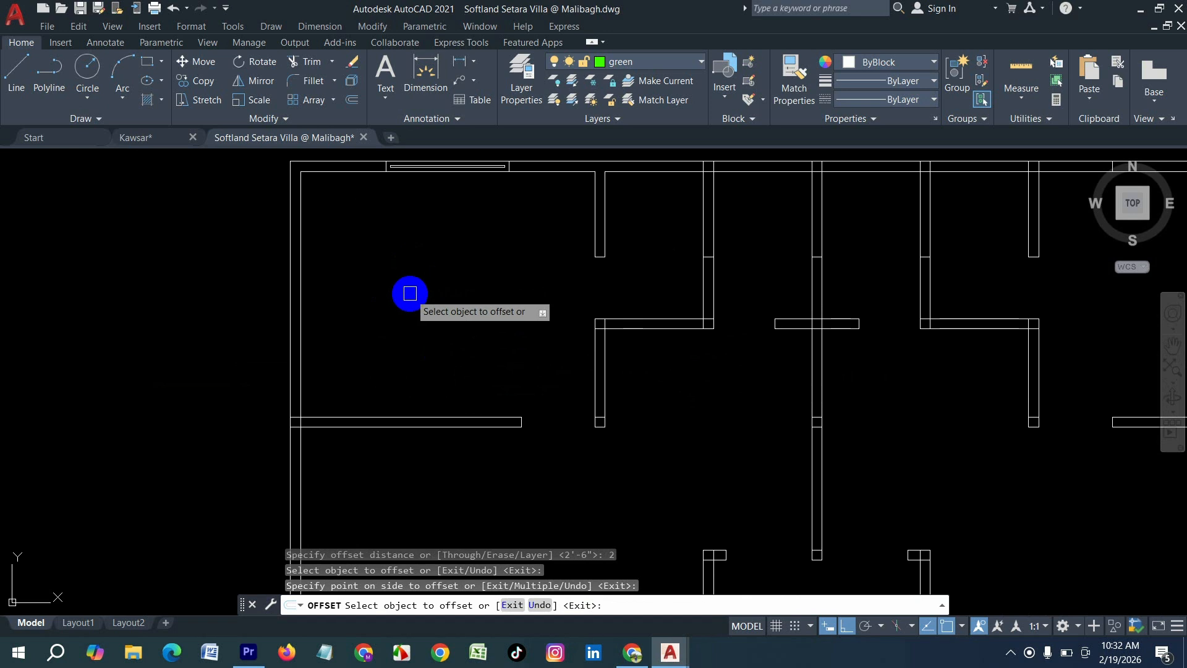
pyautogui.press('Escape')
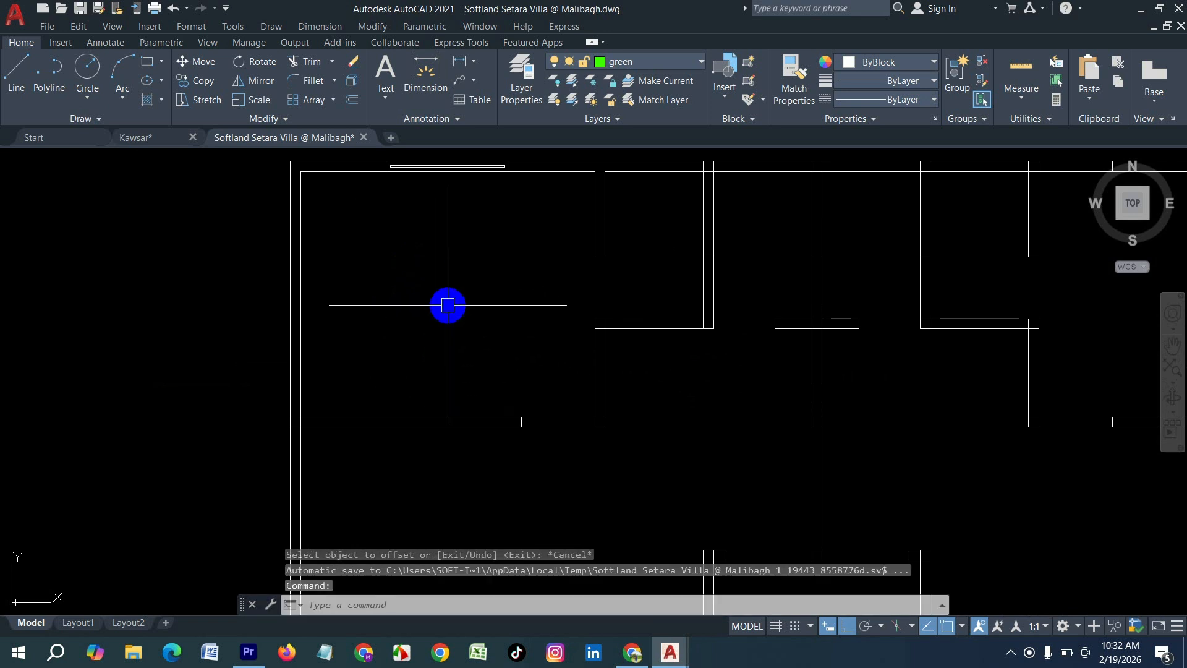
pyautogui.write('m')
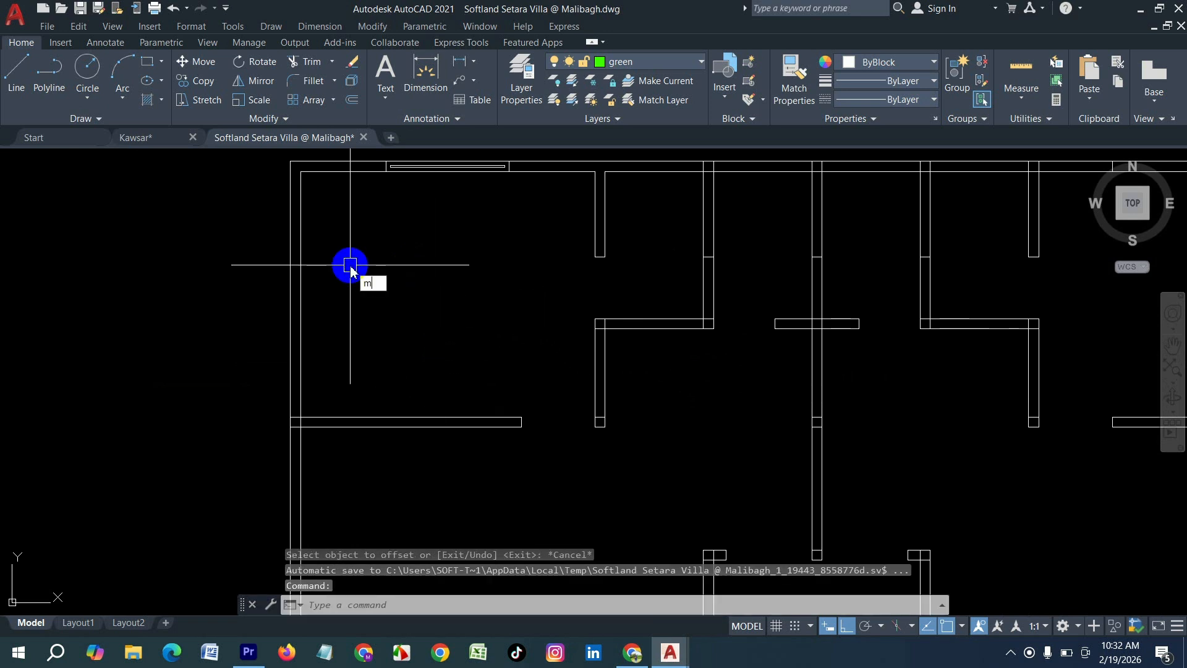
pyautogui.write('re')
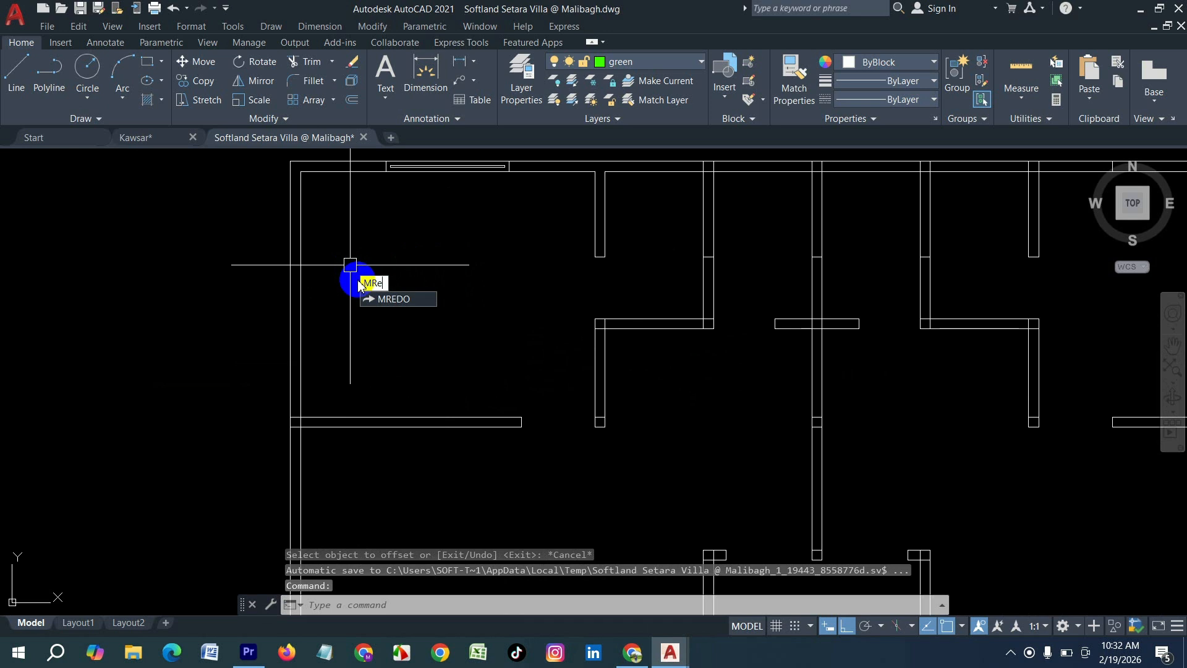
pyautogui.write('a')
pyautogui.press('Return')
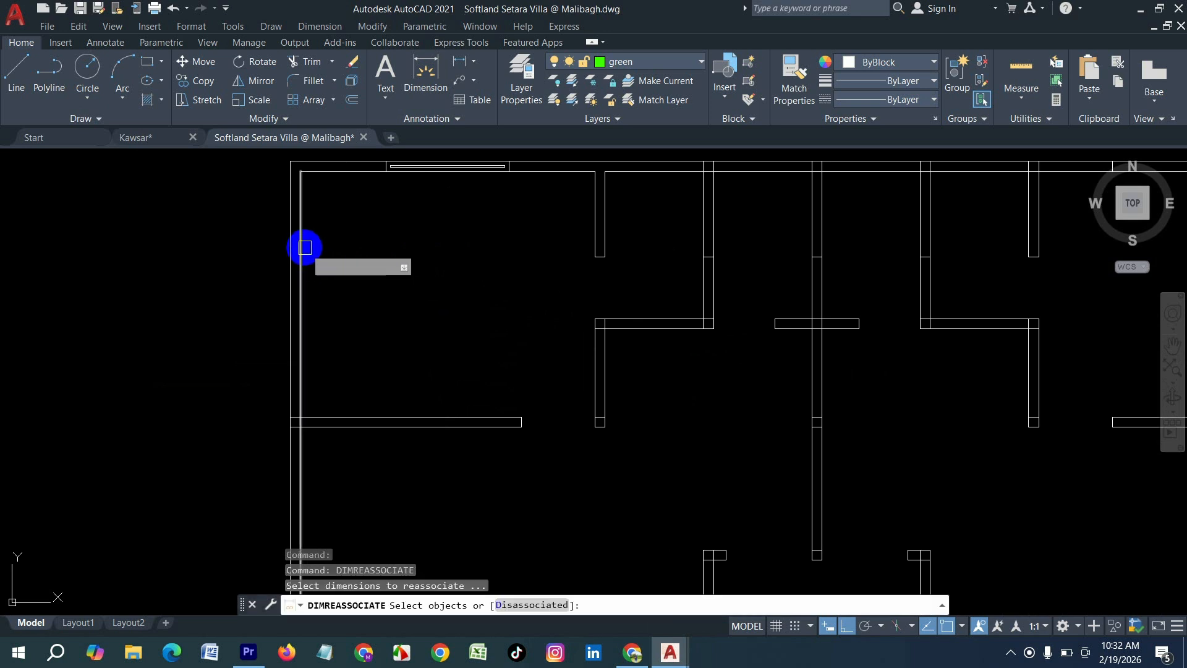
pyautogui.press('Escape')
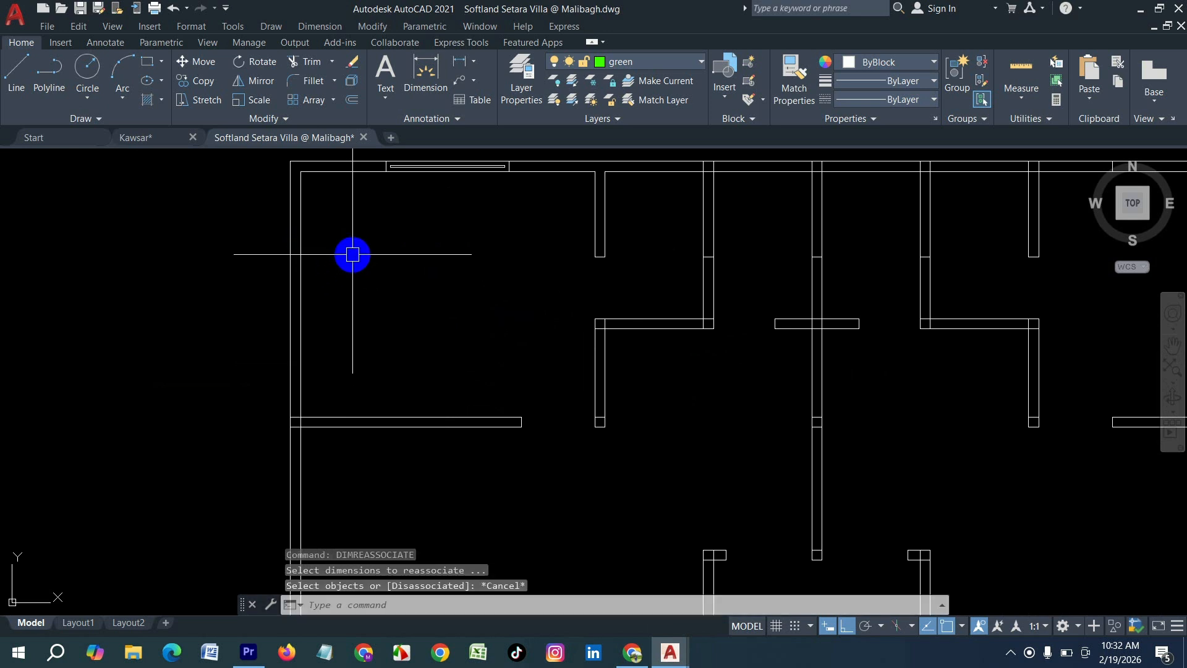
# Measure the upper-left room's clear inner width and depth with temporary linear dimensions.
pyautogui.press('Return')
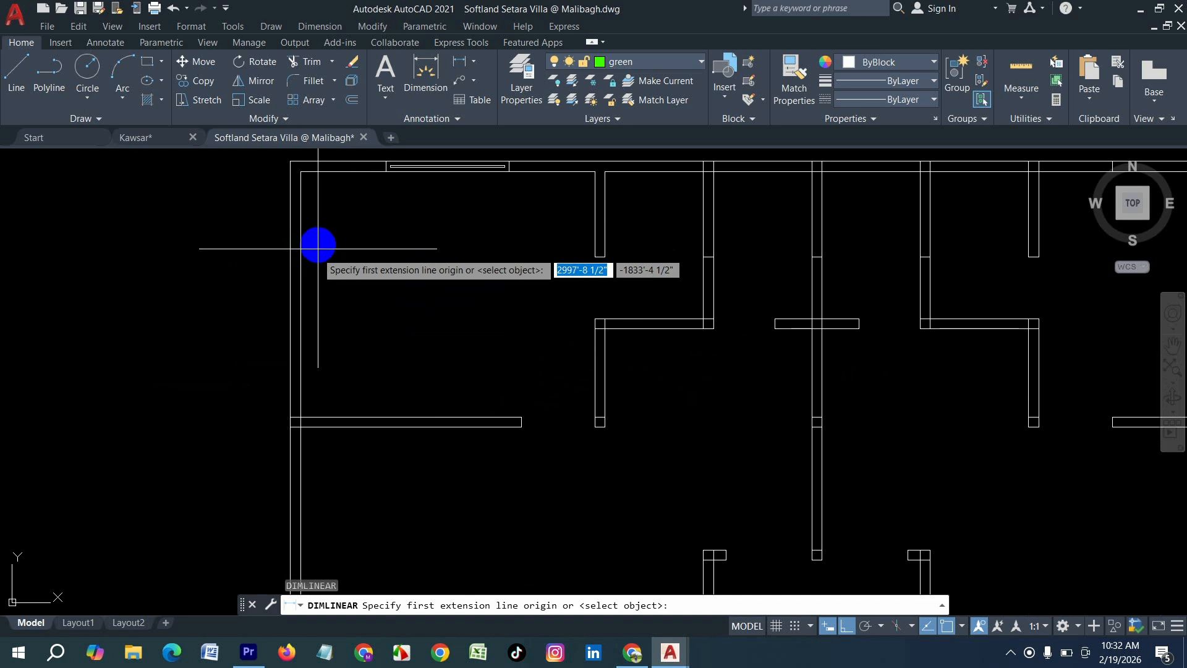
pyautogui.click(301, 234)
pyautogui.click(589, 233)
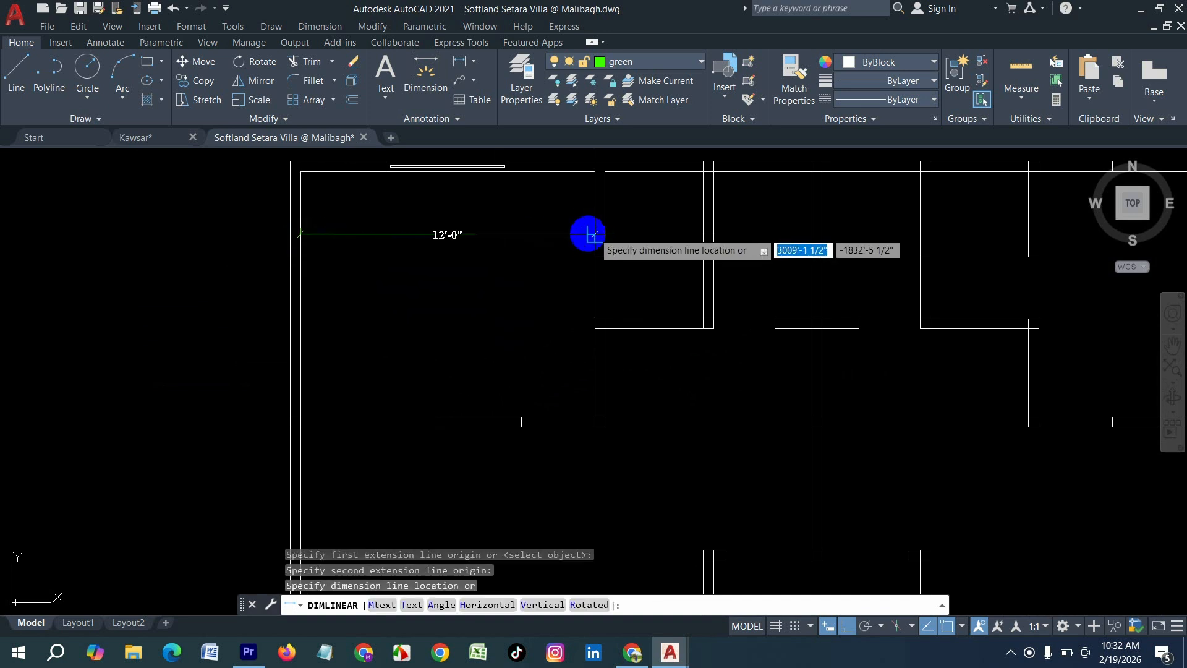
pyautogui.press('Escape')
pyautogui.press('Return')
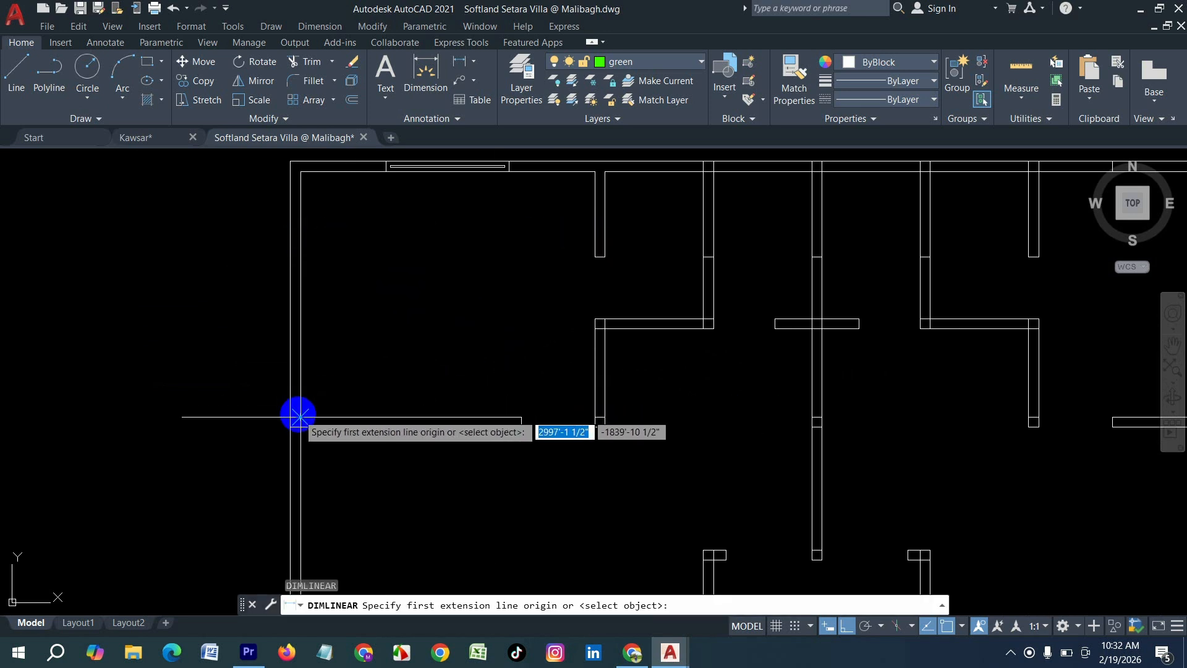
pyautogui.click(301, 415)
pyautogui.click(300, 172)
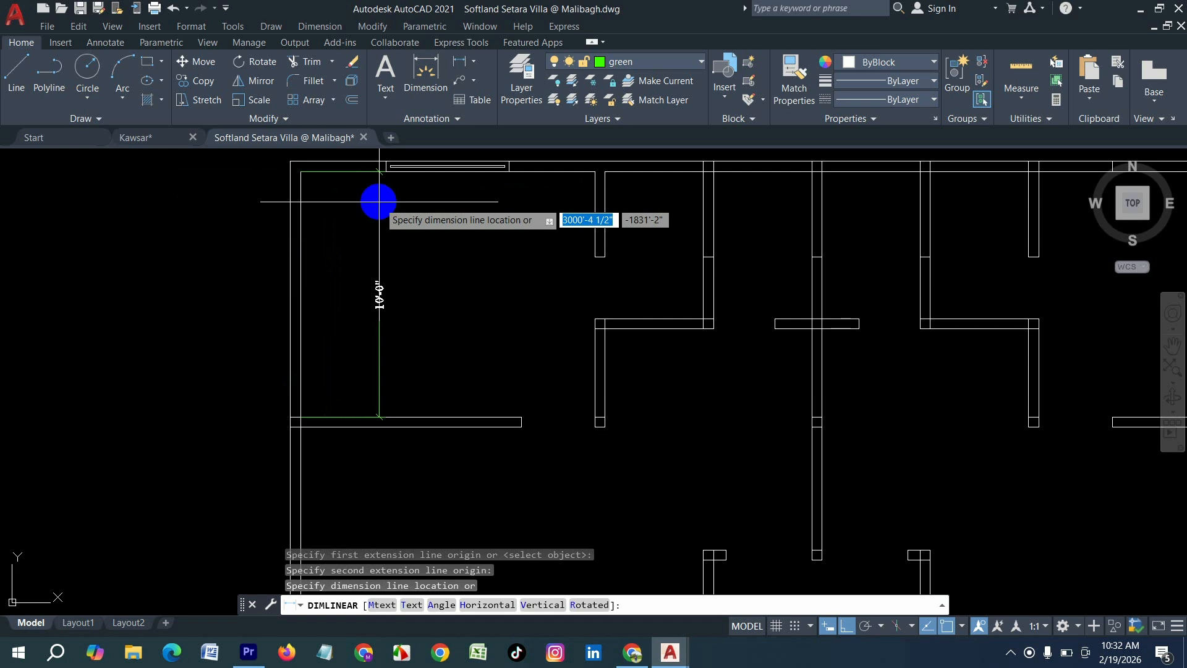
pyautogui.scroll(1, 377, 204)
pyautogui.scroll(-3, 361, 212)
pyautogui.press('Escape')
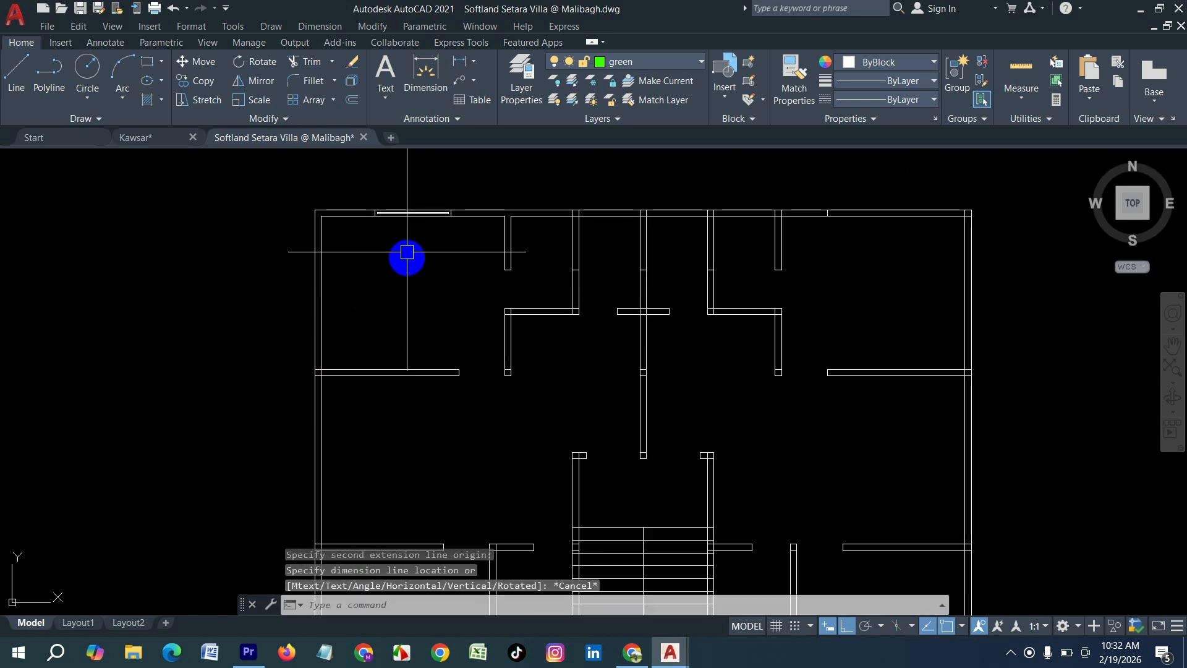
# Add a centred, italic multiline label "Bed Room 12'-0"x10'-0"" with 10" text height in the upper-left room.
pyautogui.write('mt')
pyautogui.press('Return')
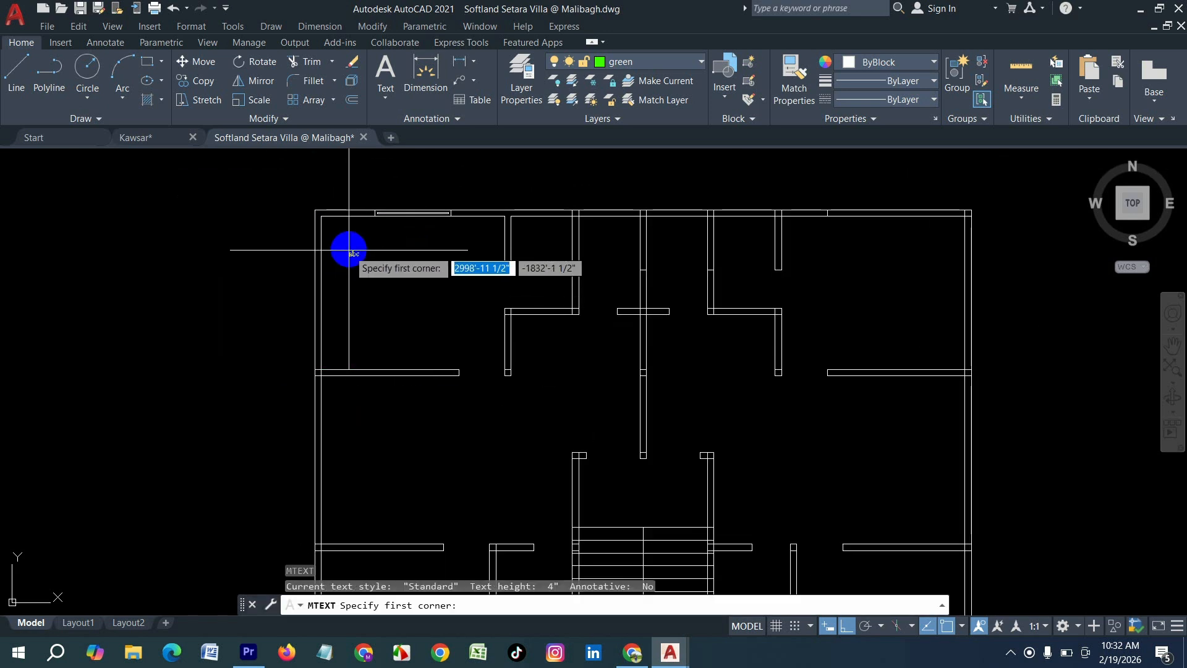
pyautogui.click(349, 249)
pyautogui.click(481, 347)
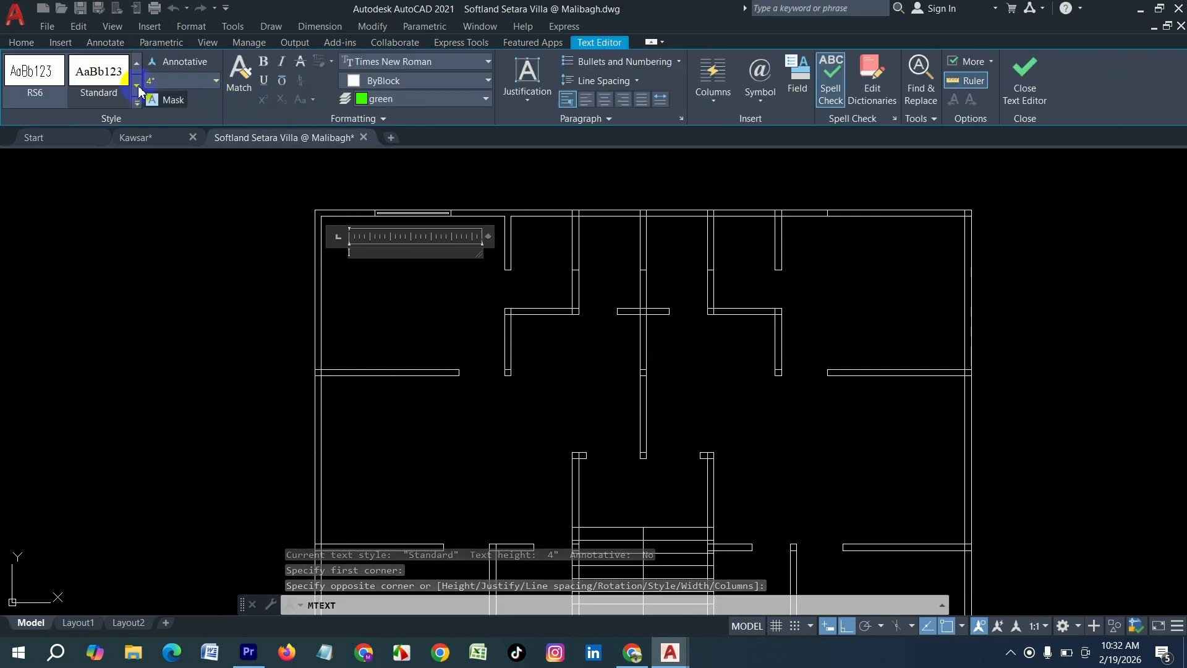
pyautogui.press('Return')
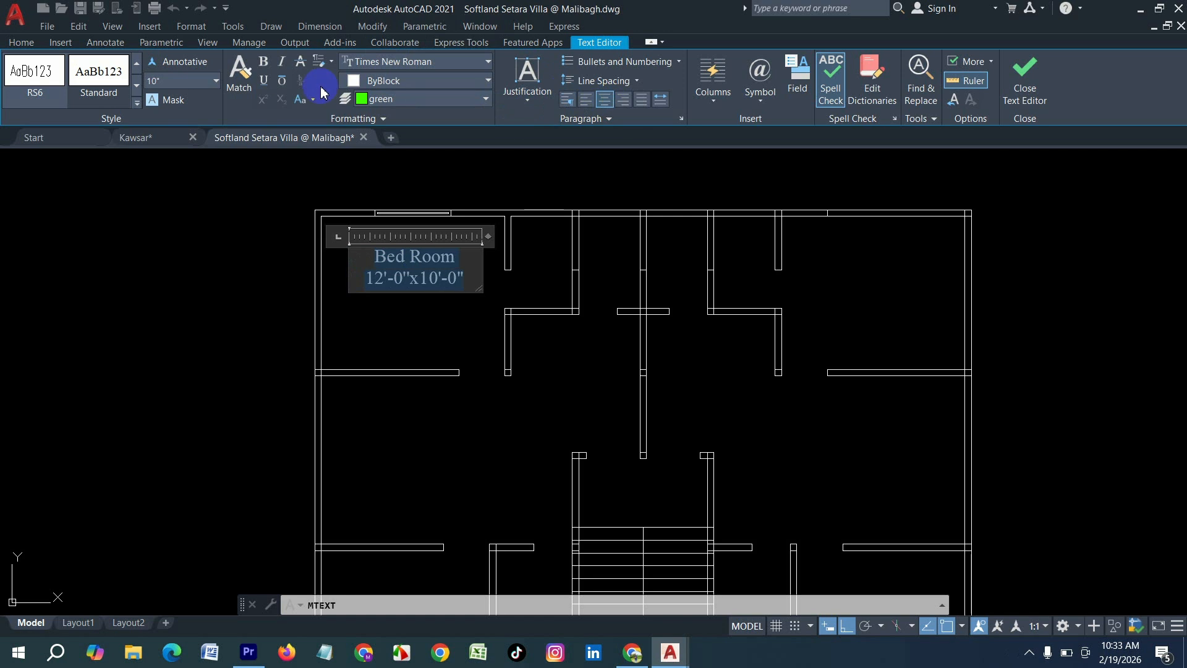
pyautogui.click(159, 303)
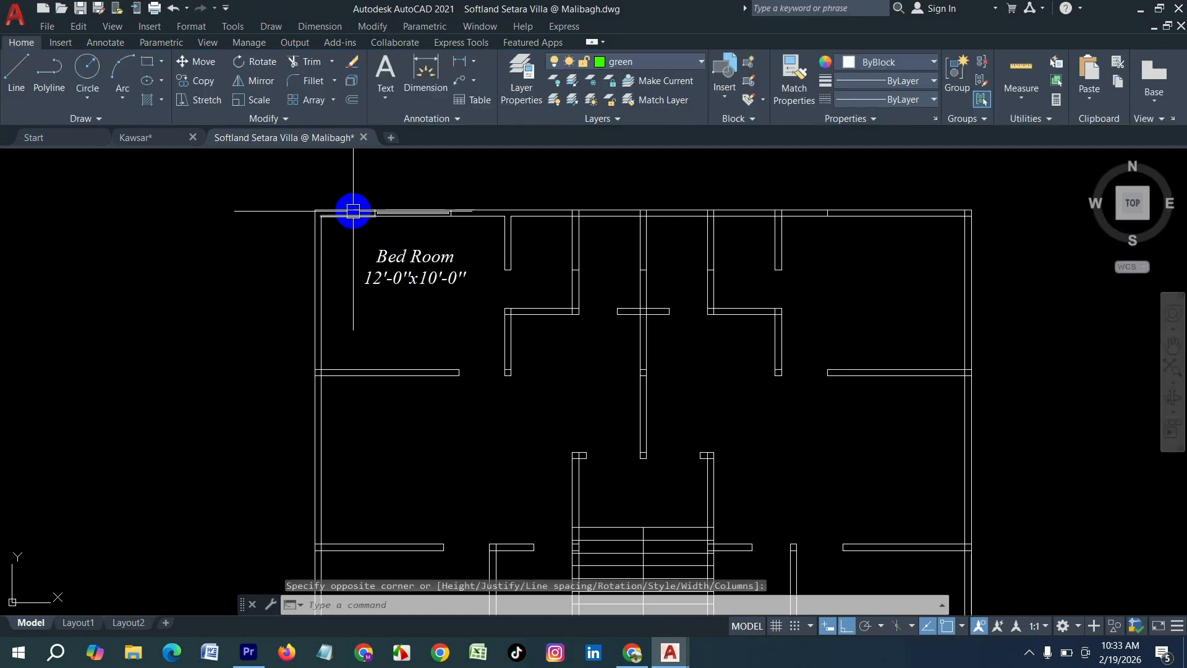
# Delete the 3'-0" dimension below the middle of the three door symbols beside the plan.
pyautogui.scroll(2, 503, 273)
pyautogui.scroll(-4, 373, 291)
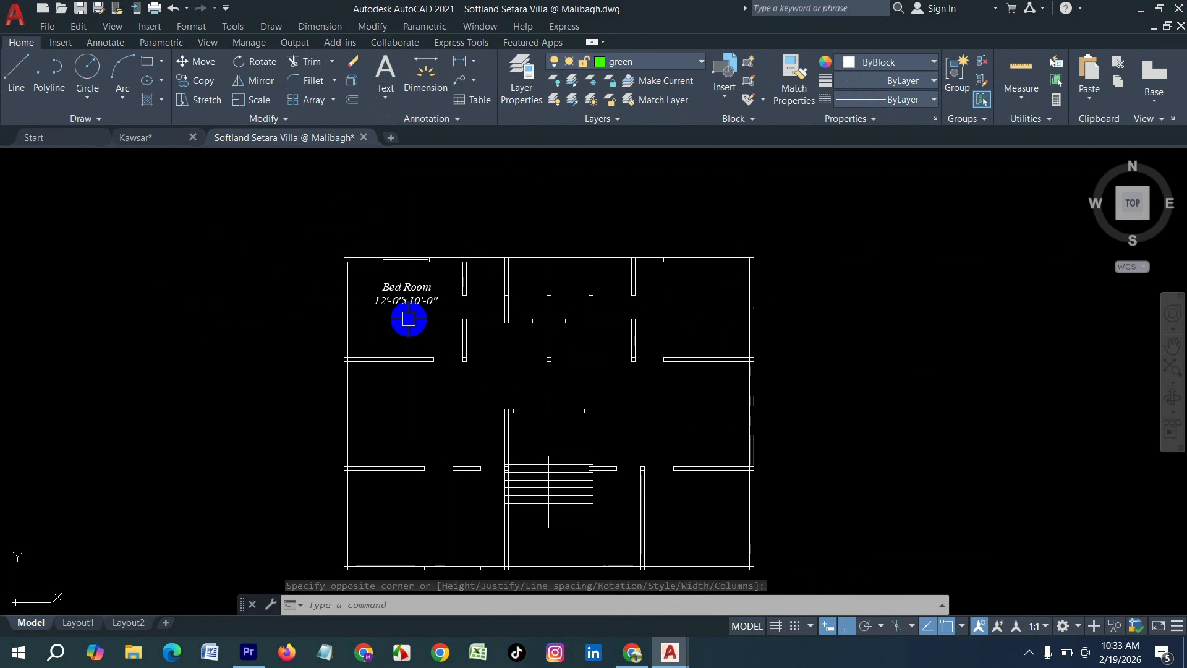
pyautogui.scroll(4, 454, 364)
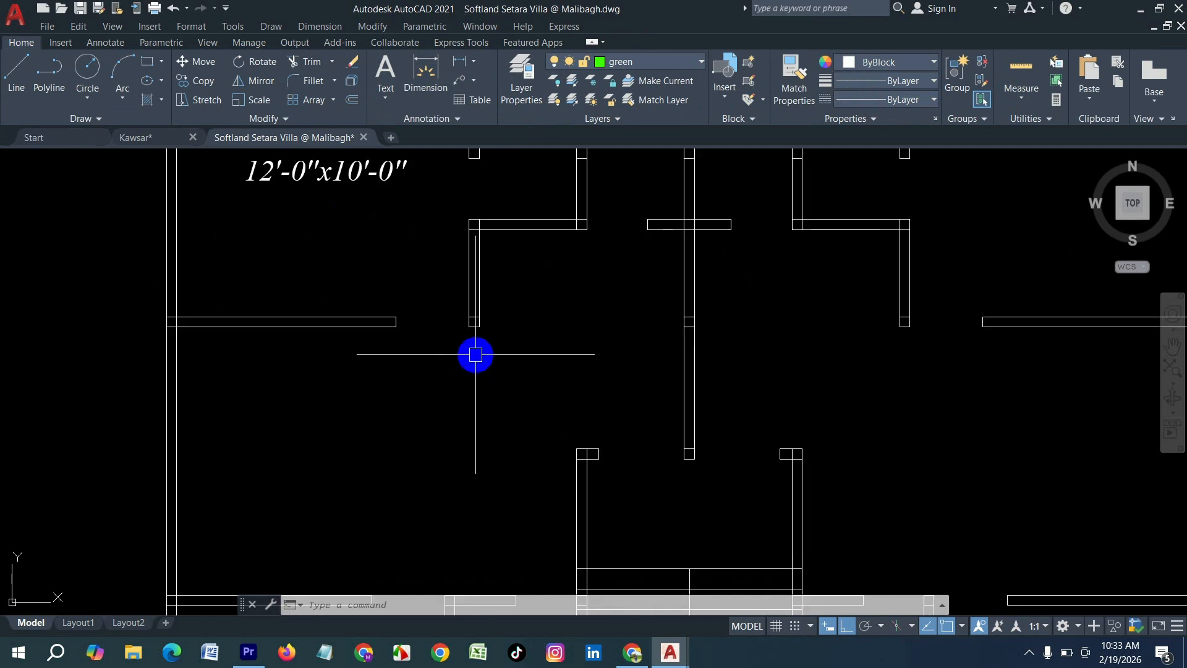
pyautogui.scroll(-10, 551, 298)
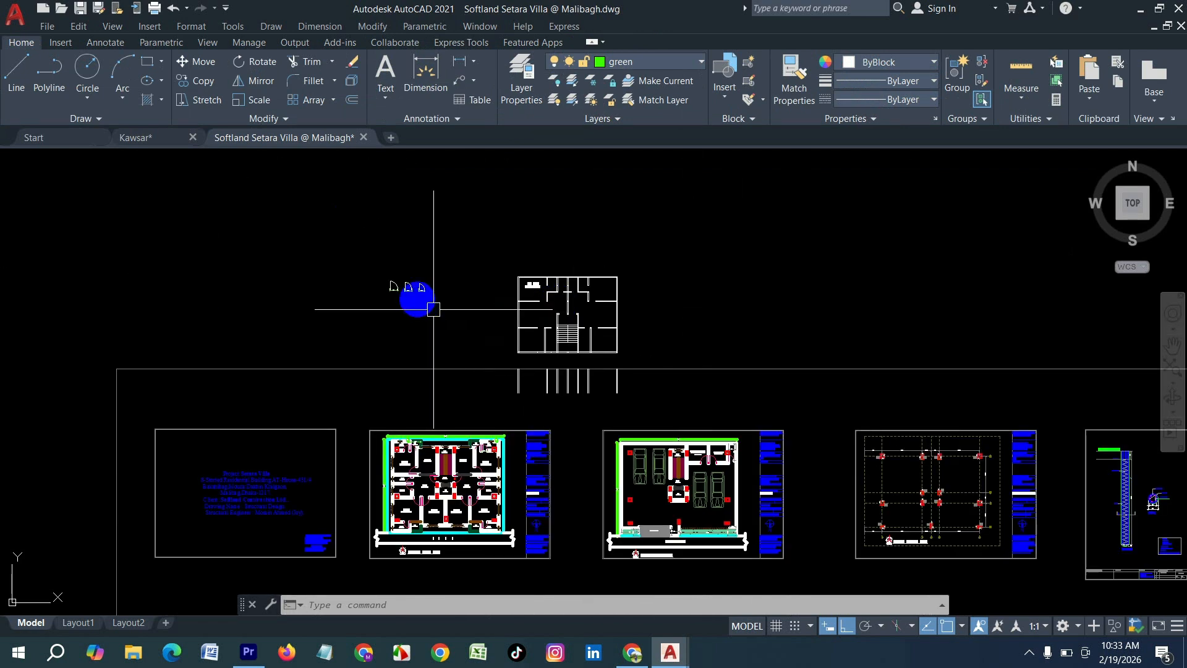
pyautogui.scroll(6, 470, 303)
pyautogui.scroll(3, 706, 298)
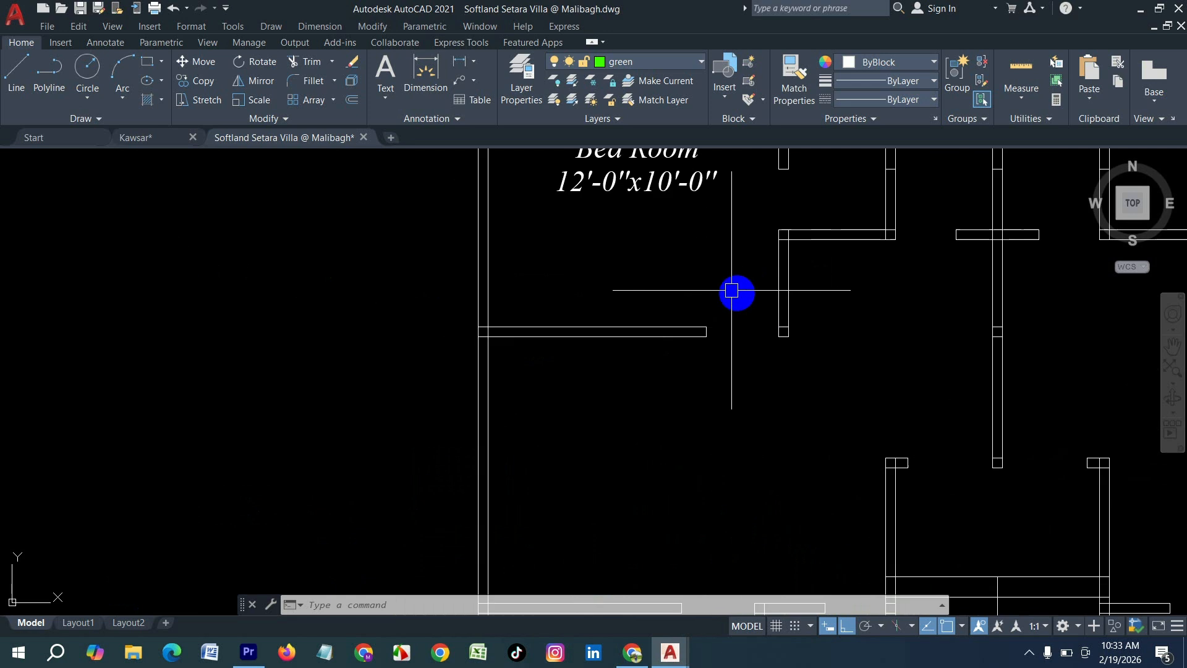
pyautogui.scroll(-5, 698, 321)
pyautogui.scroll(8, 421, 290)
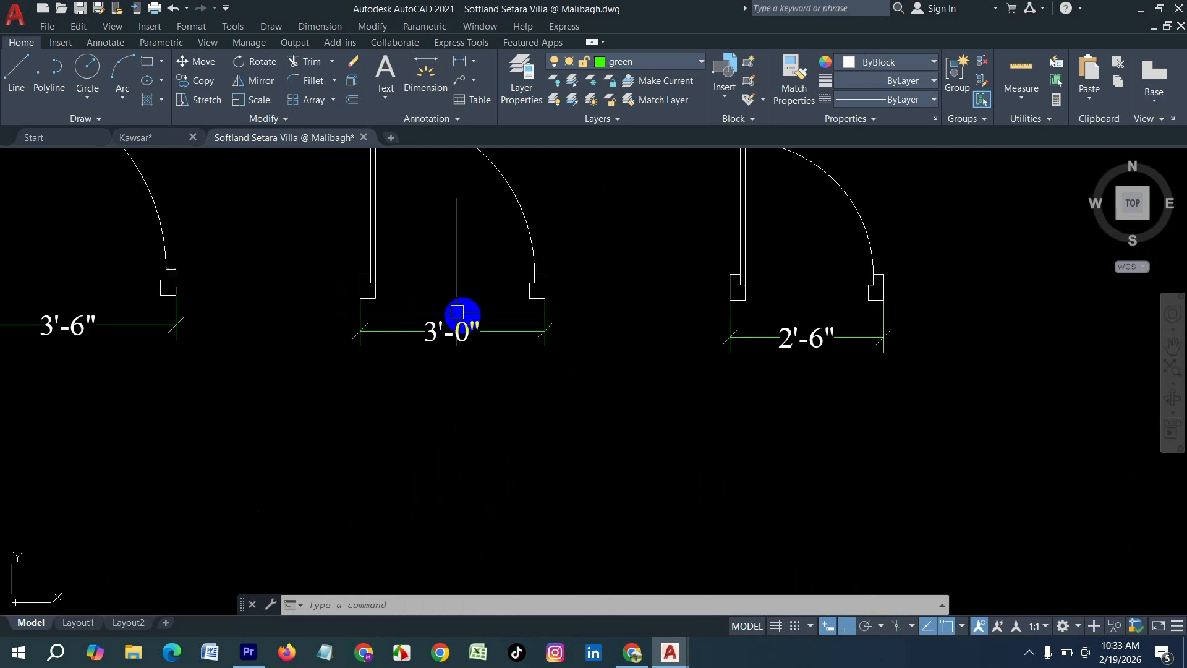
pyautogui.click(471, 334)
pyautogui.click(452, 330)
pyautogui.press('Delete')
# Convert the middle door symbol into a block, replacing the already used name "door 4" with an unused door name.
pyautogui.scroll(-4, 439, 387)
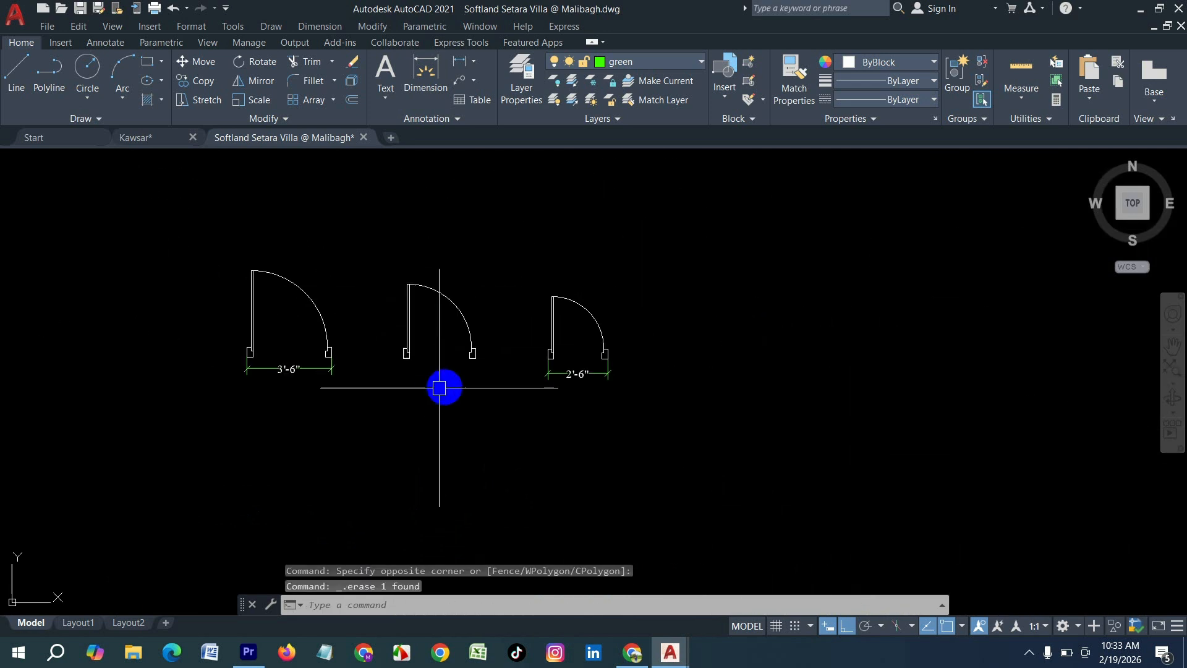
pyautogui.click(498, 388)
pyautogui.click(392, 265)
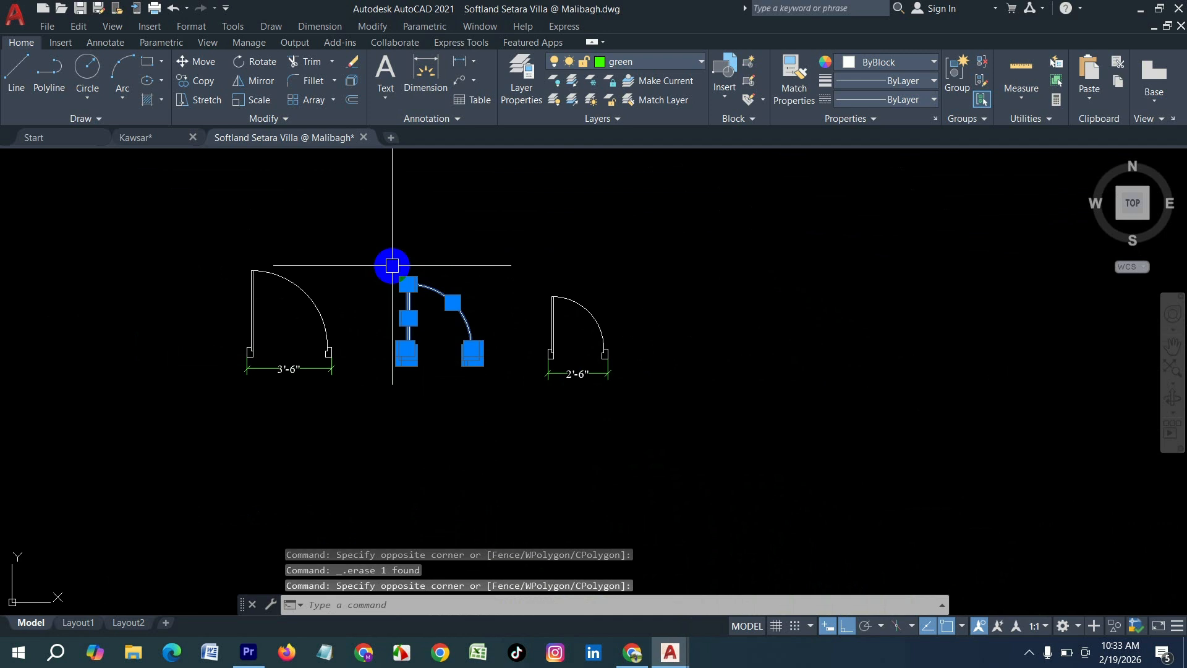
pyautogui.write('b')
pyautogui.press('Return')
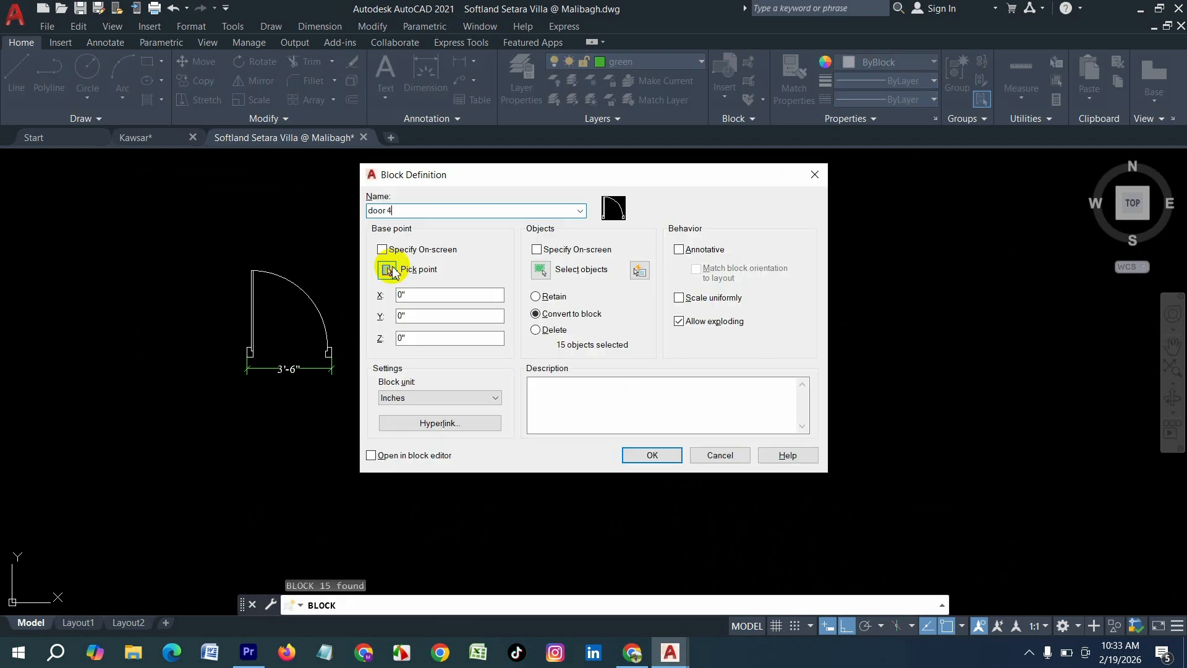
pyautogui.press('Return')
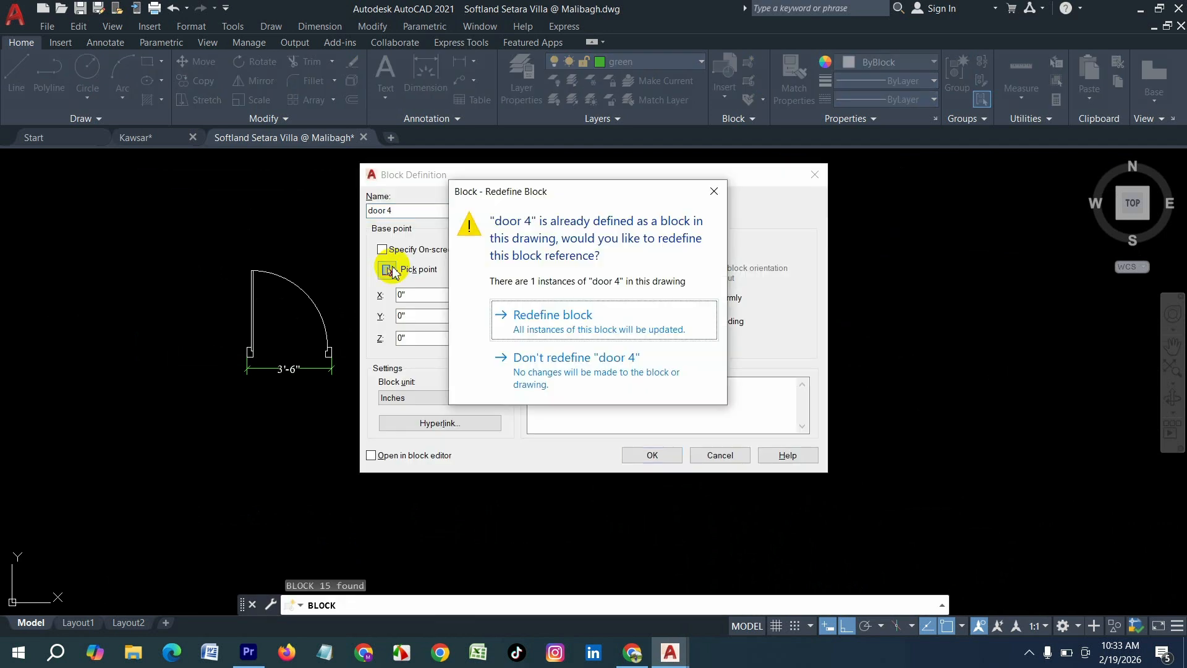
pyautogui.click(712, 195)
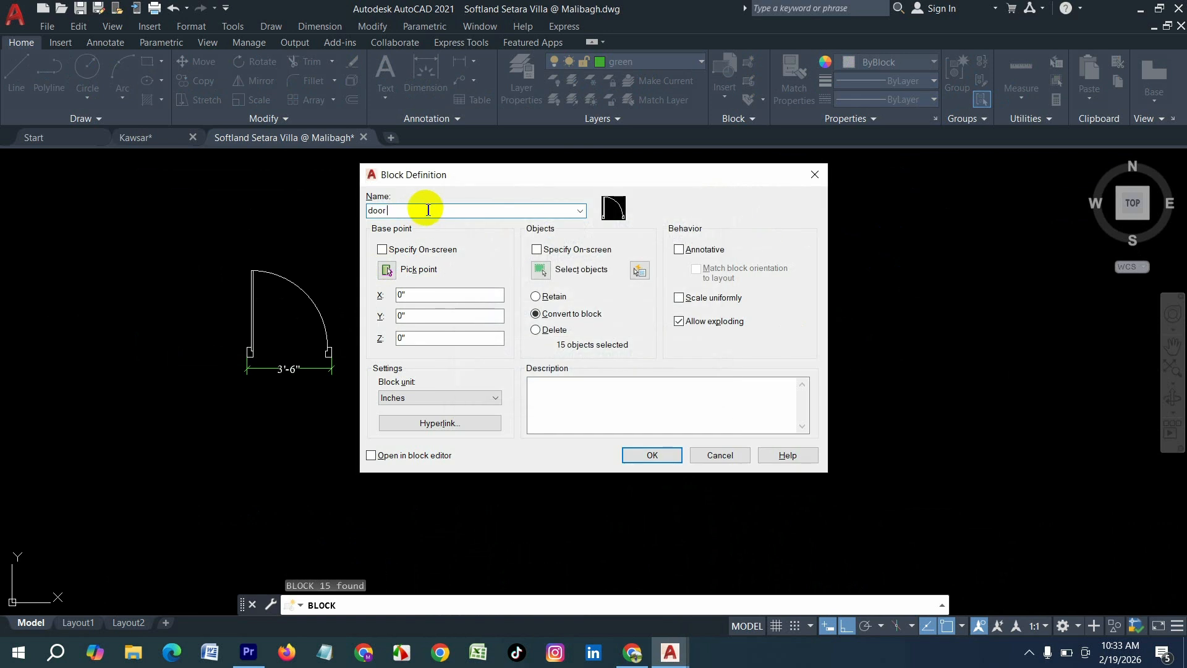
pyautogui.press('Return')
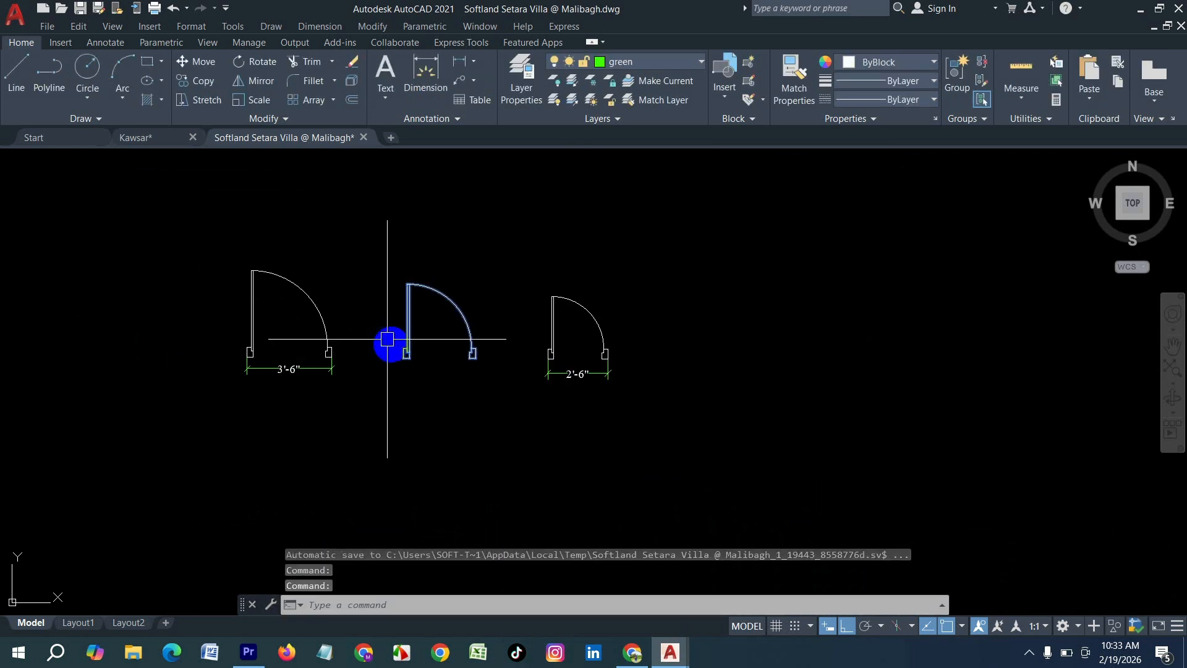
# Move the door block by its lower-left jamb corner into the door opening in the upper-right room's bottom wall.
pyautogui.write('m')
pyautogui.press('Return')
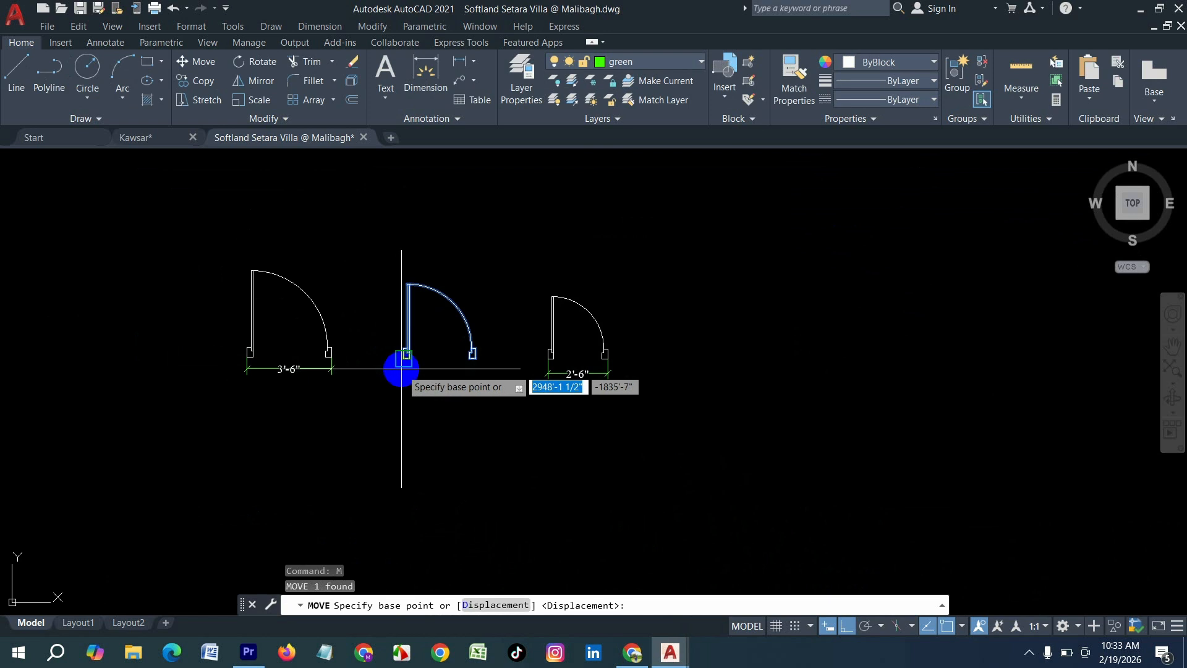
pyautogui.click(403, 369)
pyautogui.scroll(-8, 545, 355)
pyautogui.scroll(12, 538, 355)
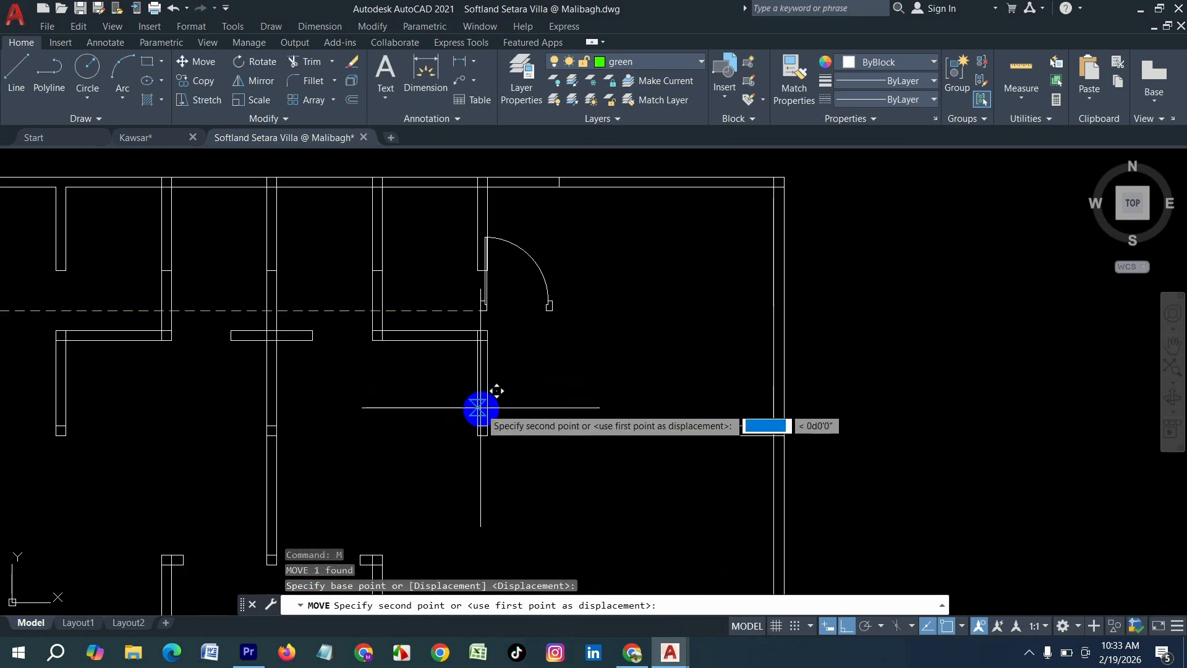
pyautogui.click(478, 434)
pyautogui.scroll(-4, 680, 377)
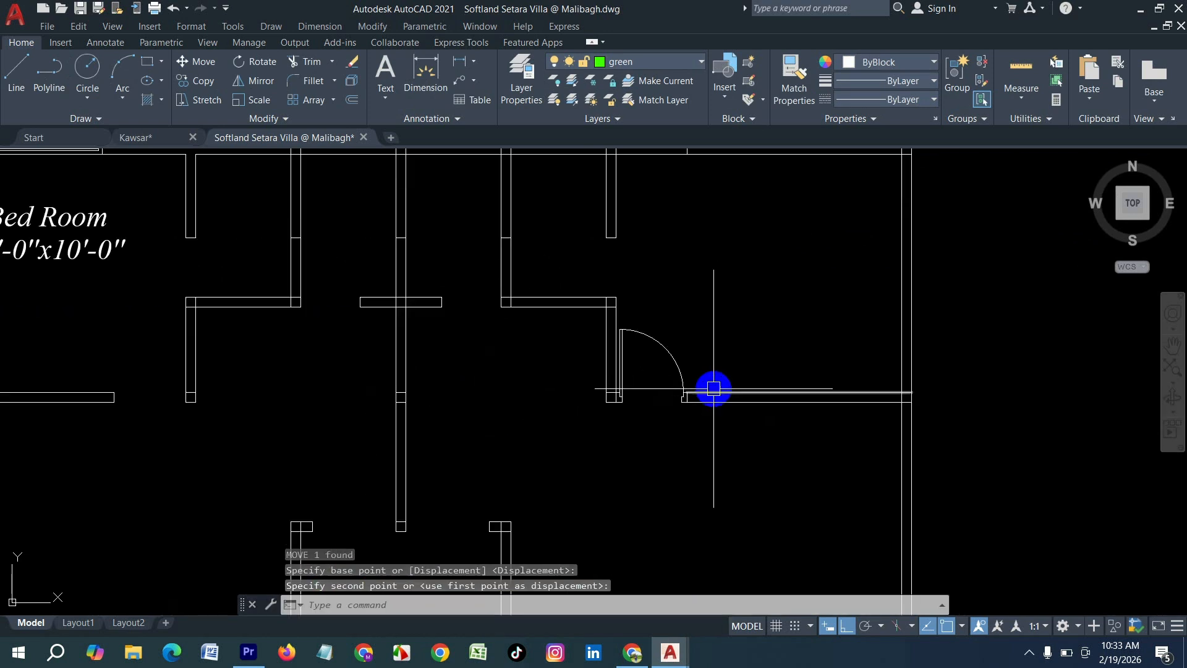
# Mirror the upper-right room's door block about a vertical line near the plan's middle to the upper-left bedroom, keeping the source.
pyautogui.click(667, 343)
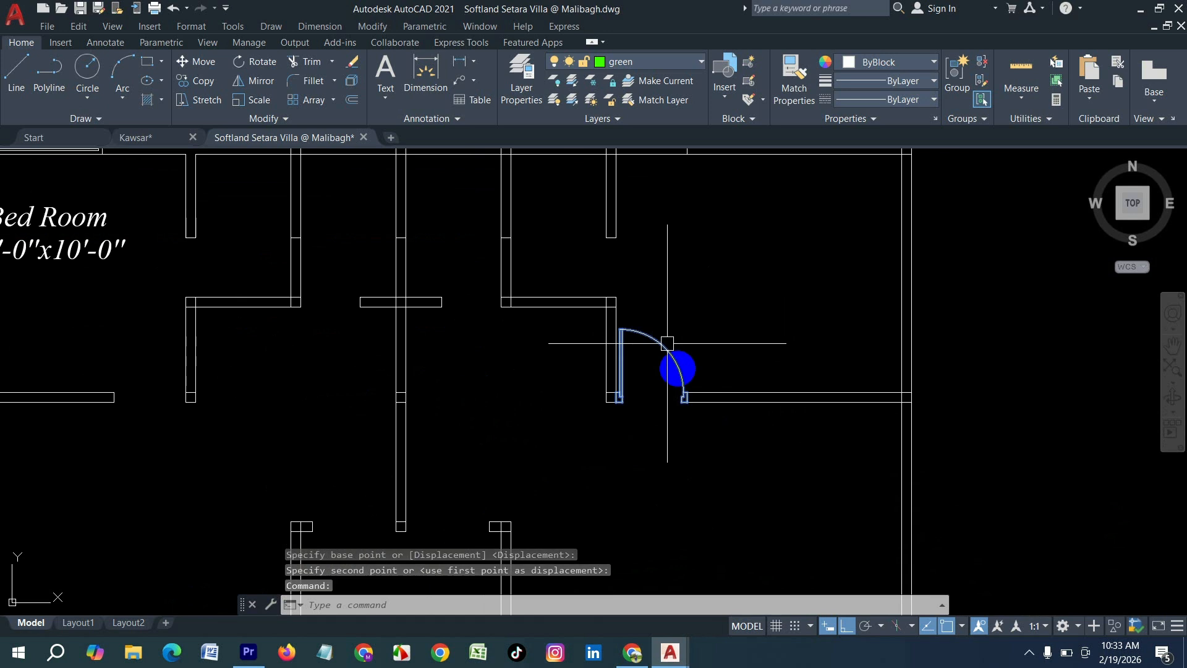
pyautogui.write('mi')
pyautogui.press('Return')
pyautogui.scroll(-4, 731, 441)
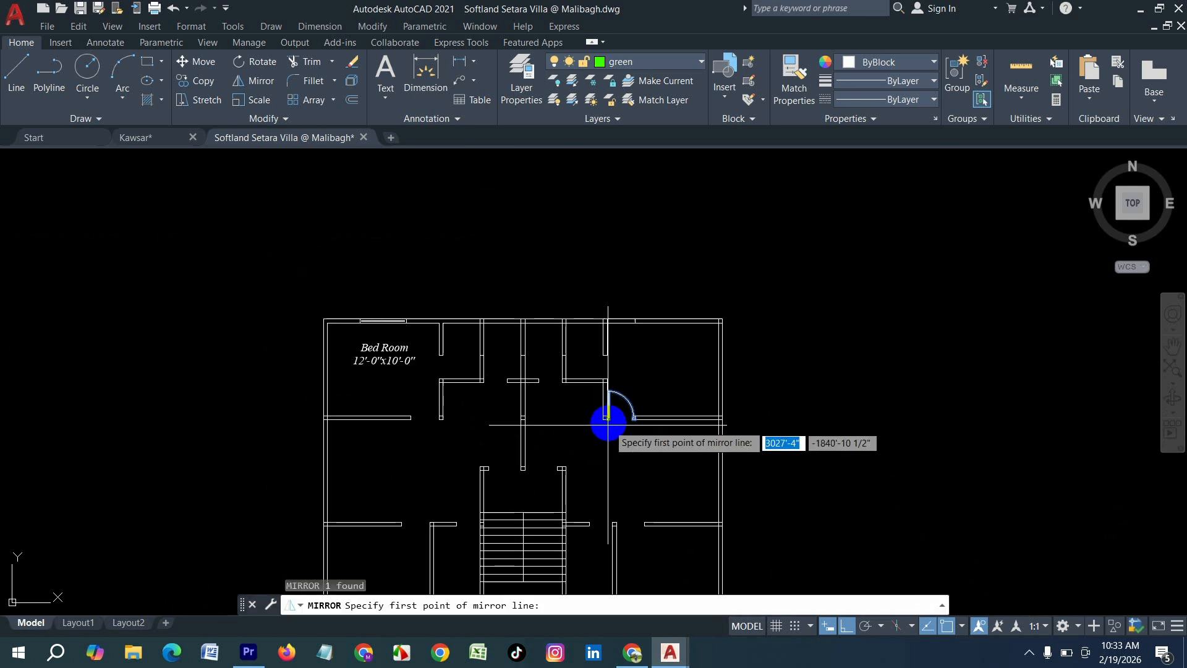
pyautogui.scroll(5, 599, 336)
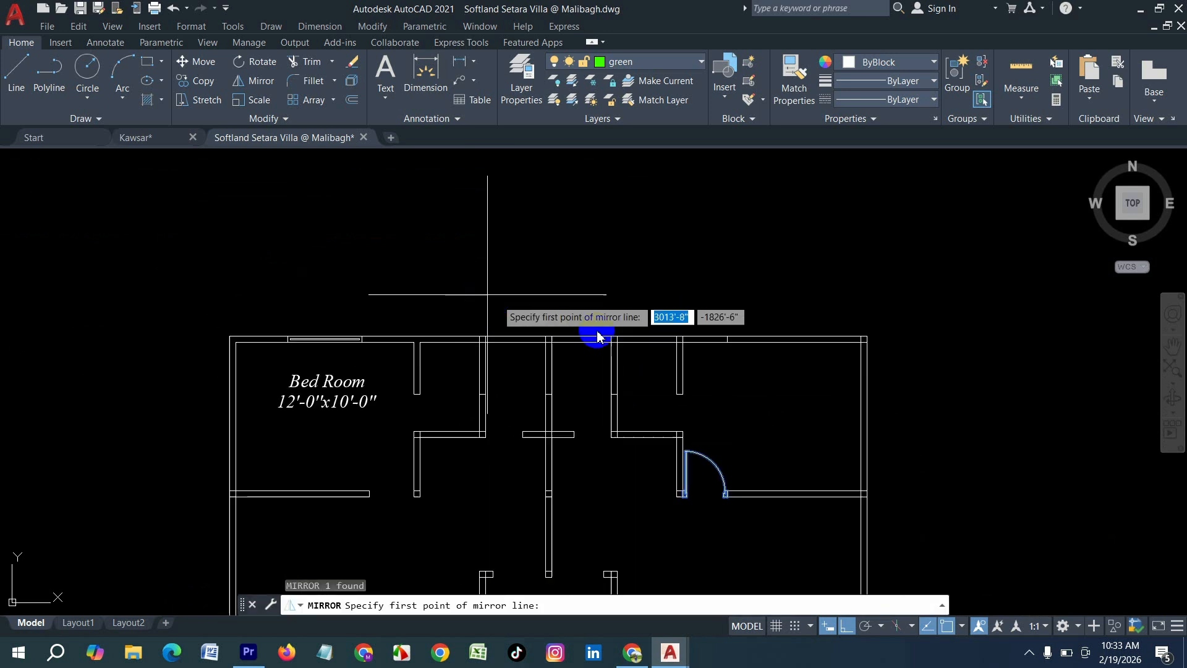
pyautogui.click(539, 344)
pyautogui.scroll(-4, 518, 210)
pyautogui.click(513, 179)
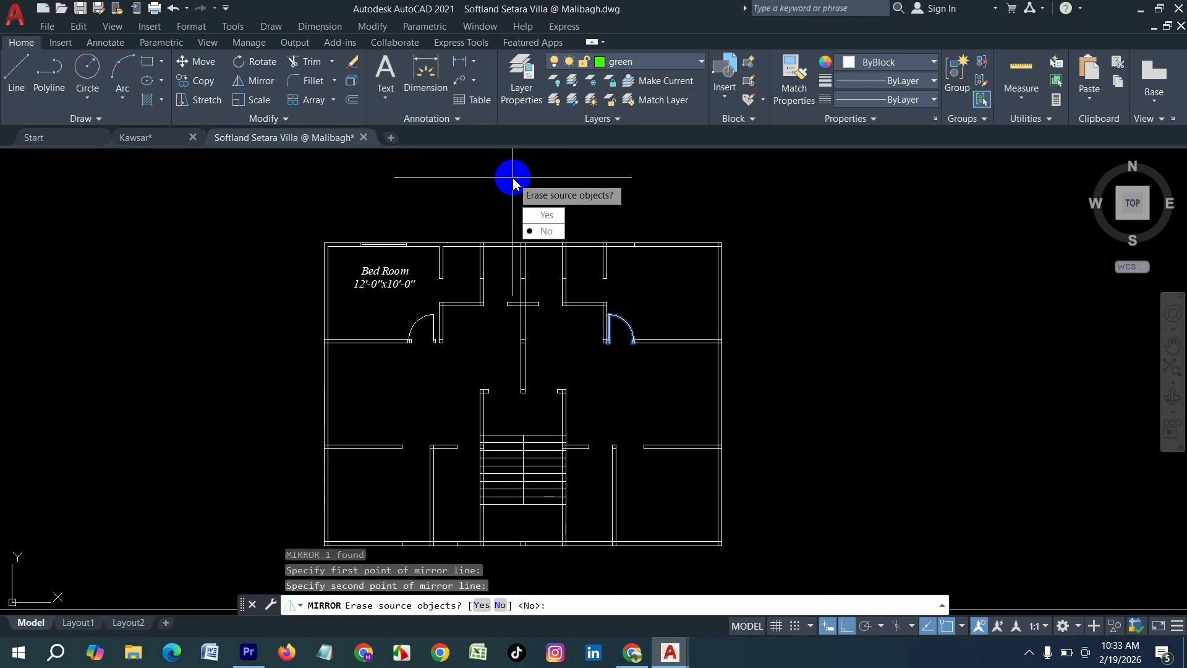
pyautogui.press('Return')
# Move the mirrored door block by its lower-right jamb corner onto the wall corner of the upper-left bedroom's door opening.
pyautogui.scroll(5, 428, 322)
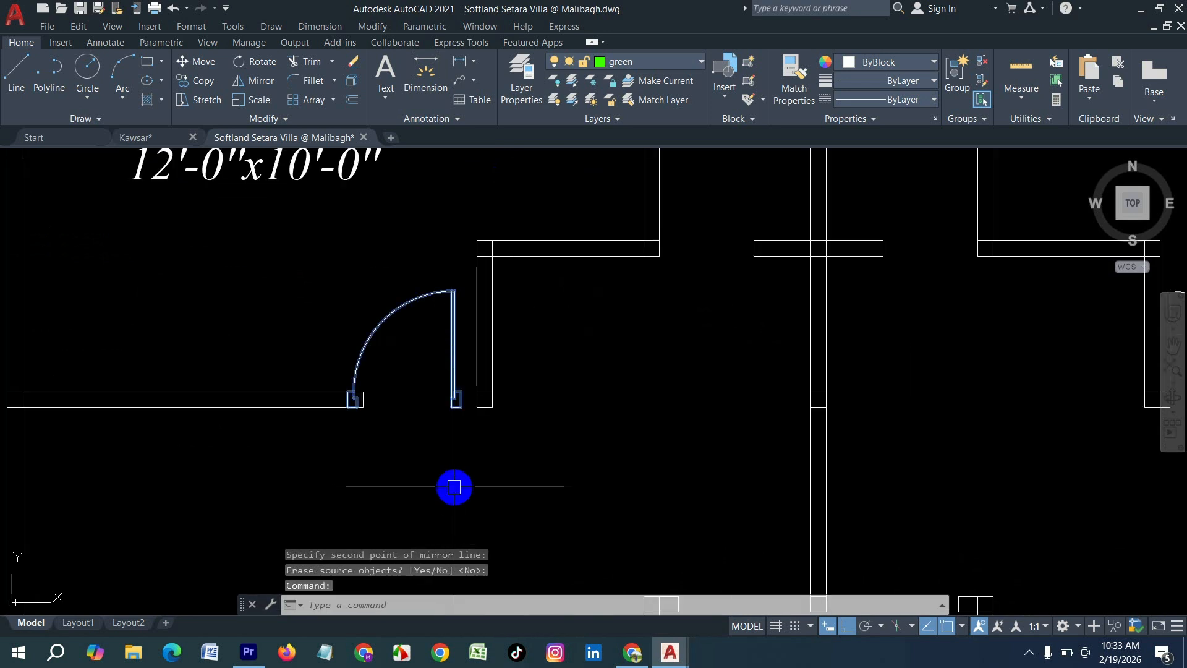
pyautogui.write('m')
pyautogui.press('Return')
pyautogui.scroll(3, 456, 416)
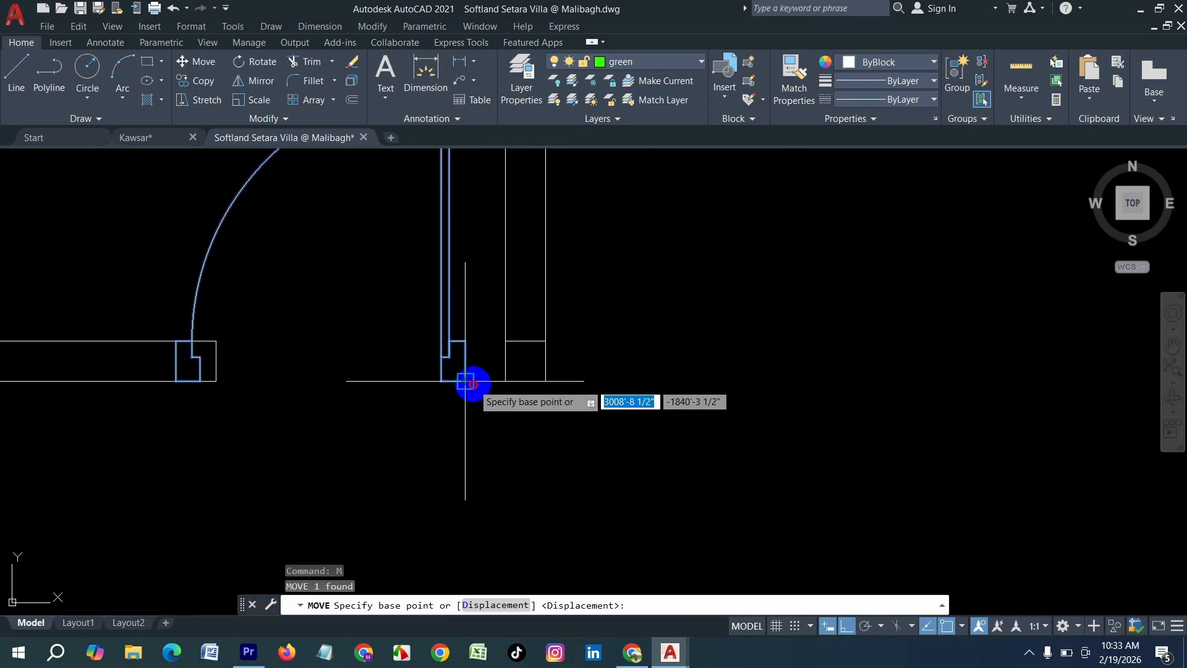
pyautogui.click(471, 381)
pyautogui.click(505, 382)
pyautogui.scroll(-6, 408, 420)
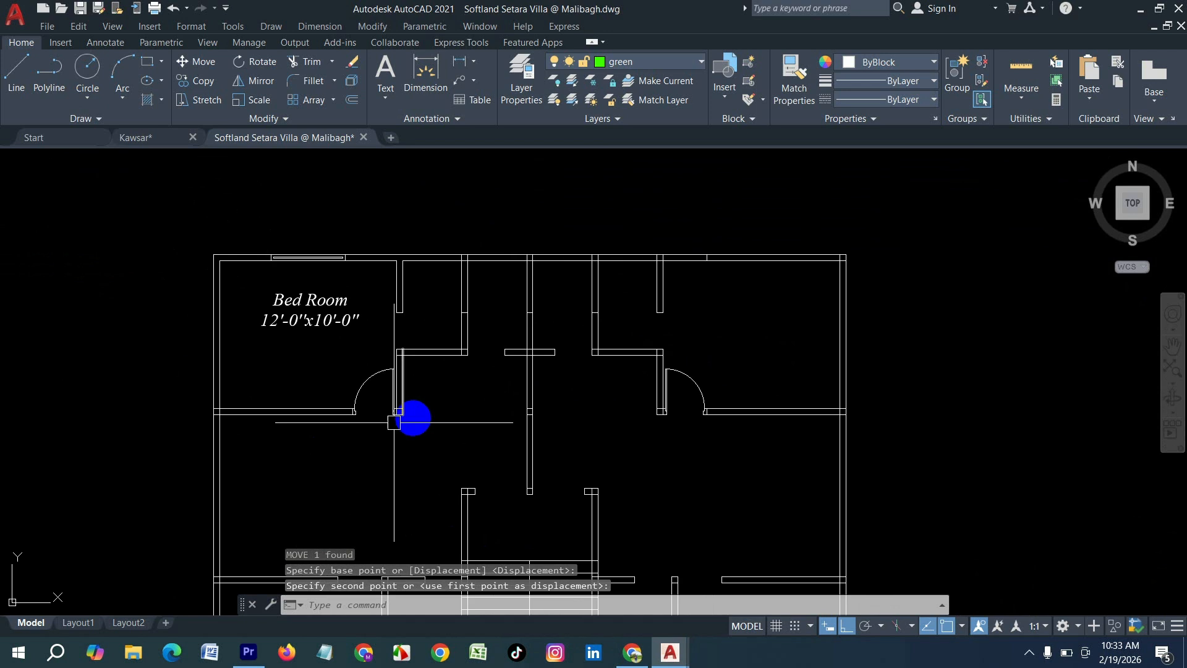